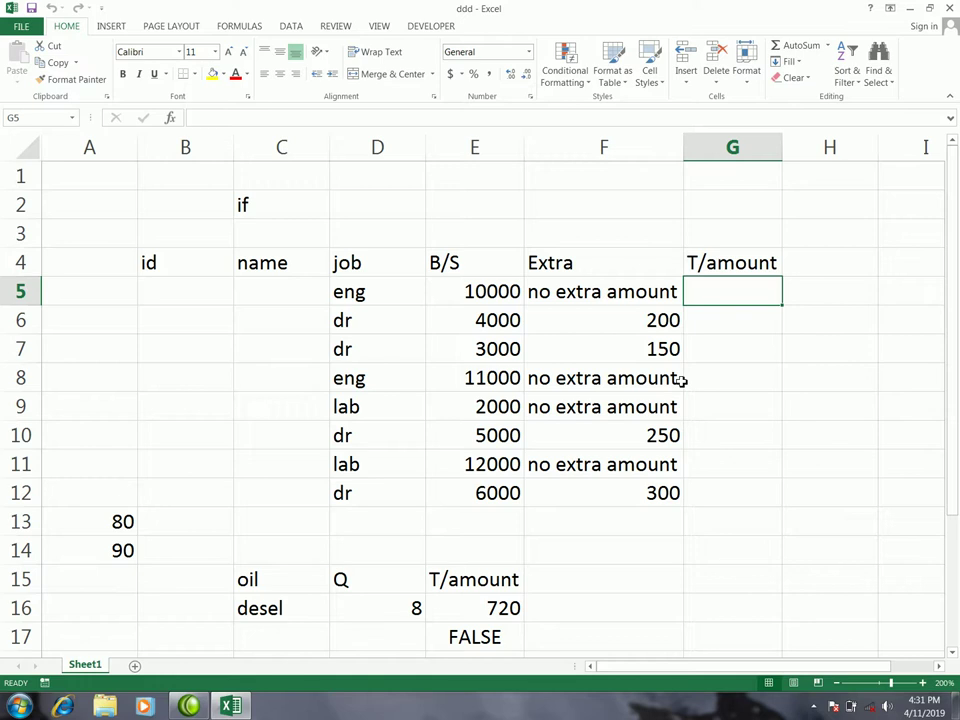
# Review the table's headings, data rows and the job entries in column D.
pyautogui.click(829, 399)
pyautogui.click(752, 322)
pyautogui.moveTo(171, 267)
pyautogui.mouseDown()
pyautogui.moveTo(421, 301)
pyautogui.moveTo(686, 390)
pyautogui.mouseUp()
pyautogui.moveTo(280, 291); pyautogui.dragTo(732, 430)
pyautogui.click(700, 332)
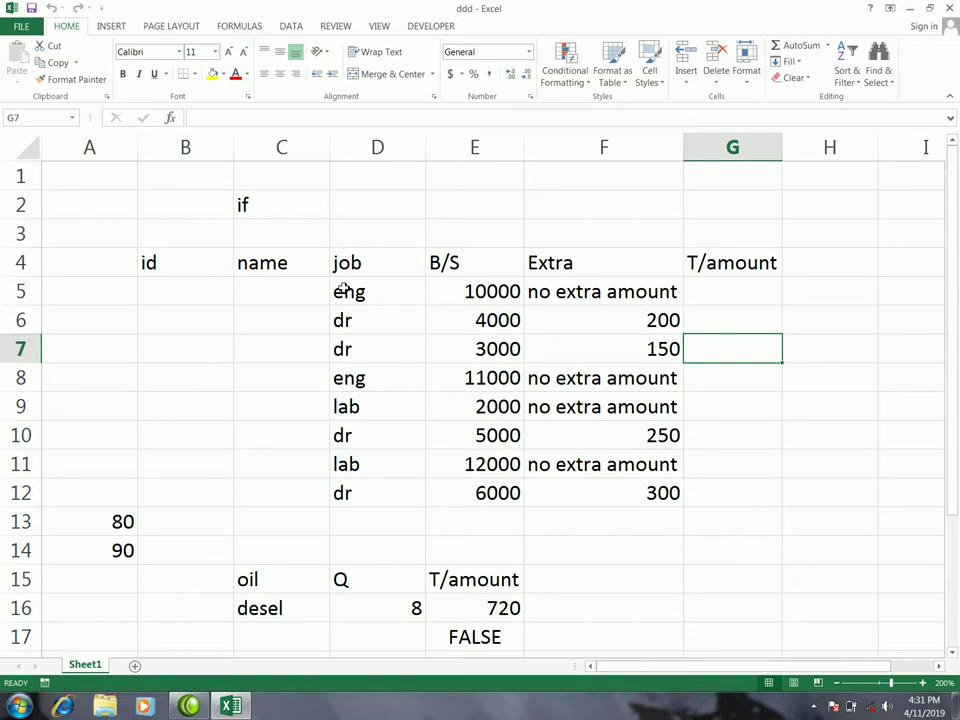
pyautogui.moveTo(292, 288); pyautogui.dragTo(690, 300)
pyautogui.click(675, 320)
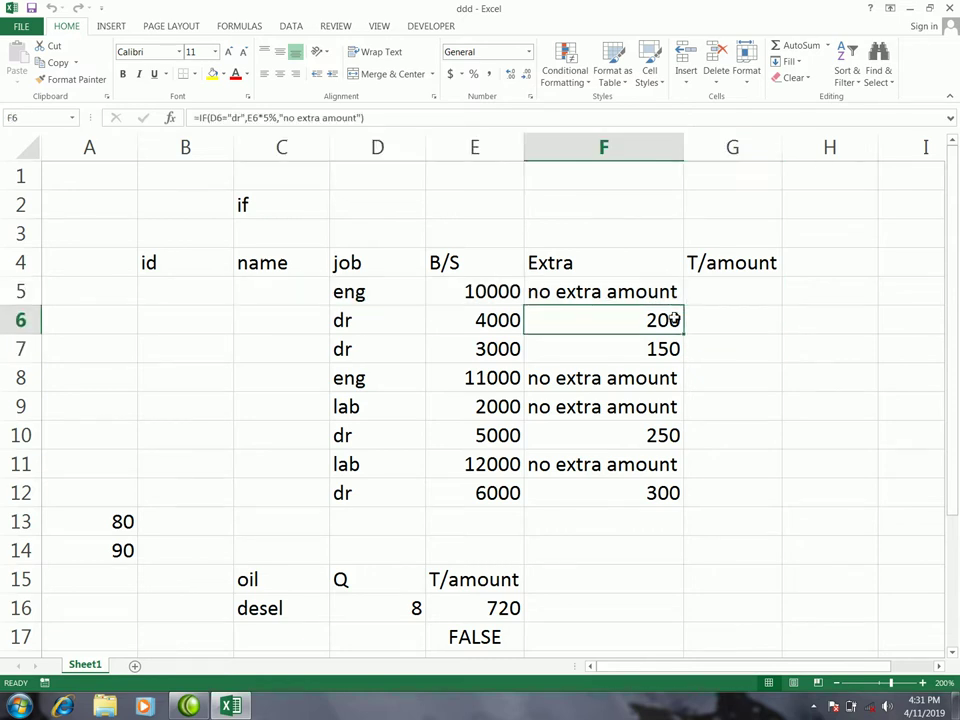
pyautogui.click(371, 296)
pyautogui.click(377, 317)
pyautogui.press('Down')
pyautogui.press('Down')
pyautogui.press('Down')
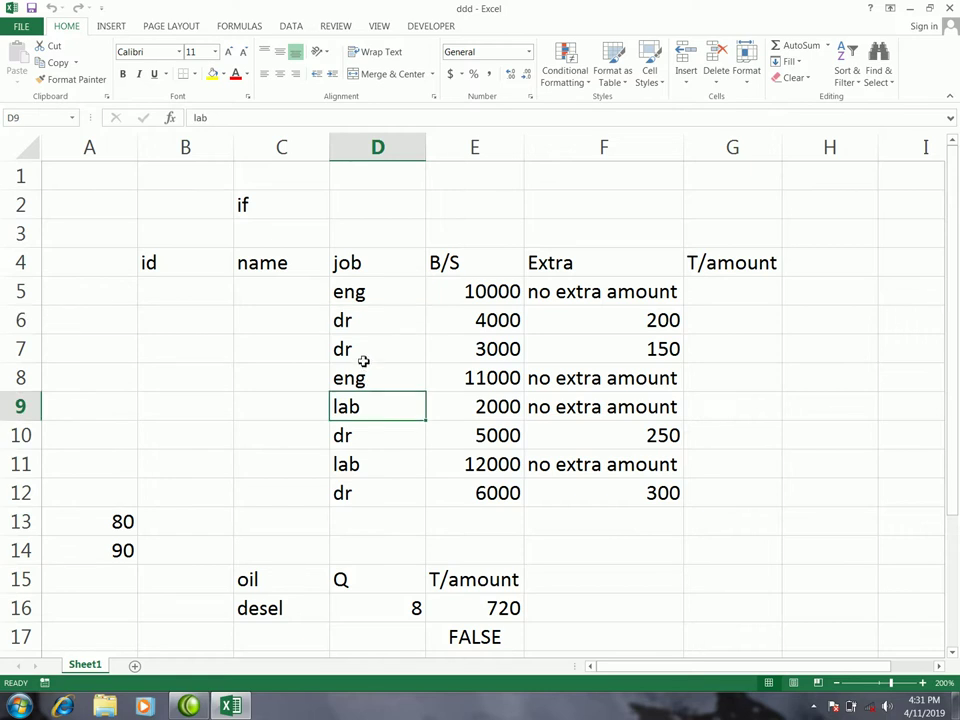
pyautogui.click(366, 332)
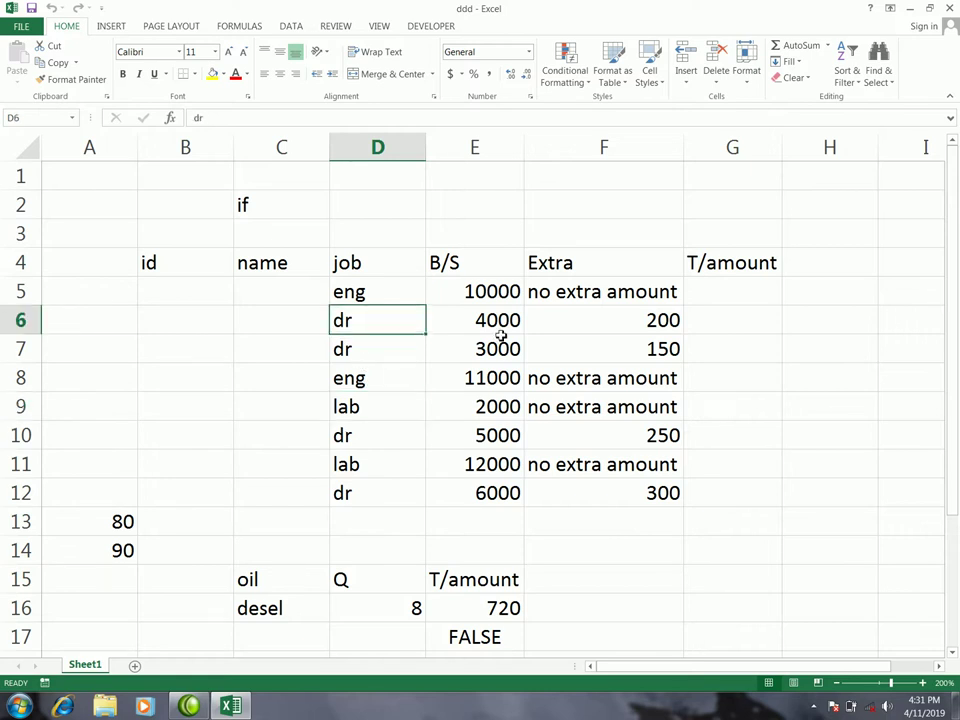
pyautogui.click(415, 297)
# Inspect the existing Extra IF formulas in F5 and F6, leaving them unchanged.
pyautogui.click(576, 295)
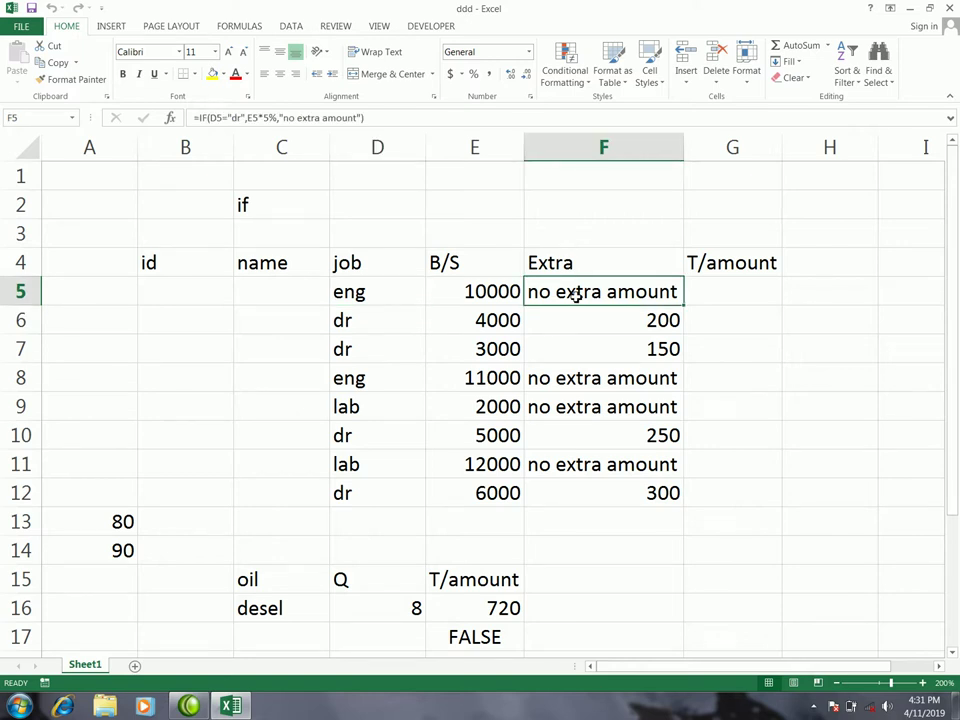
pyautogui.click(685, 291)
pyautogui.click(641, 315)
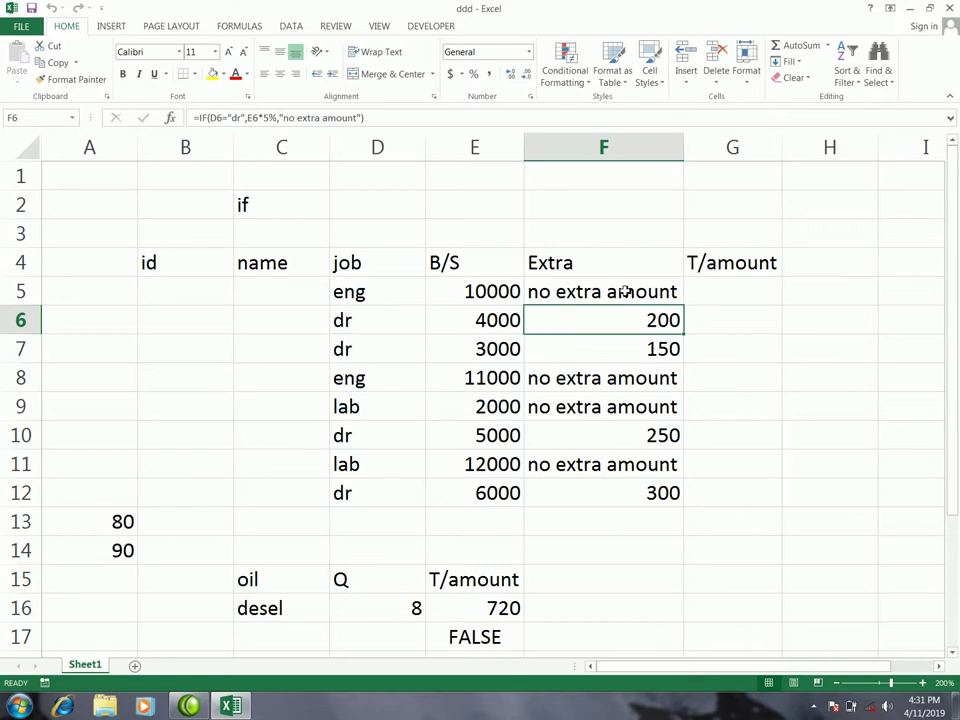
pyautogui.doubleClick(624, 293)
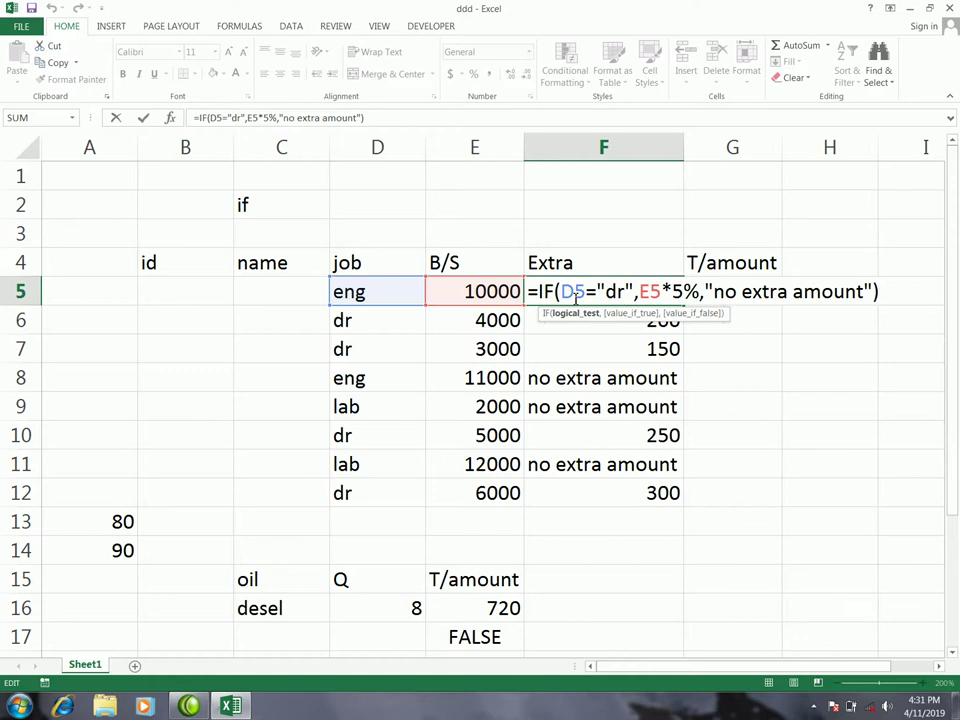
pyautogui.press('Escape')
# Compare the eng, dr and lab jobs across rows 5 to 10.
pyautogui.click(420, 297)
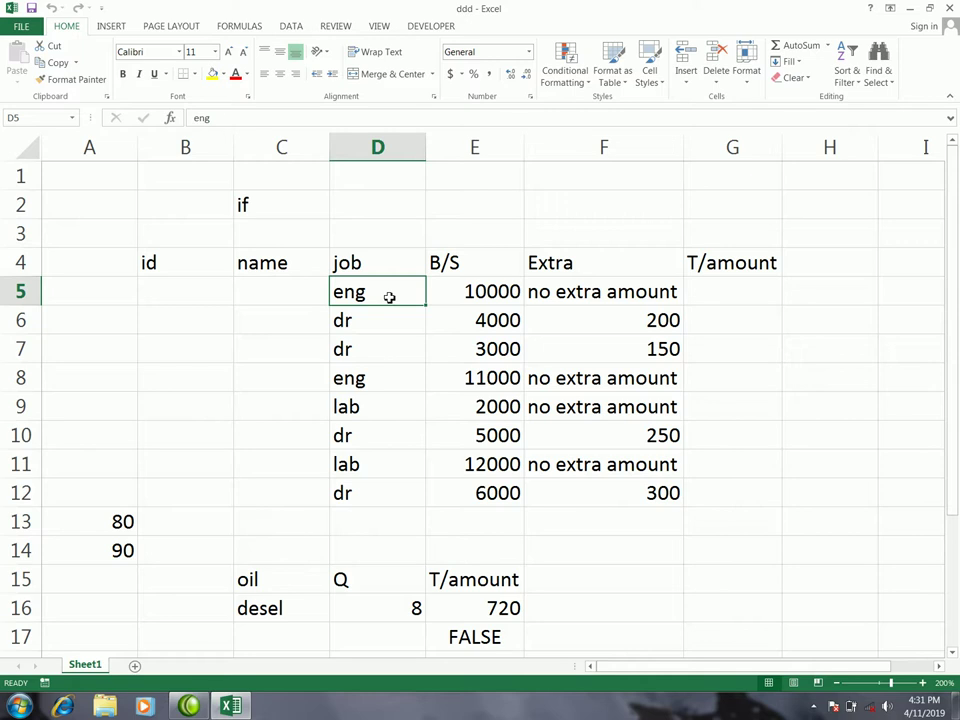
pyautogui.click(390, 317)
pyautogui.click(388, 298)
pyautogui.click(369, 317)
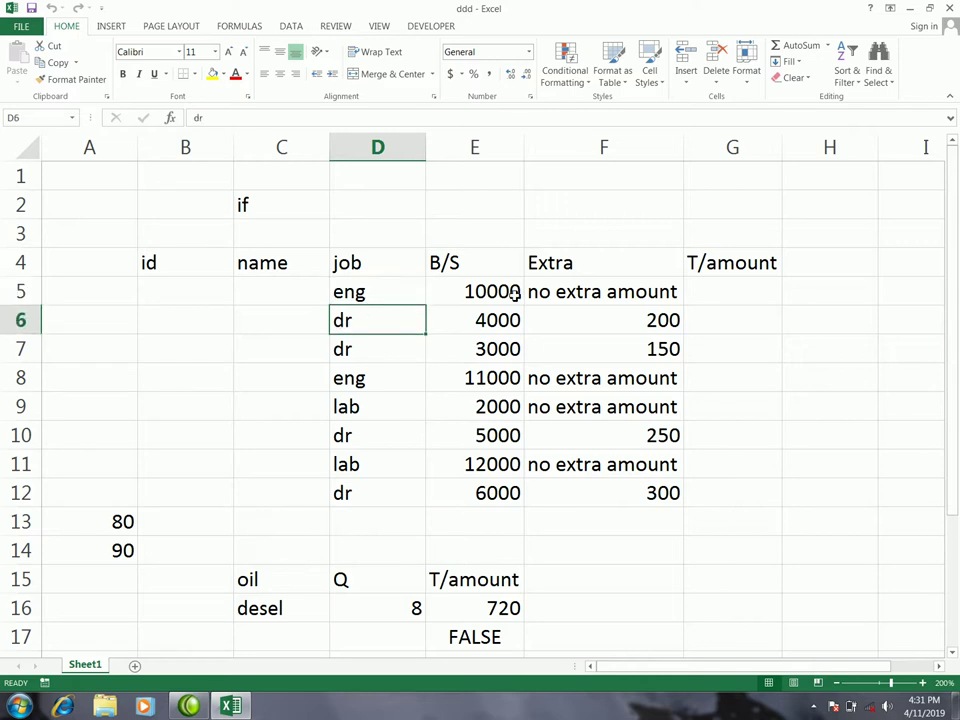
pyautogui.click(378, 411)
pyautogui.click(409, 431)
pyautogui.click(398, 351)
pyautogui.click(564, 292)
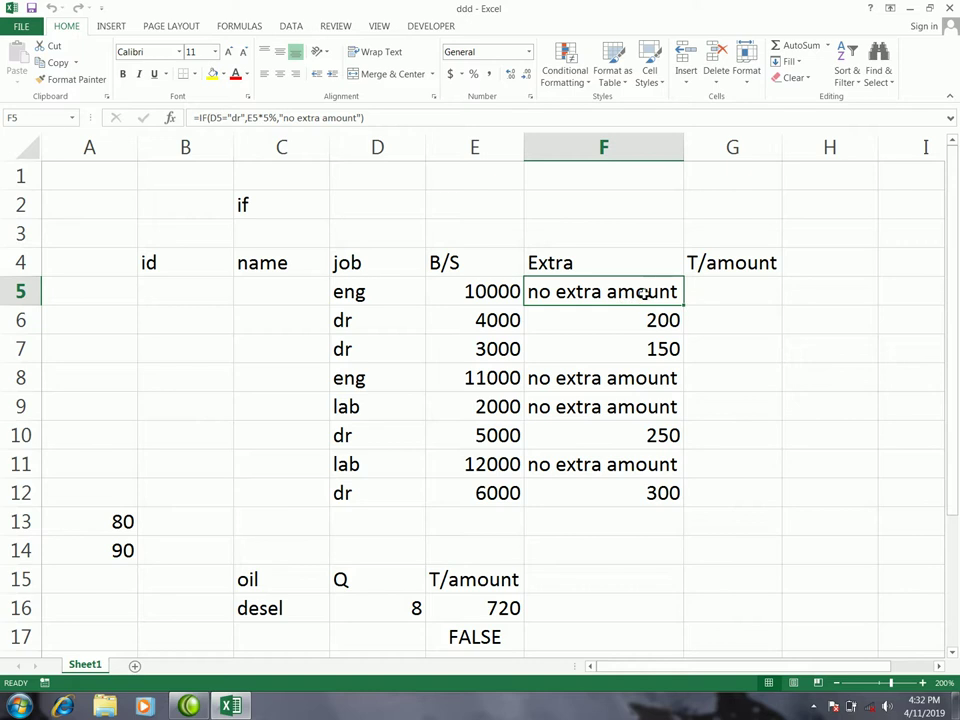
# Clear the existing Extra results in F5:F12.
pyautogui.moveTo(641, 291); pyautogui.dragTo(655, 500)
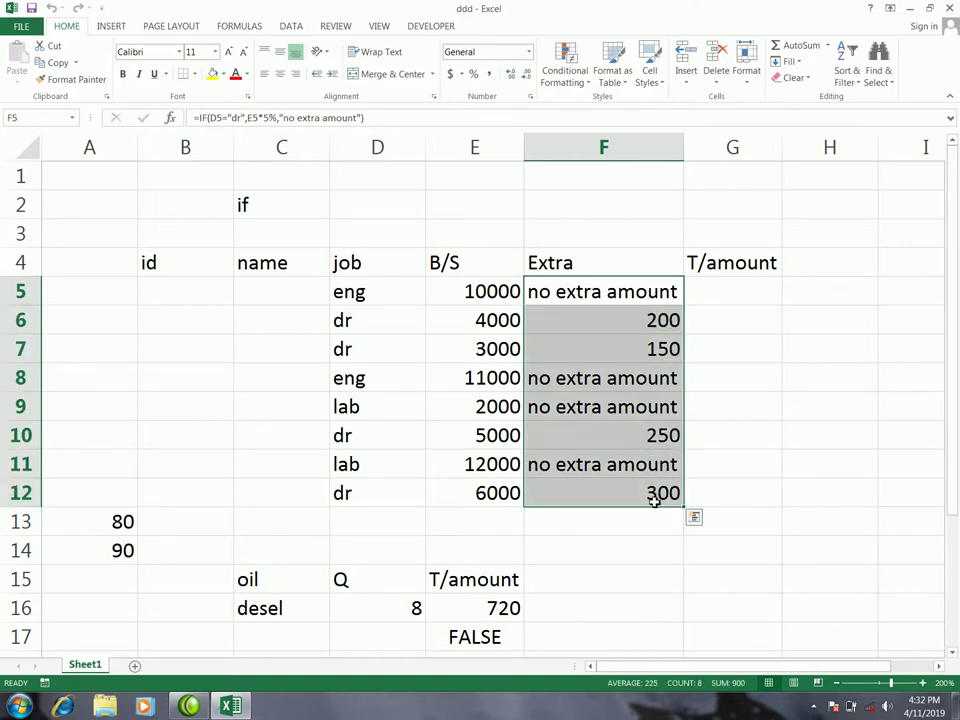
pyautogui.press('Delete')
pyautogui.click(621, 378)
pyautogui.click(587, 295)
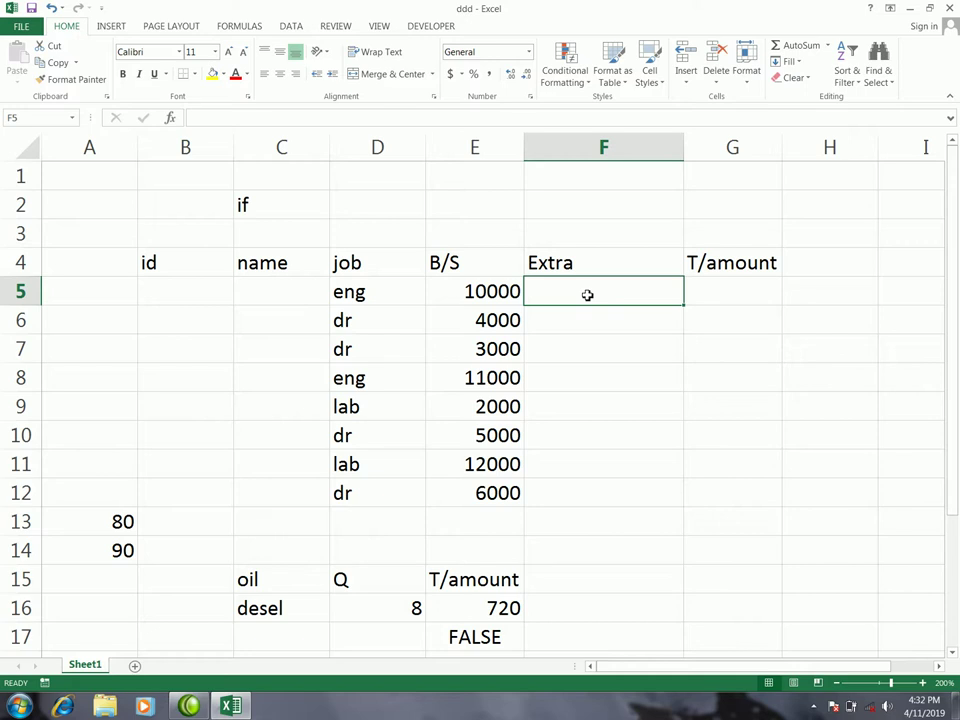
# Enter the rate row: eng and 5% in D1:E1, dr and 3% in F1:G1.
pyautogui.click(390, 181)
pyautogui.write('eng')
pyautogui.click(449, 177)
pyautogui.write('5%')
pyautogui.click(566, 189)
pyautogui.write('dr')
pyautogui.click(703, 173)
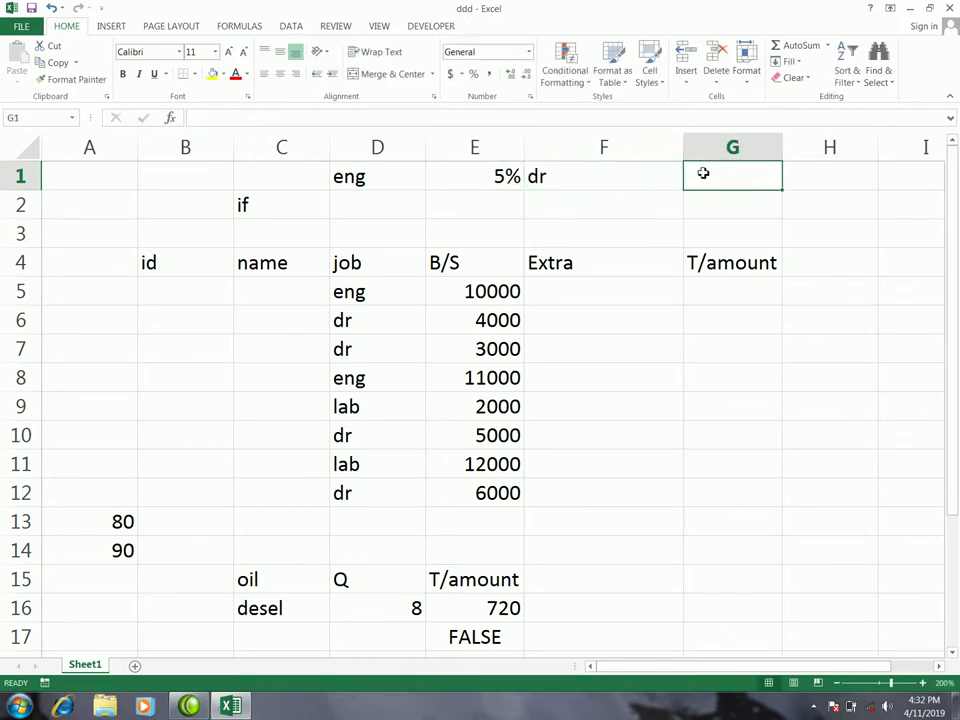
pyautogui.write('3%')
pyautogui.press('Return')
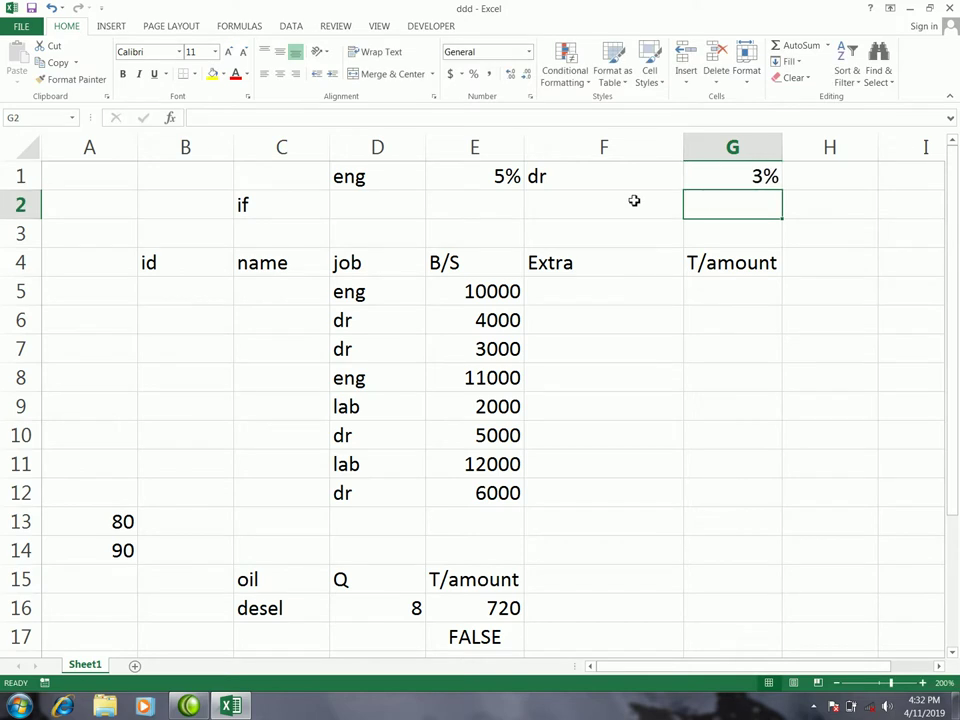
# In F5, type =IF(D5="eng",E5*5%, and begin a second nested IF.
pyautogui.click(602, 290)
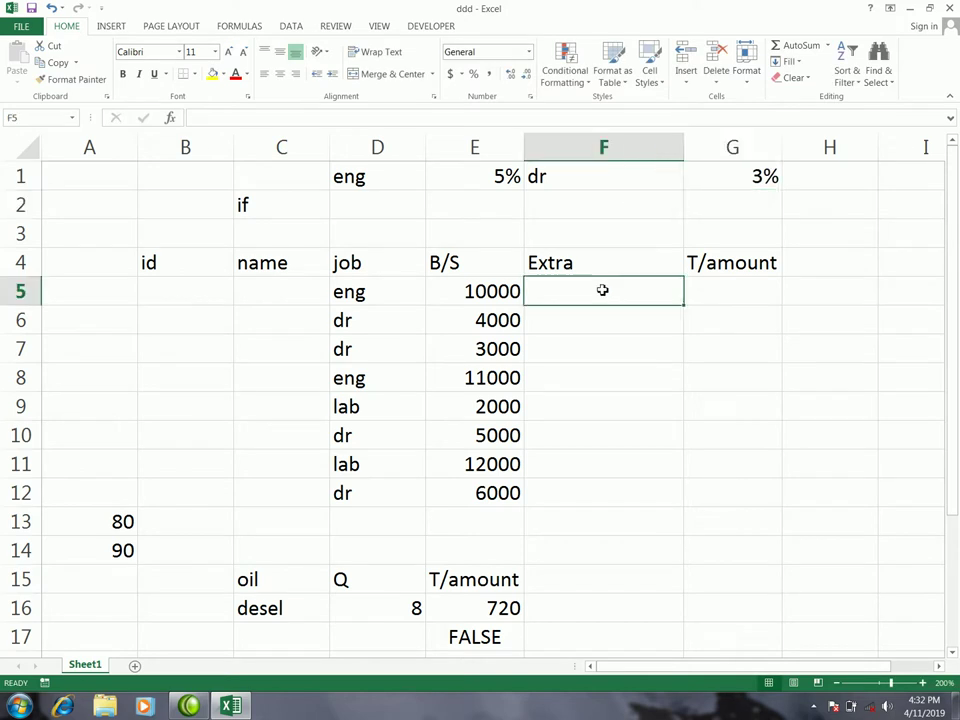
pyautogui.write('=i')
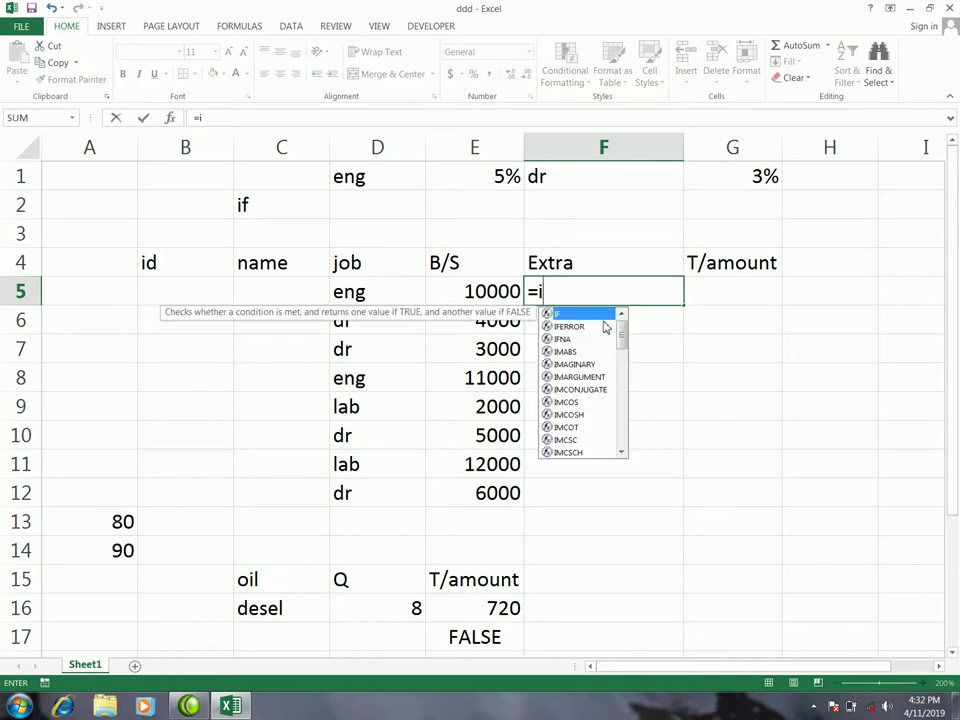
pyautogui.write('f')
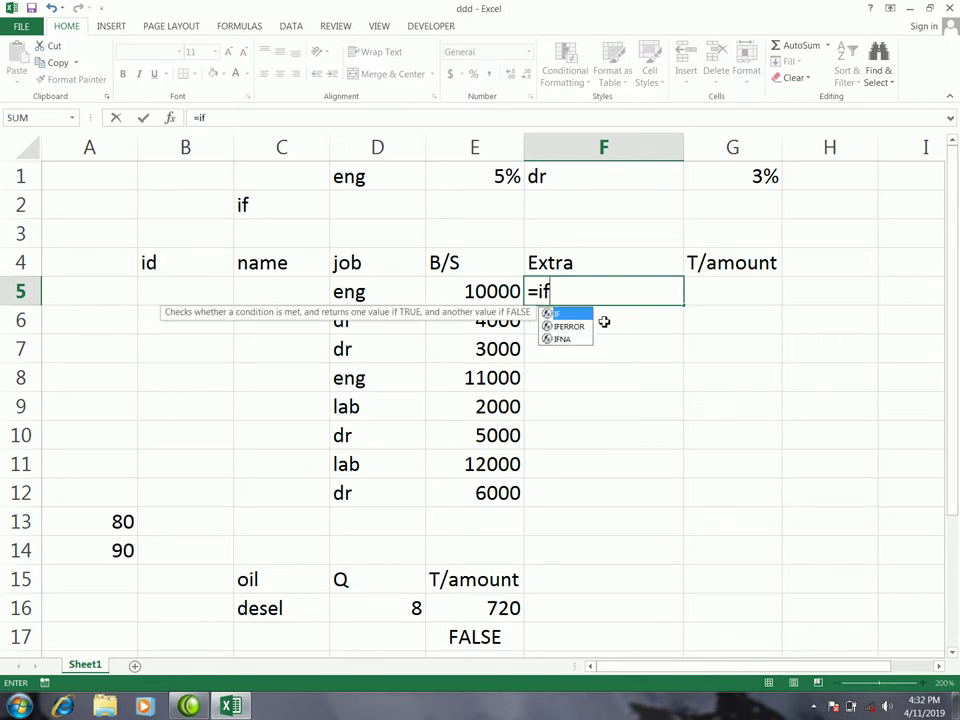
pyautogui.press('Tab')
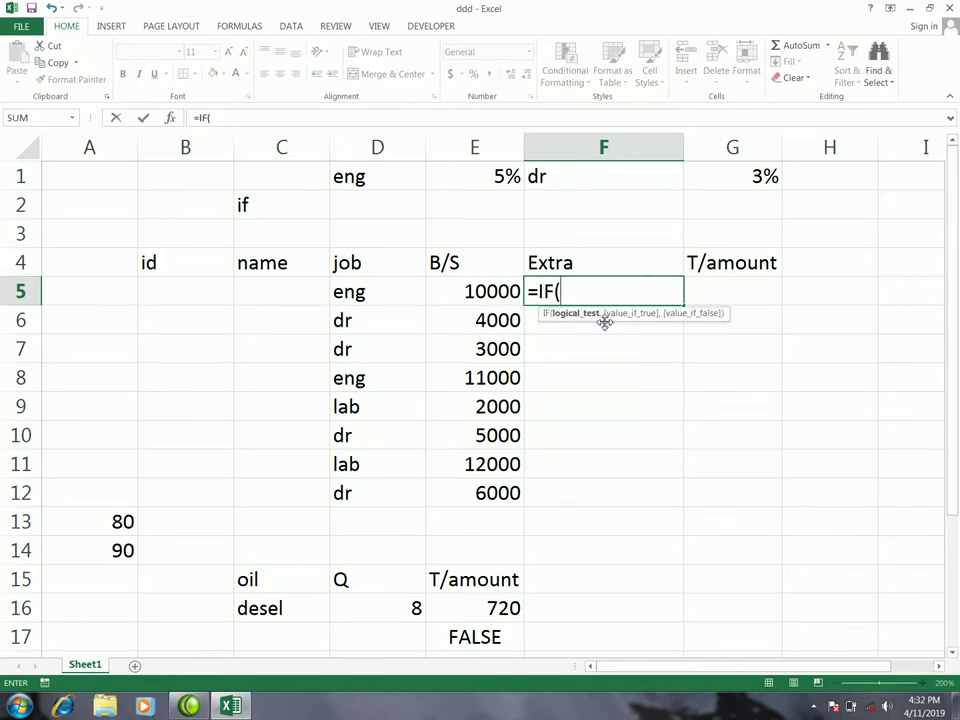
pyautogui.click(389, 299)
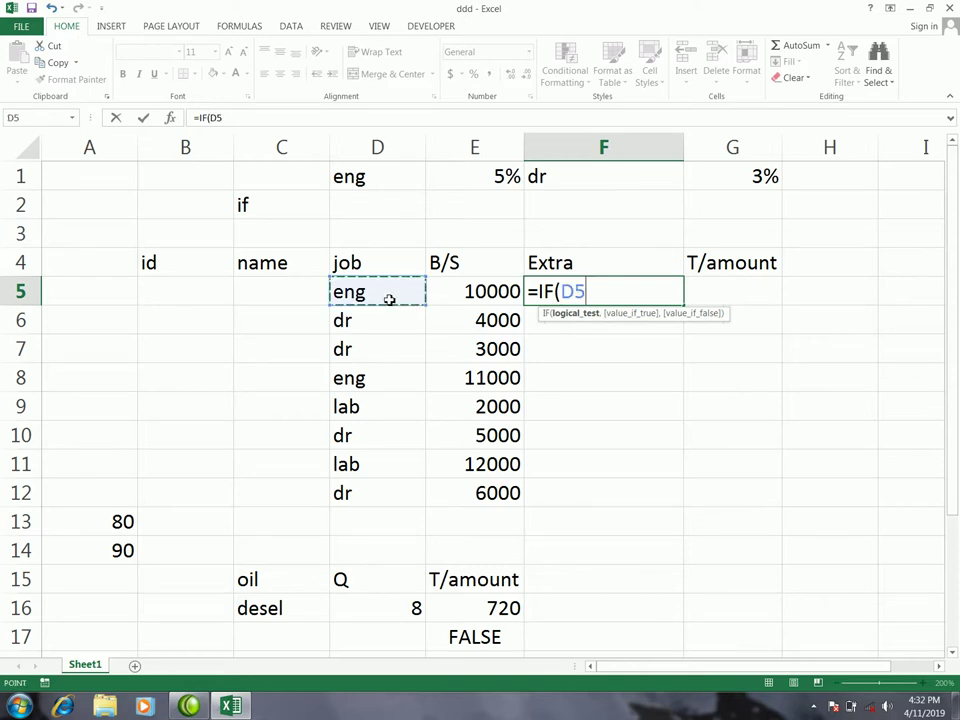
pyautogui.write('=')
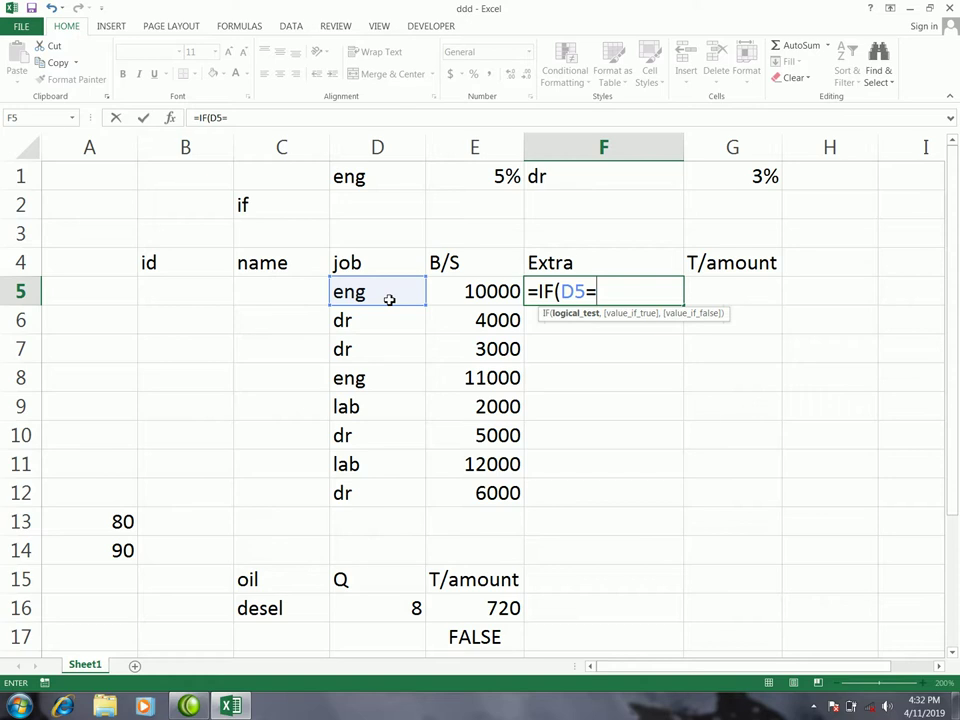
pyautogui.write('"')
pyautogui.write('eng')
pyautogui.write('",')
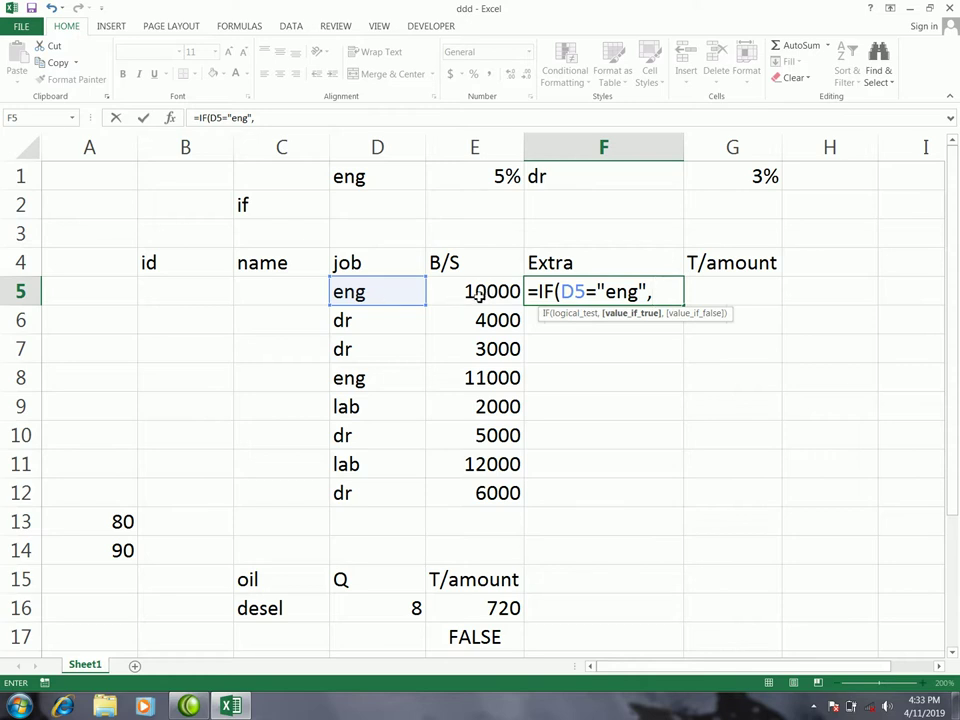
pyautogui.click(467, 291)
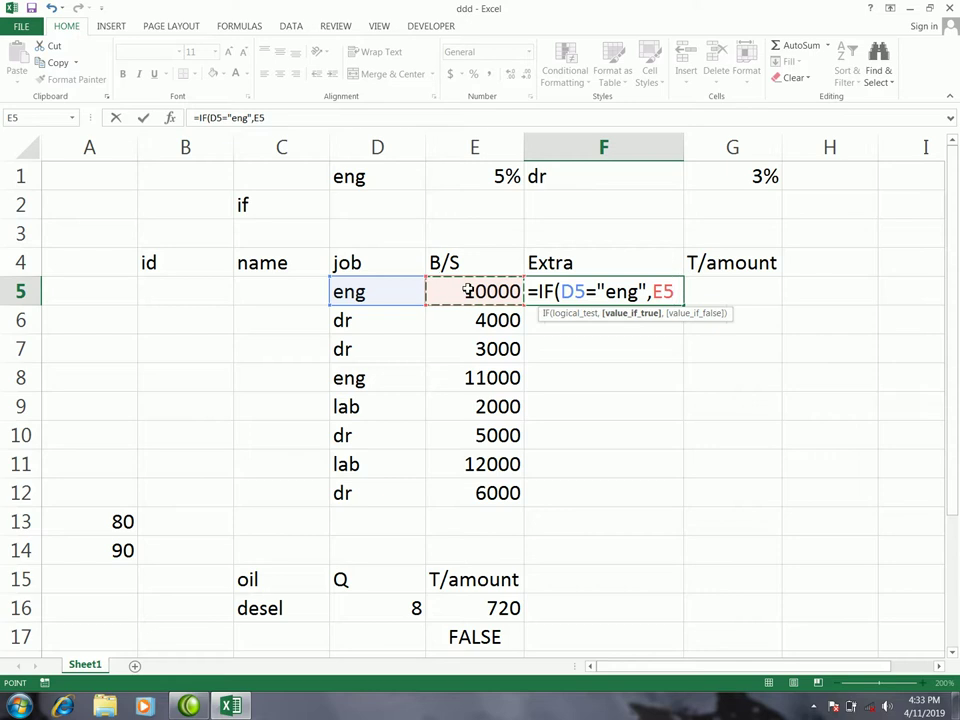
pyautogui.write('*')
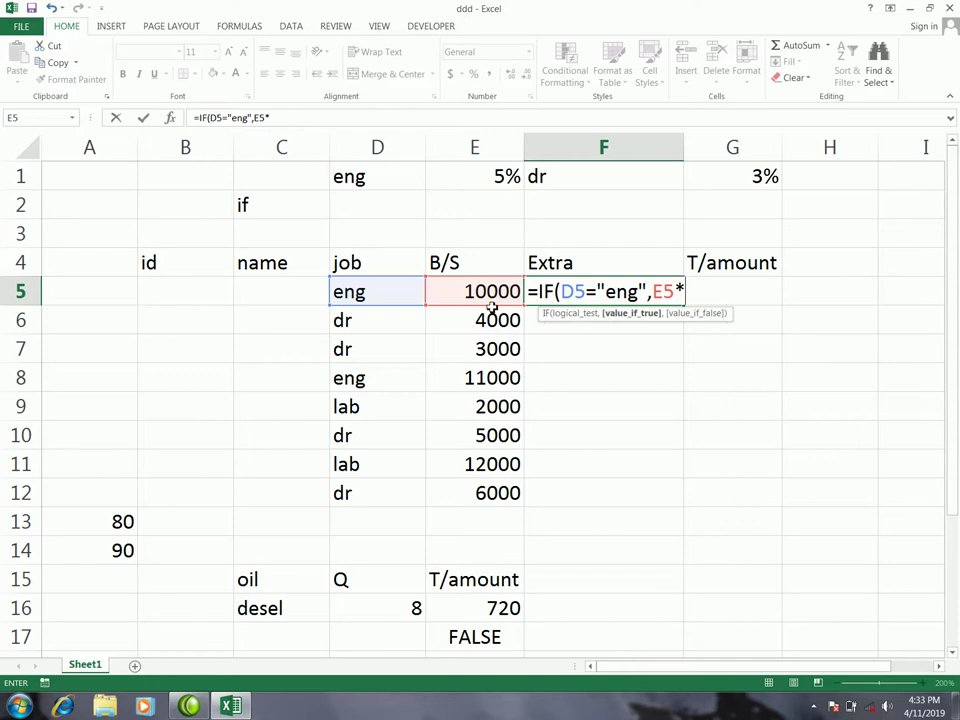
pyautogui.write('5')
pyautogui.write('%')
pyautogui.write(',')
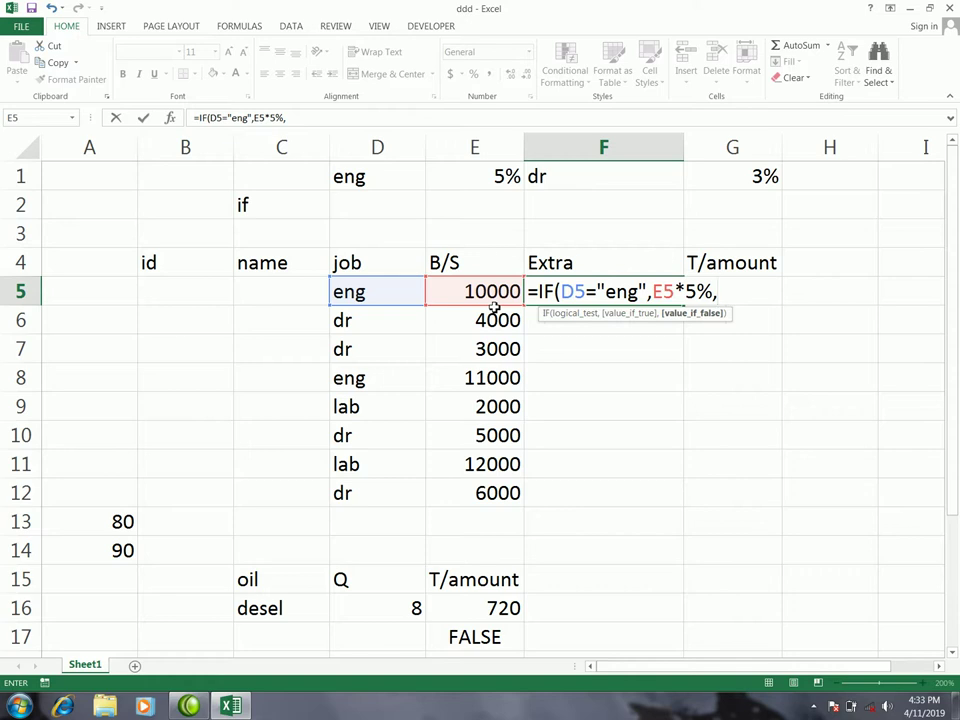
pyautogui.write('if')
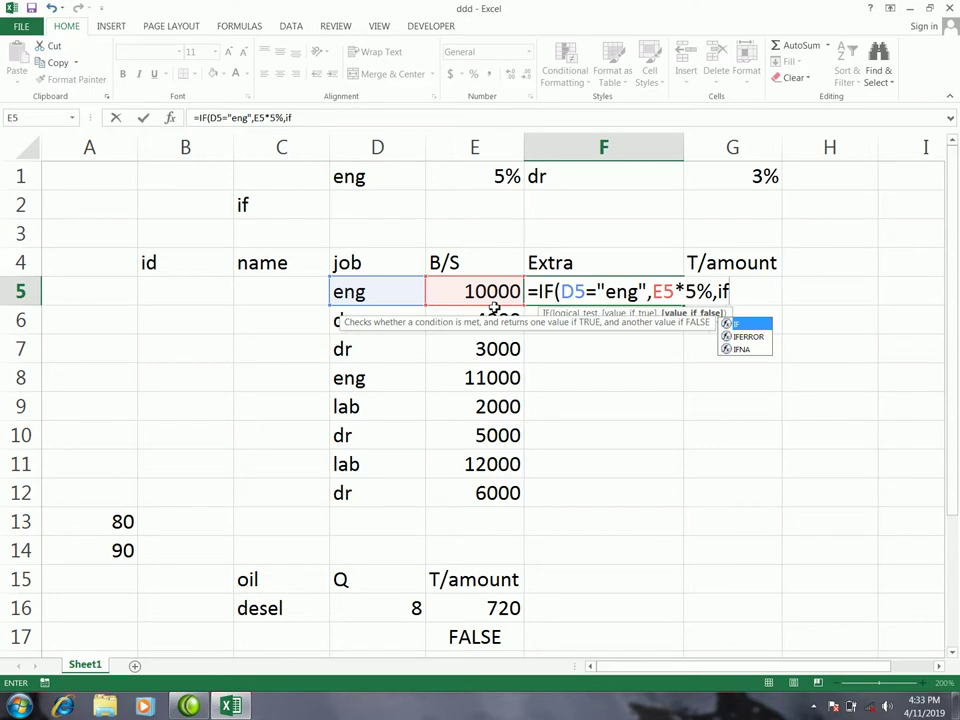
# Finish F5 as =IF(D5="eng",E5*5%,IF(D5="dr",E5*3%)), giving 500.
pyautogui.press('Tab')
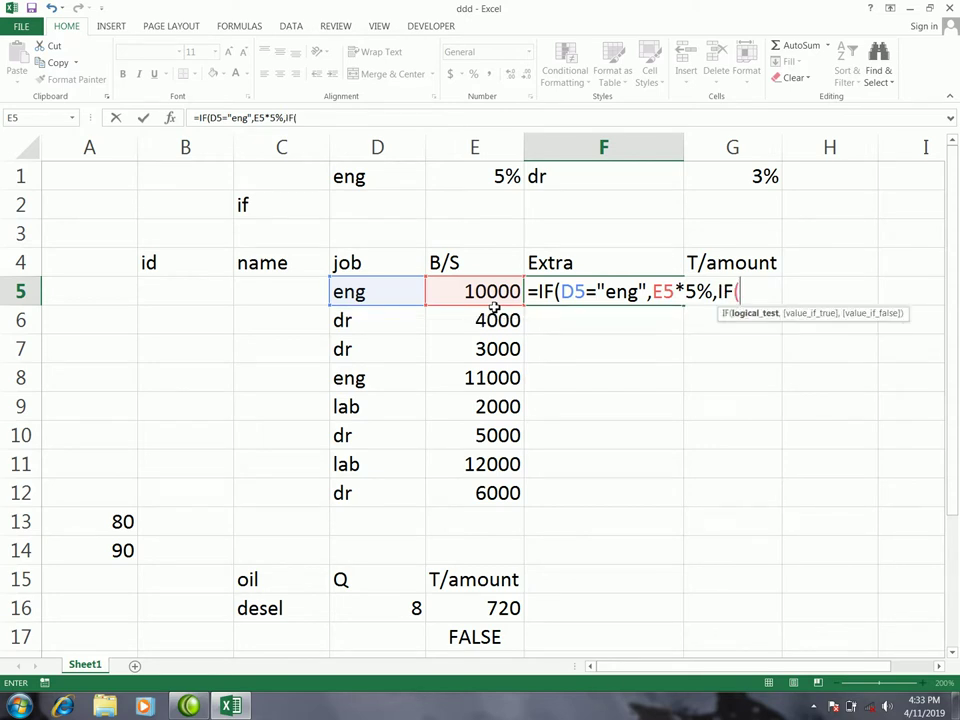
pyautogui.click(385, 290)
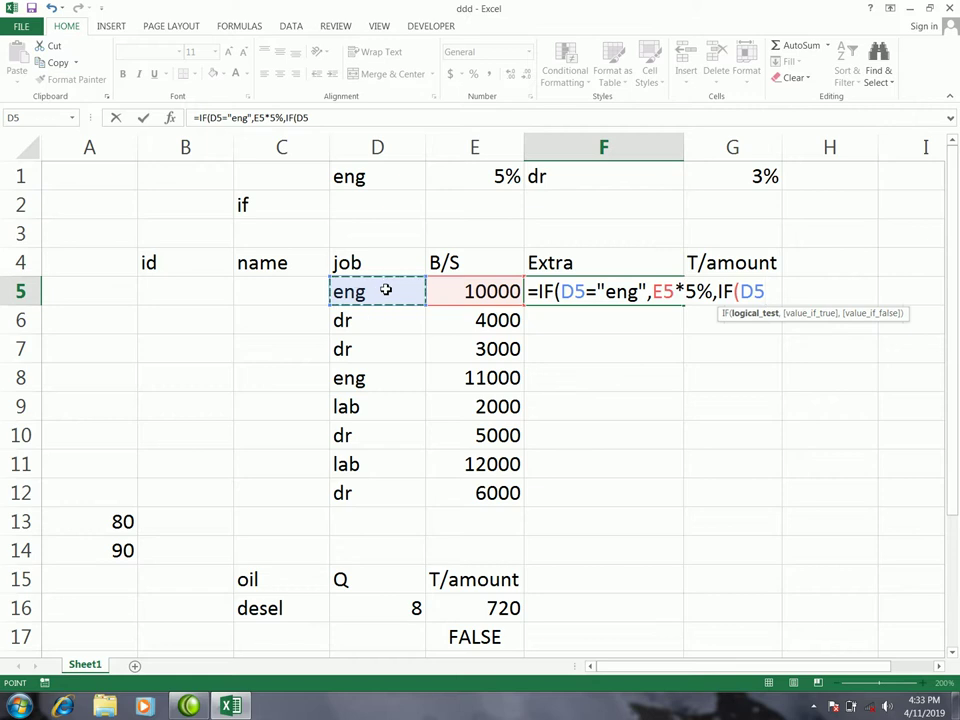
pyautogui.write('=')
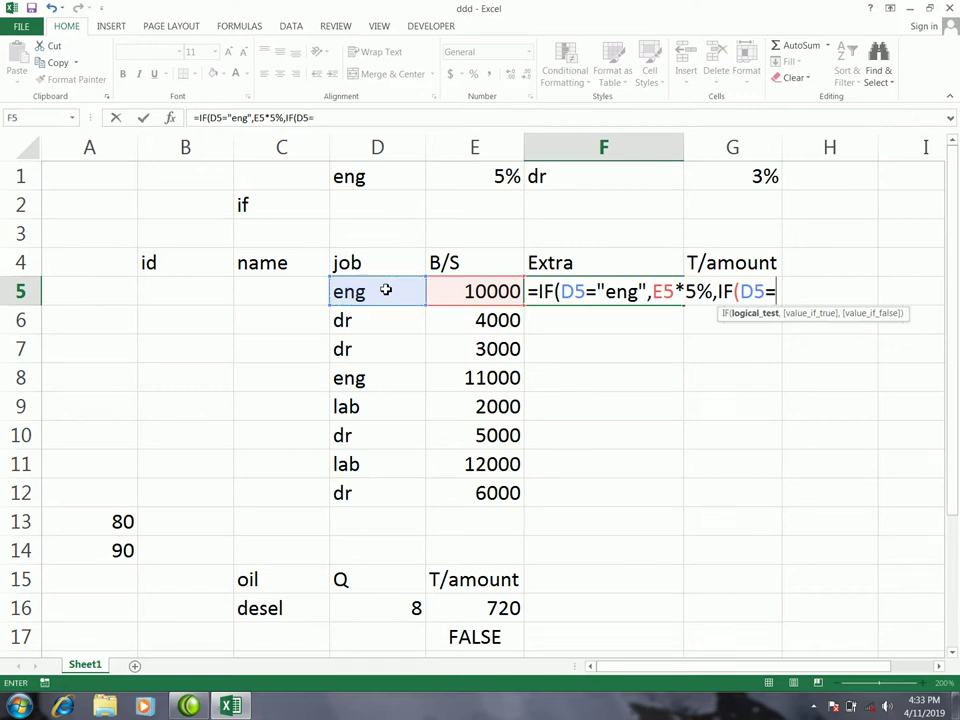
pyautogui.write('"')
pyautogui.write('dr')
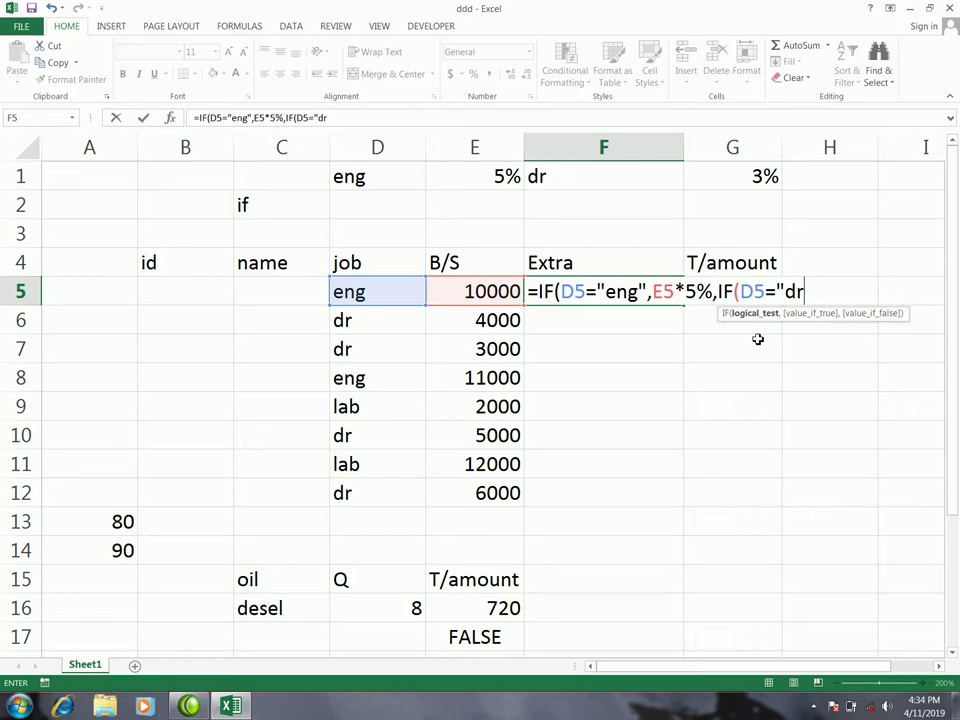
pyautogui.write('",')
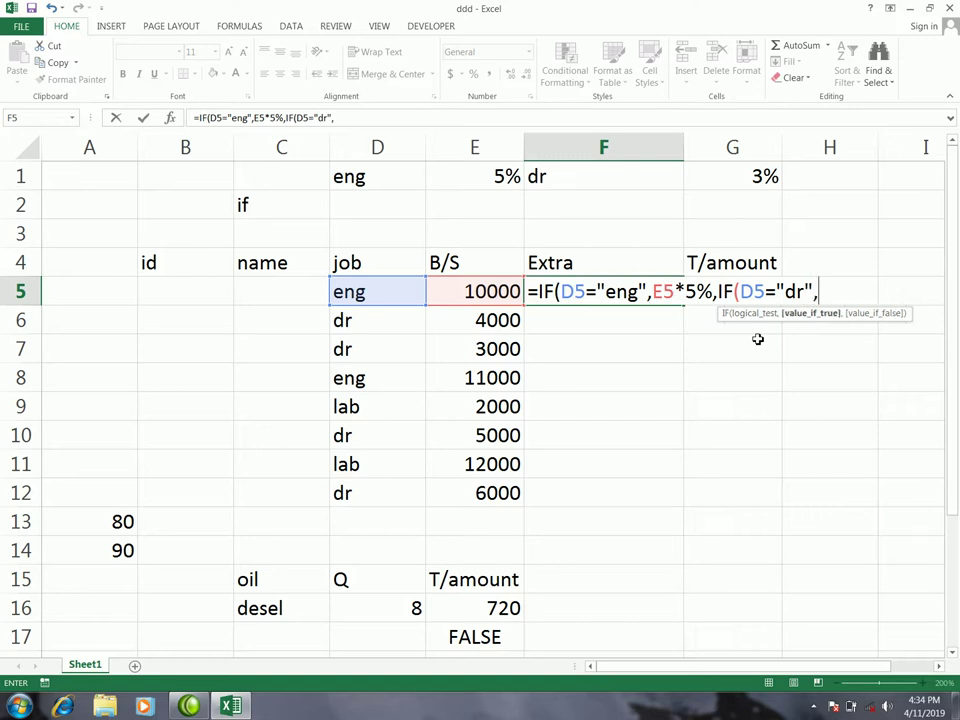
pyautogui.click(491, 288)
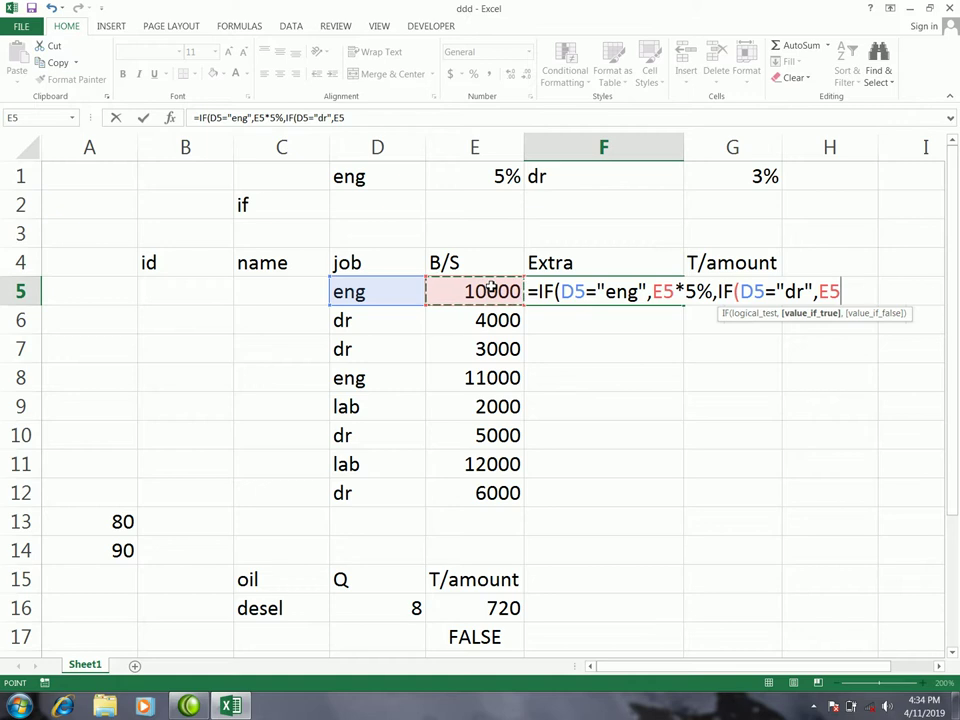
pyautogui.write('*')
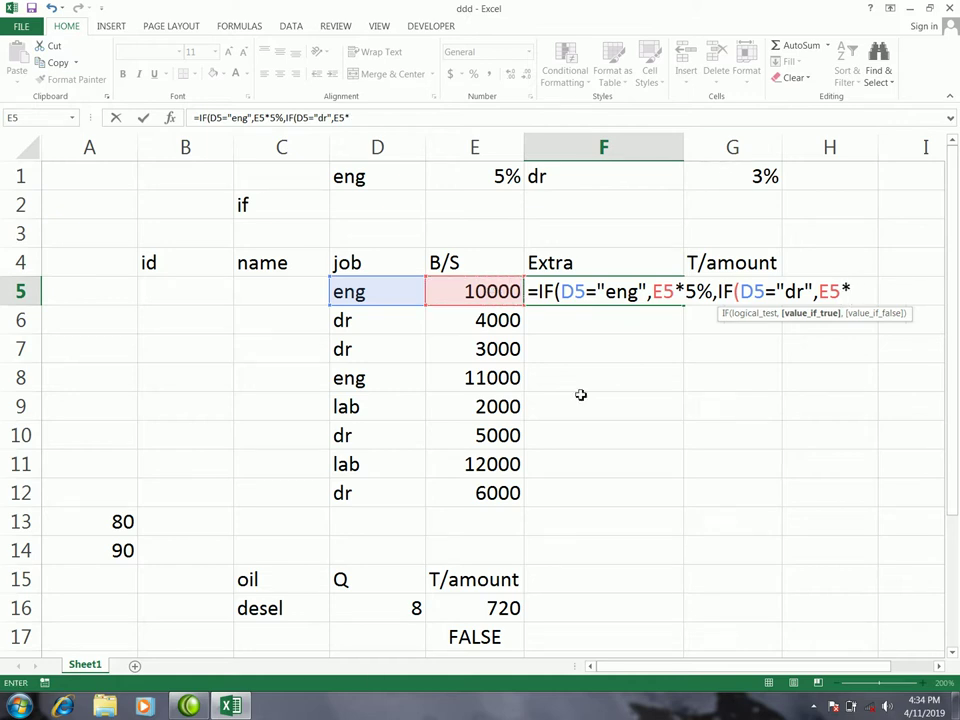
pyautogui.write('3%')
pyautogui.write(')')
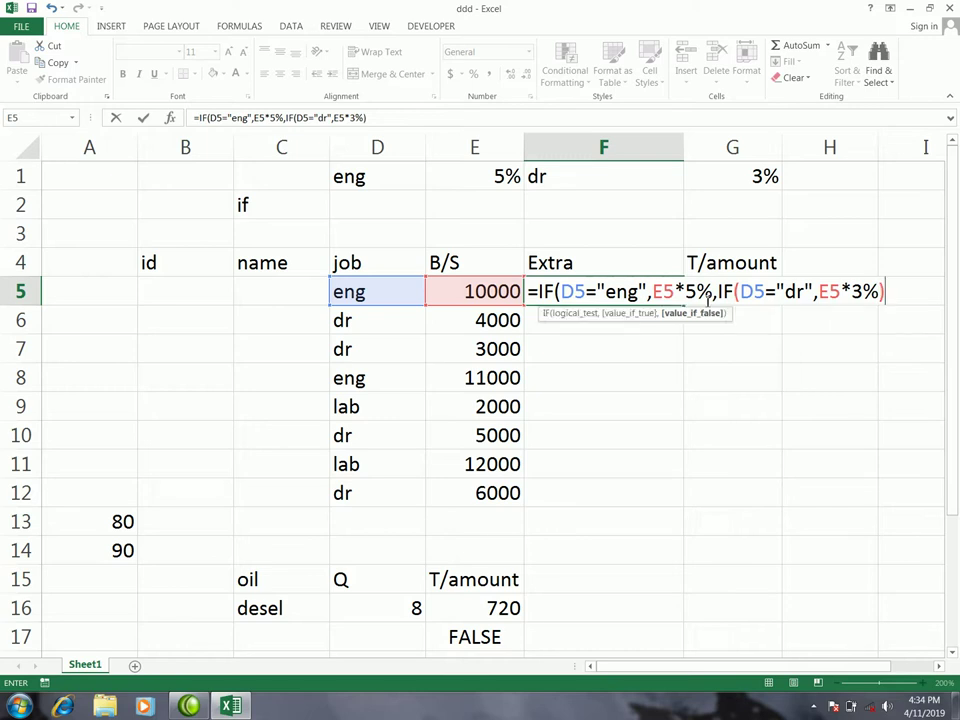
pyautogui.write(')')
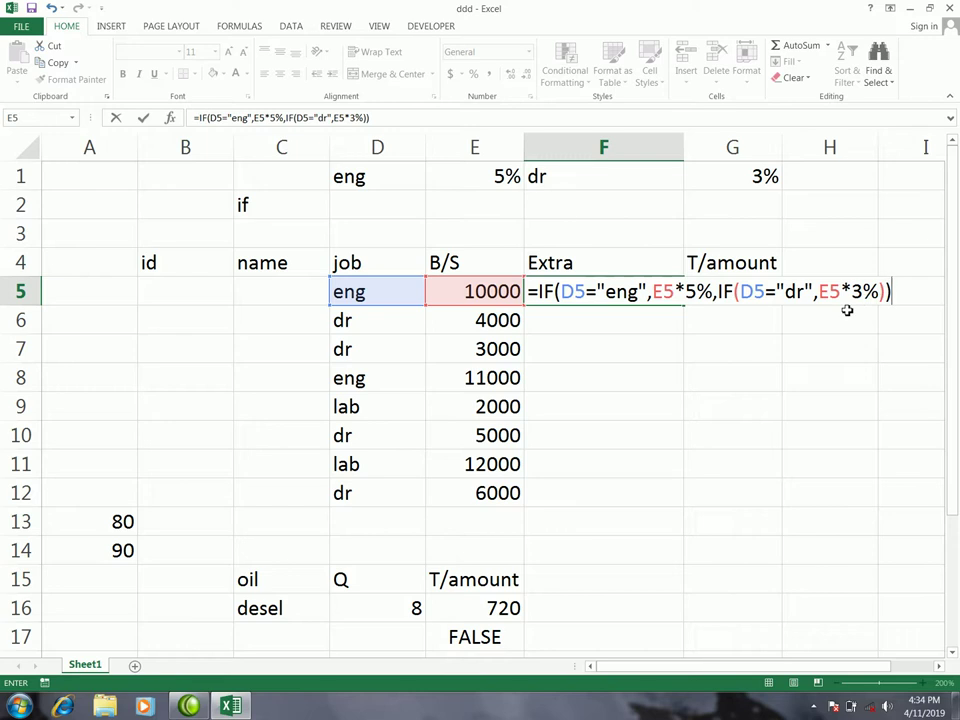
pyautogui.press('Return')
# Fill the F5 Extra formula down to F12 and check the copy in F10.
pyautogui.click(670, 291)
pyautogui.moveTo(684, 307); pyautogui.dragTo(684, 506)
pyautogui.click(645, 429)
# Review each row's Extra result, noting FALSE for the lab jobs.
pyautogui.click(41, 291)
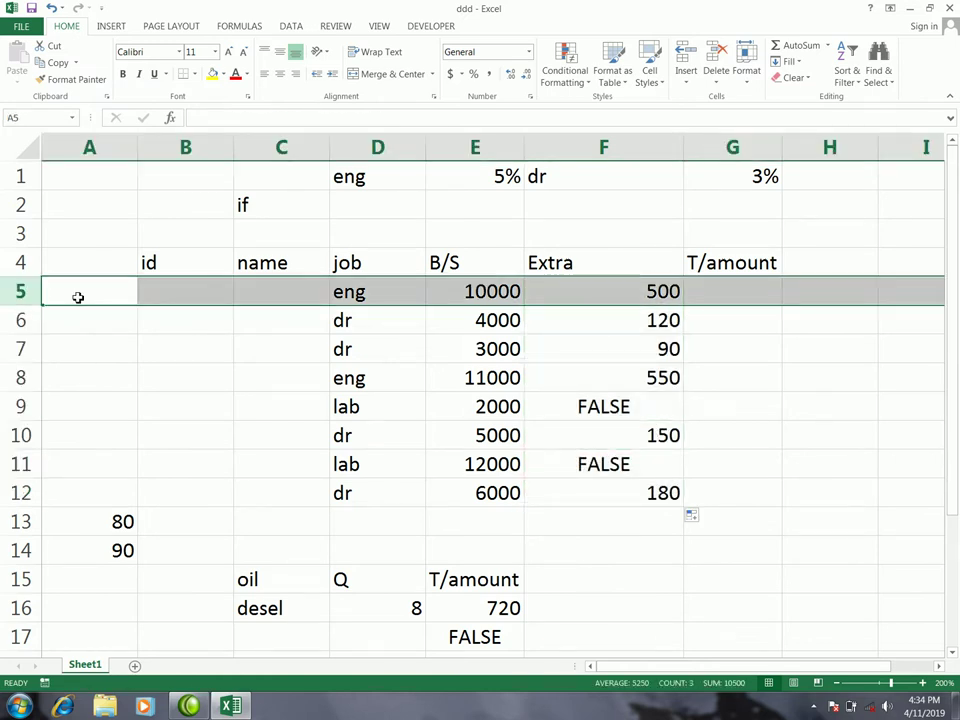
pyautogui.click(33, 320)
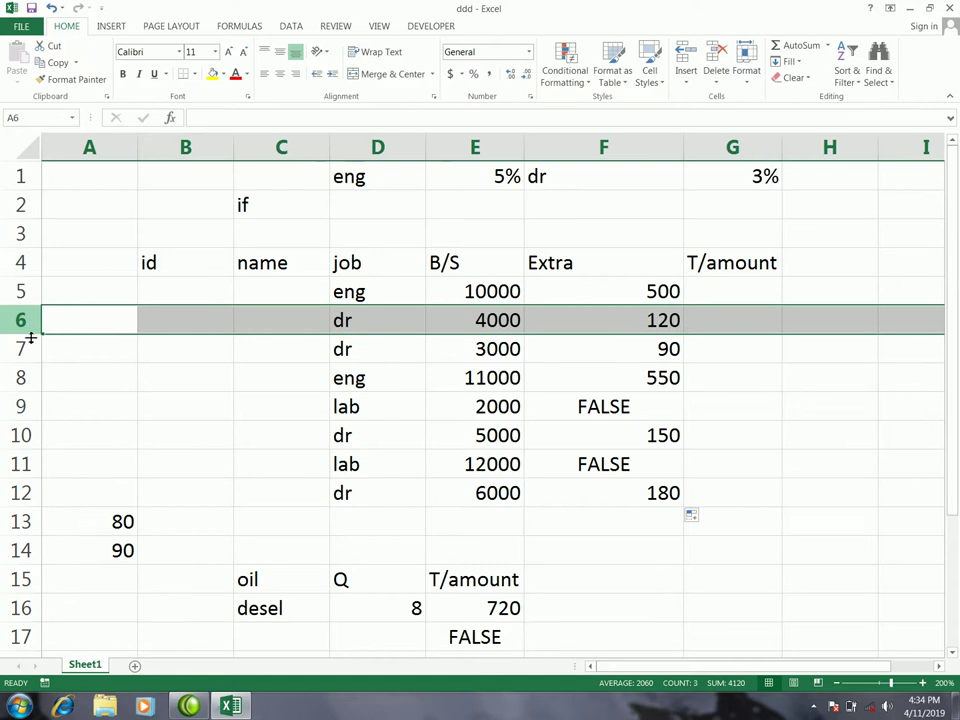
pyautogui.click(14, 349)
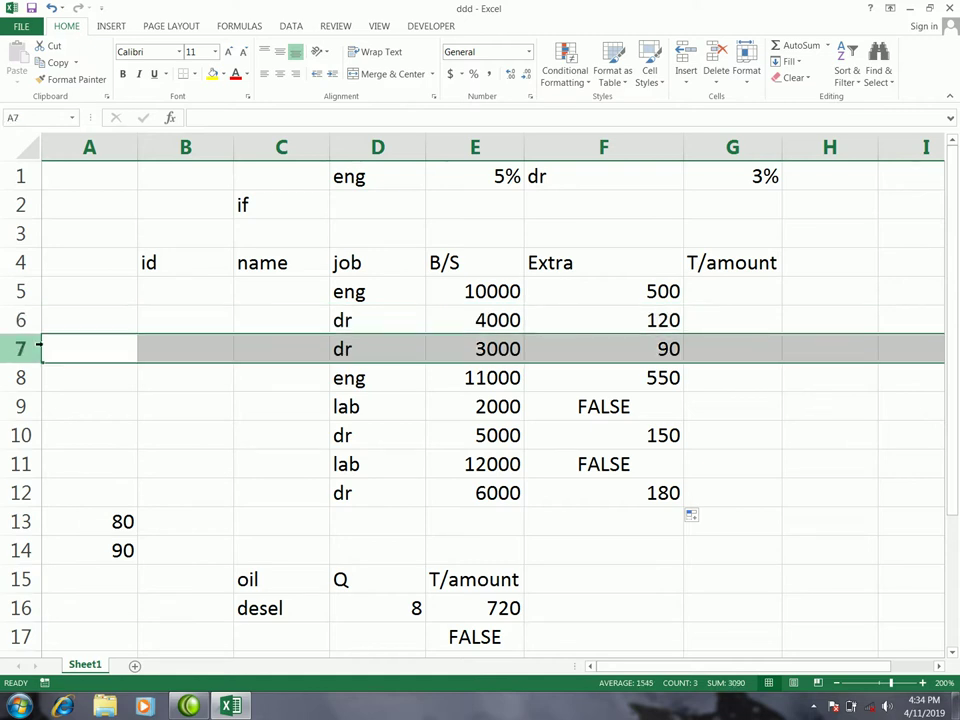
pyautogui.click(30, 386)
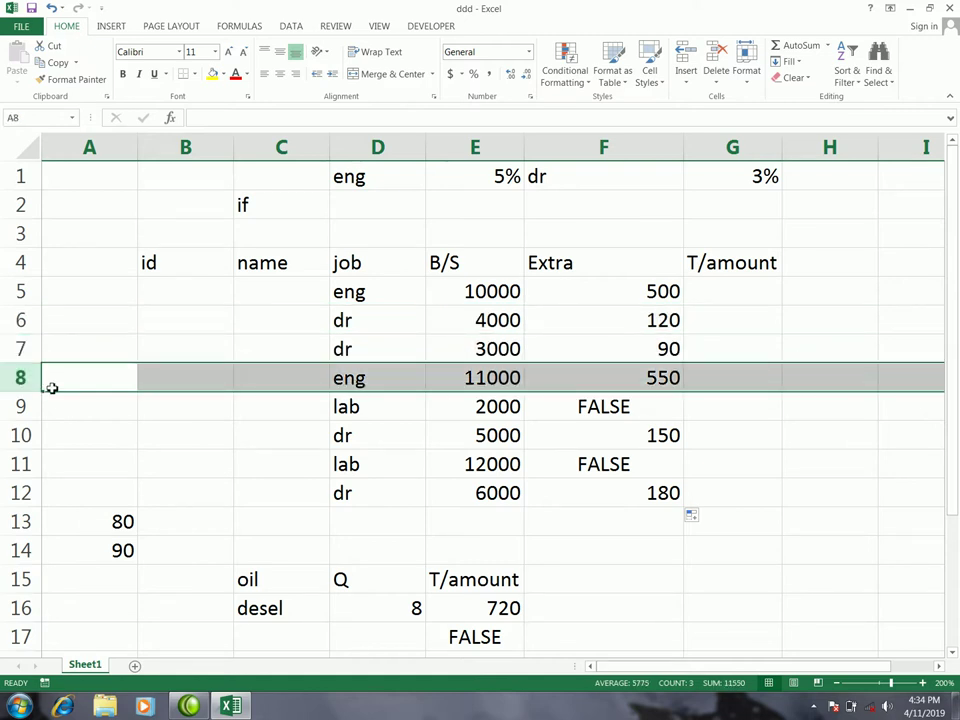
pyautogui.click(10, 406)
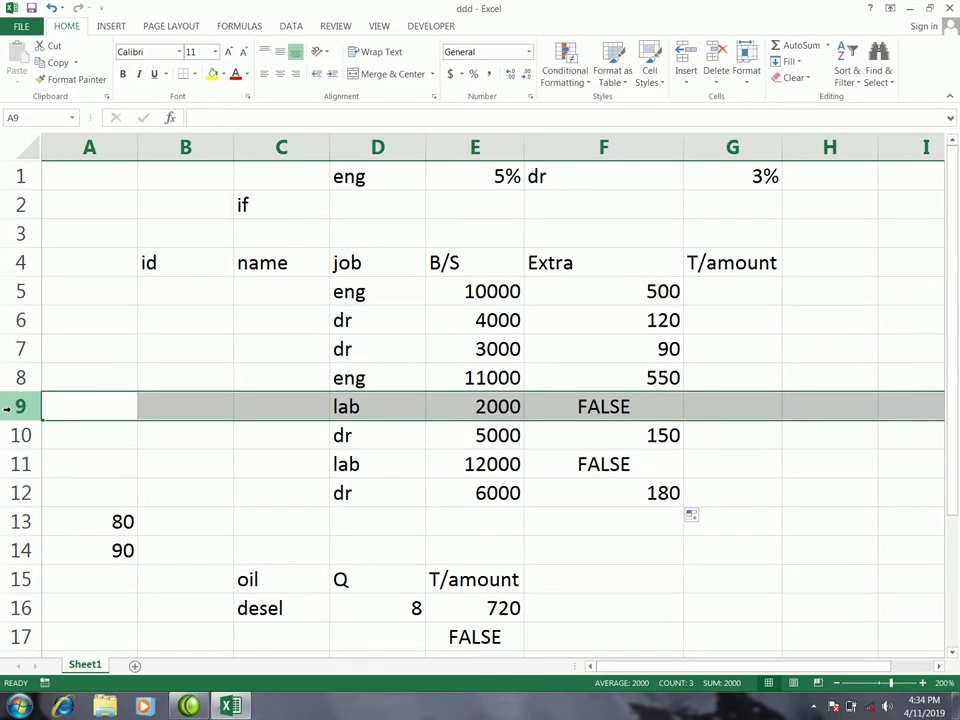
pyautogui.click(11, 462)
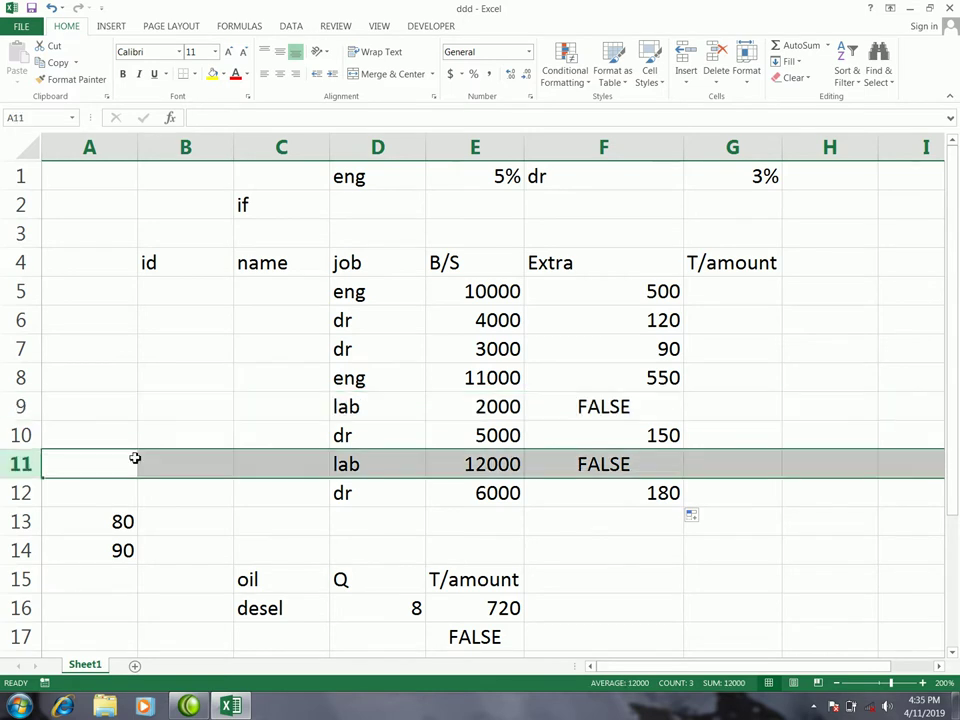
pyautogui.click(370, 321)
pyautogui.moveTo(375, 292); pyautogui.dragTo(735, 293)
pyautogui.moveTo(363, 326); pyautogui.dragTo(632, 321)
pyautogui.click(619, 358)
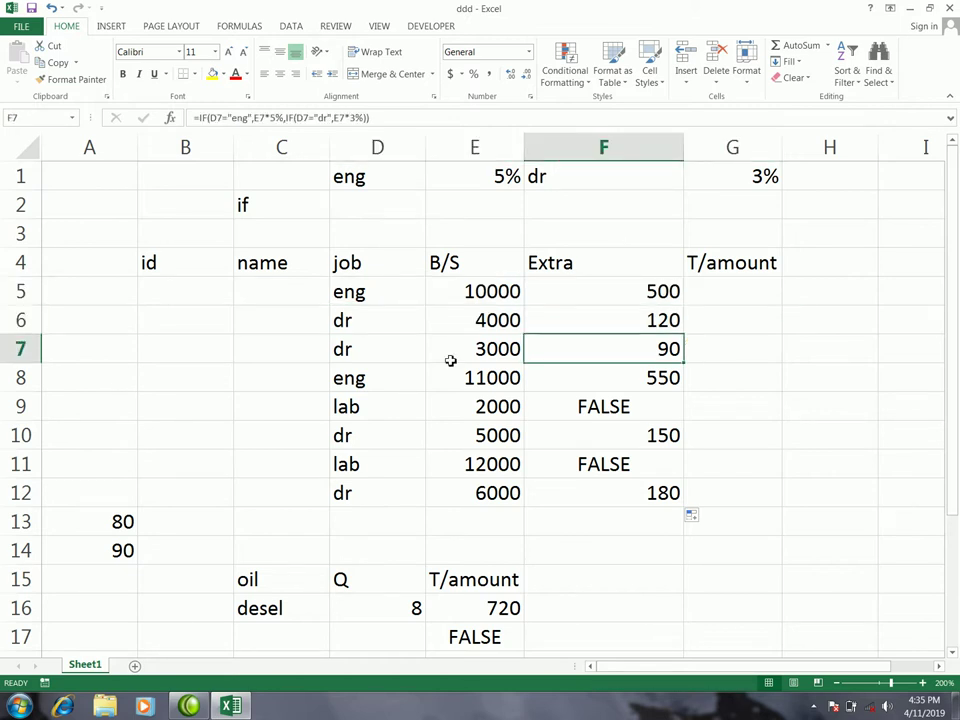
pyautogui.click(373, 463)
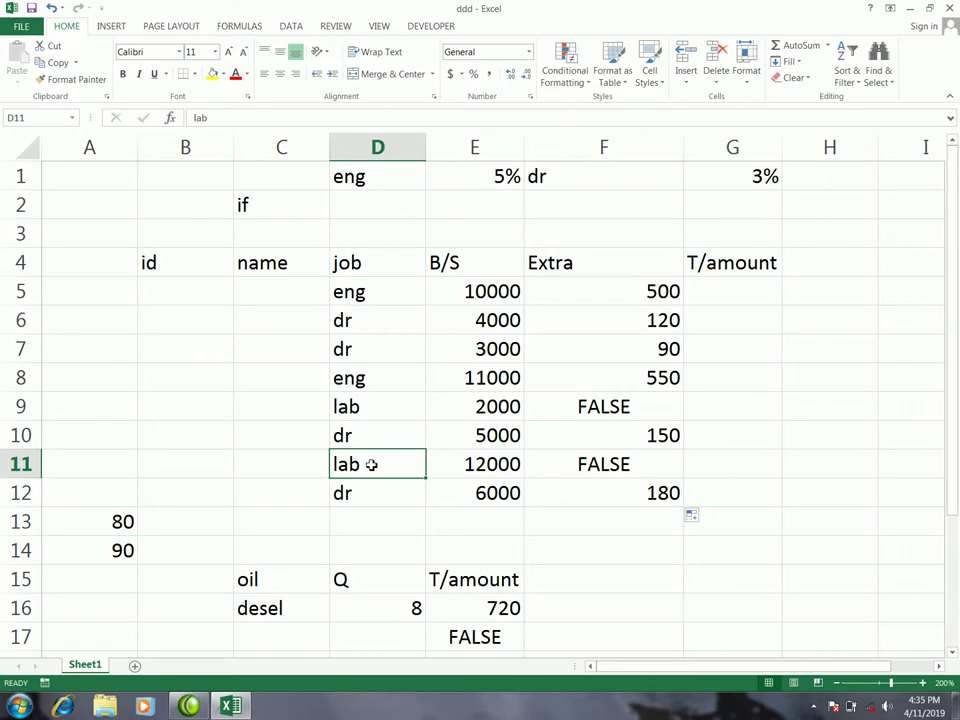
# Change D11's job to dr and D5's job to lab, then select F5:F12.
pyautogui.write('dr')
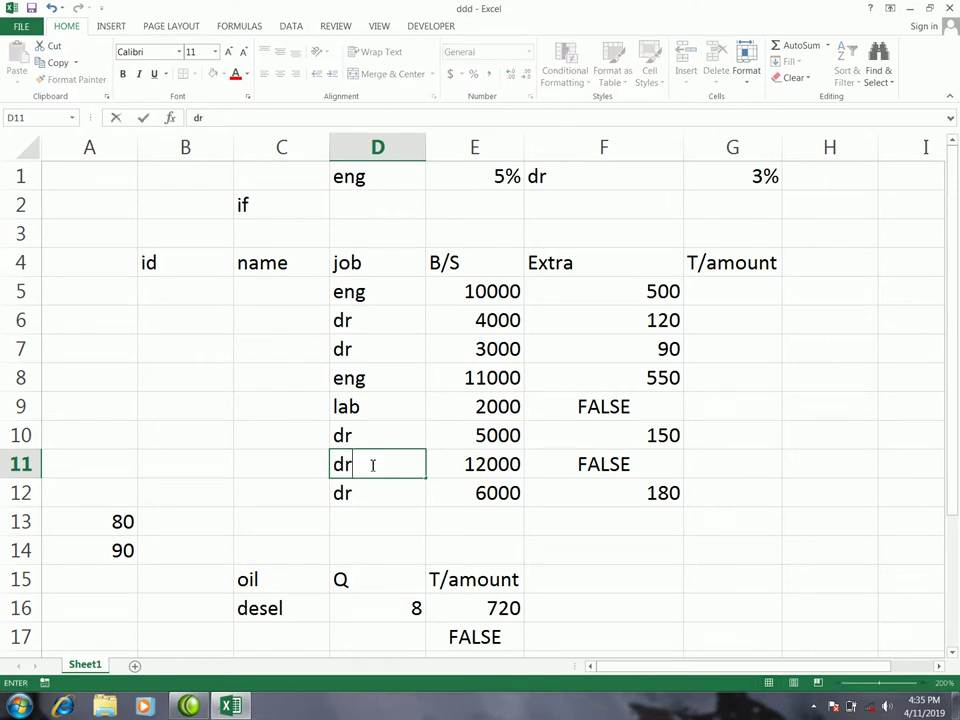
pyautogui.click(214, 350)
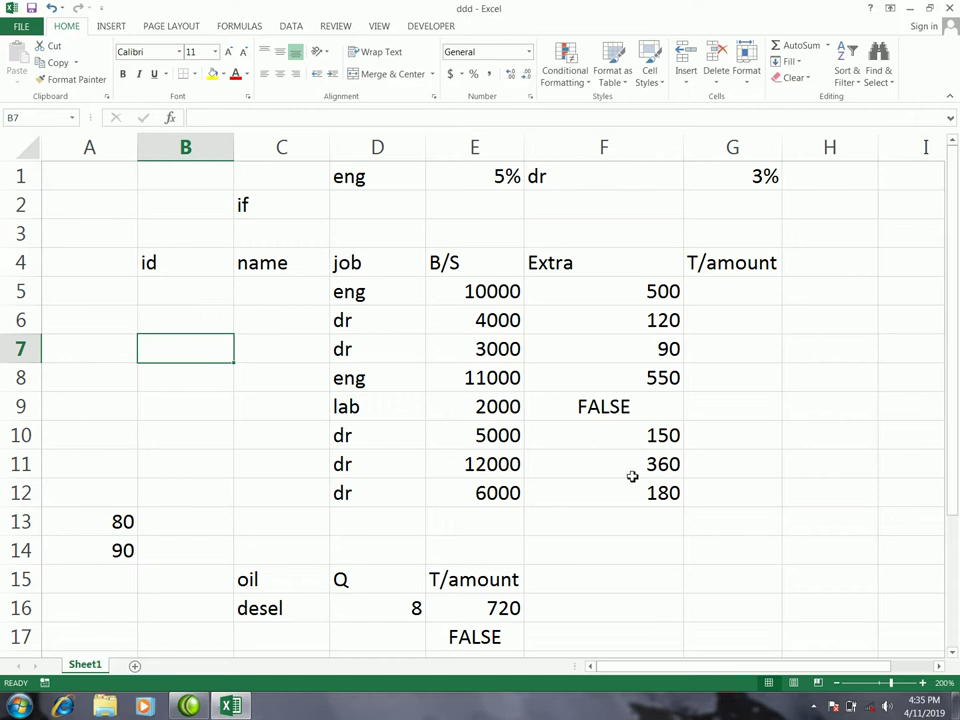
pyautogui.click(404, 293)
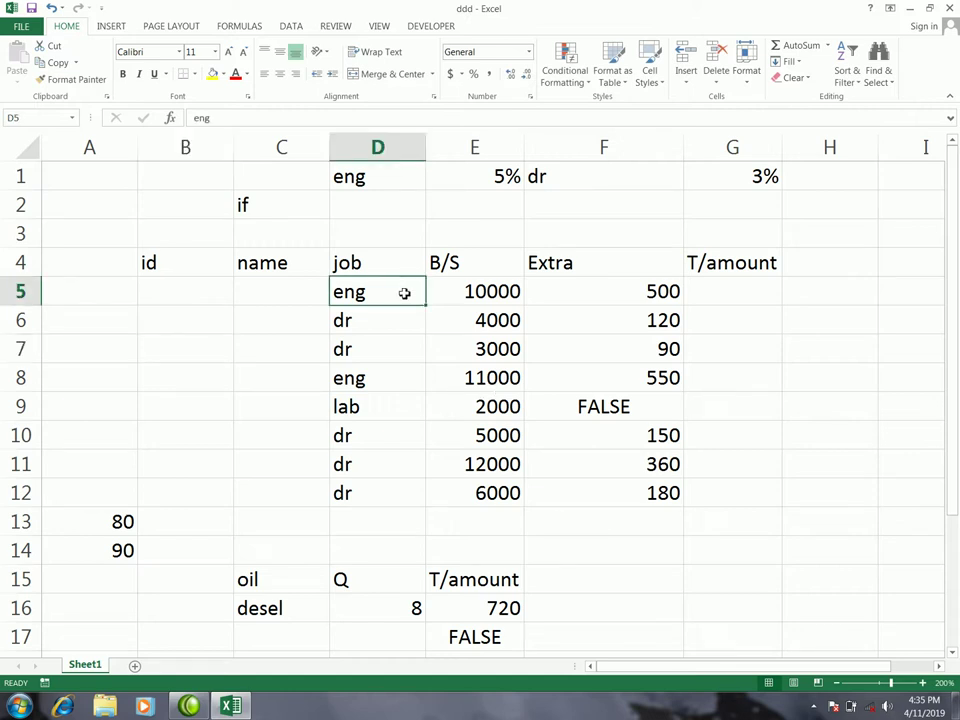
pyautogui.write('lab')
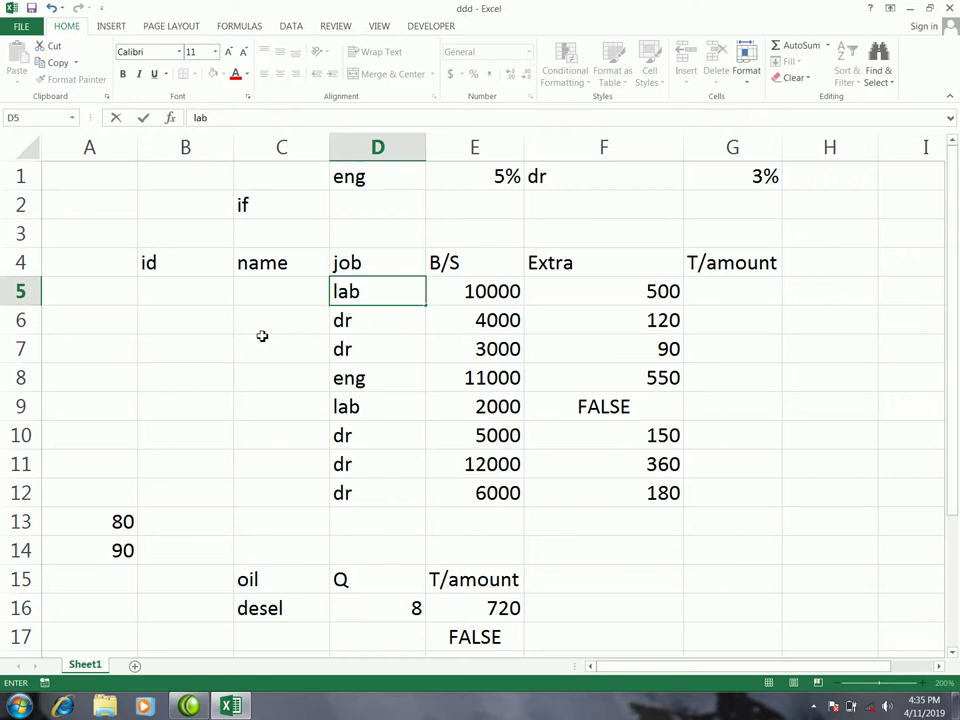
pyautogui.click(206, 338)
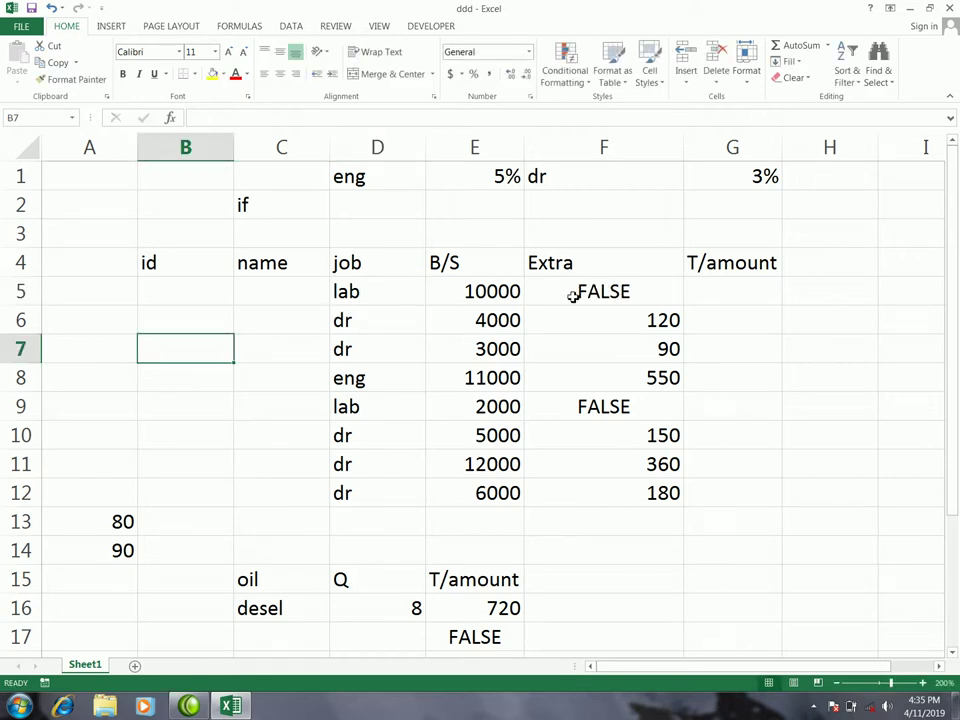
pyautogui.moveTo(581, 295); pyautogui.dragTo(611, 489)
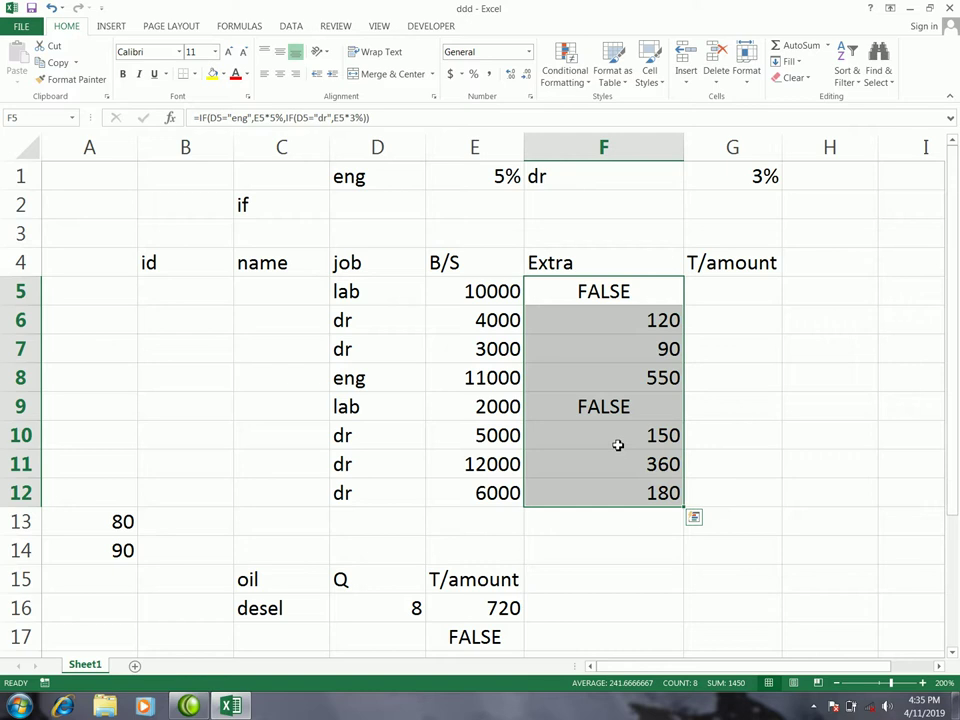
# Add " " as the inner IF's fallback in F5 and refill it down to F12.
pyautogui.click(619, 407)
pyautogui.doubleClick(613, 291)
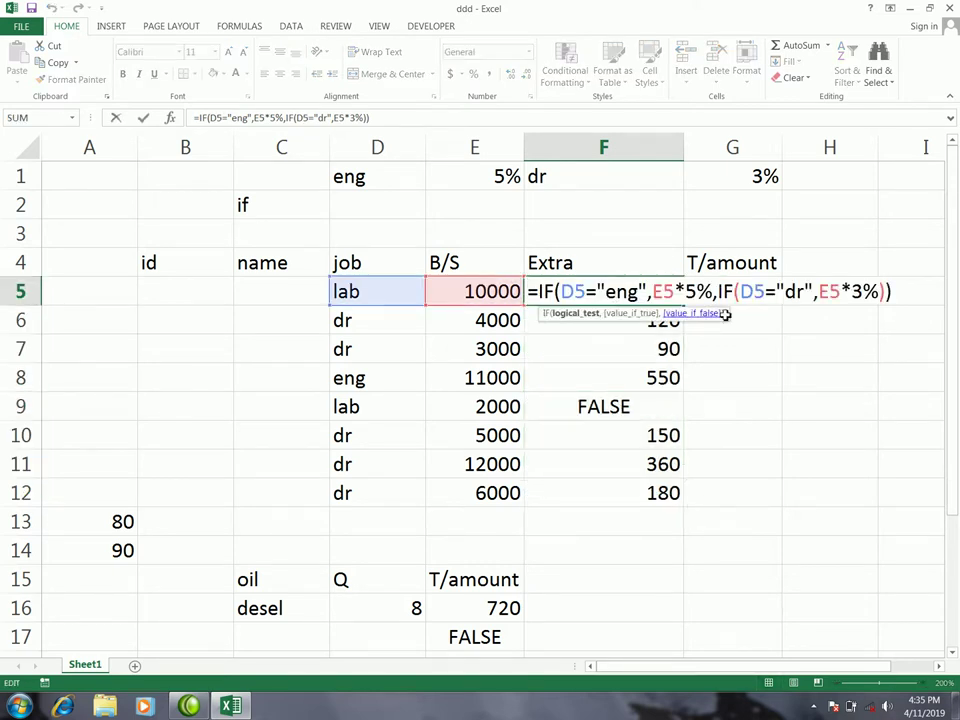
pyautogui.click(879, 291)
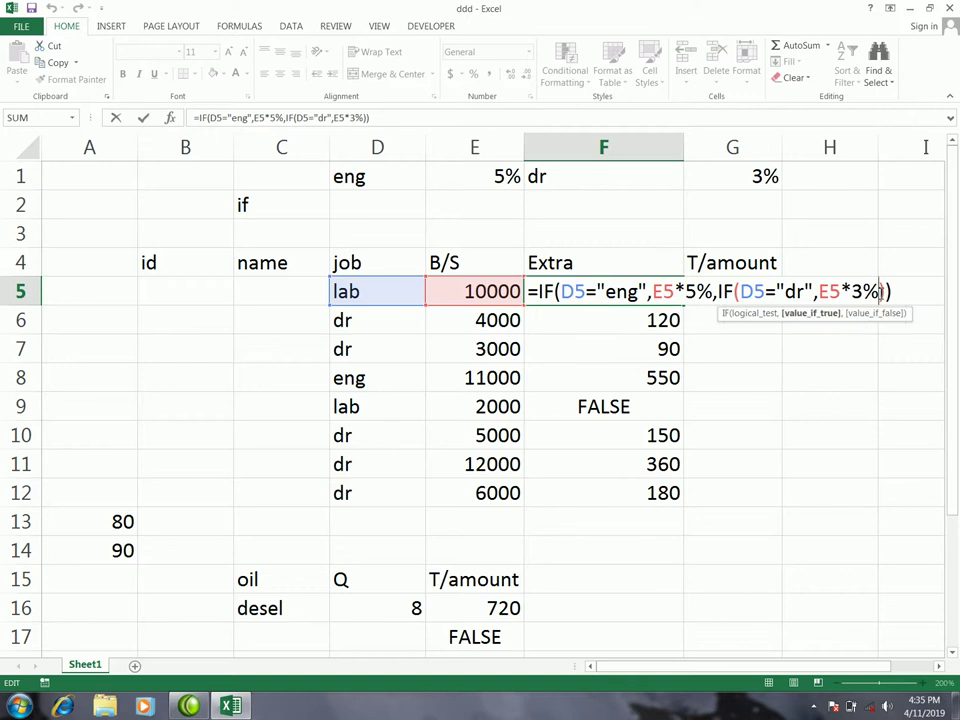
pyautogui.write(',')
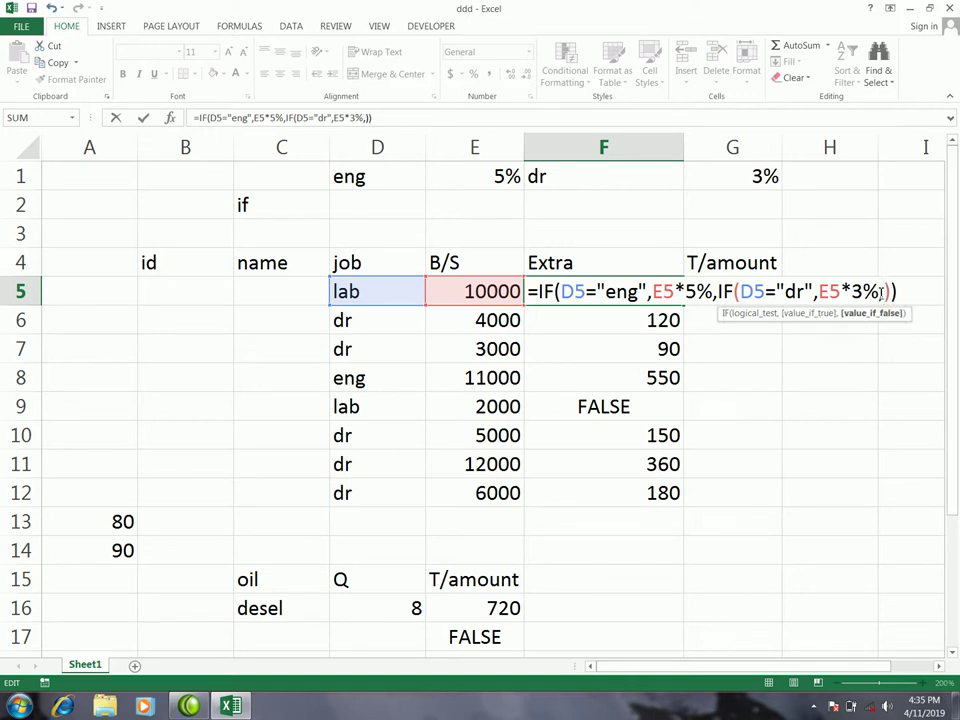
pyautogui.write('"')
pyautogui.write(' "')
pyautogui.press('Return')
pyautogui.click(651, 290)
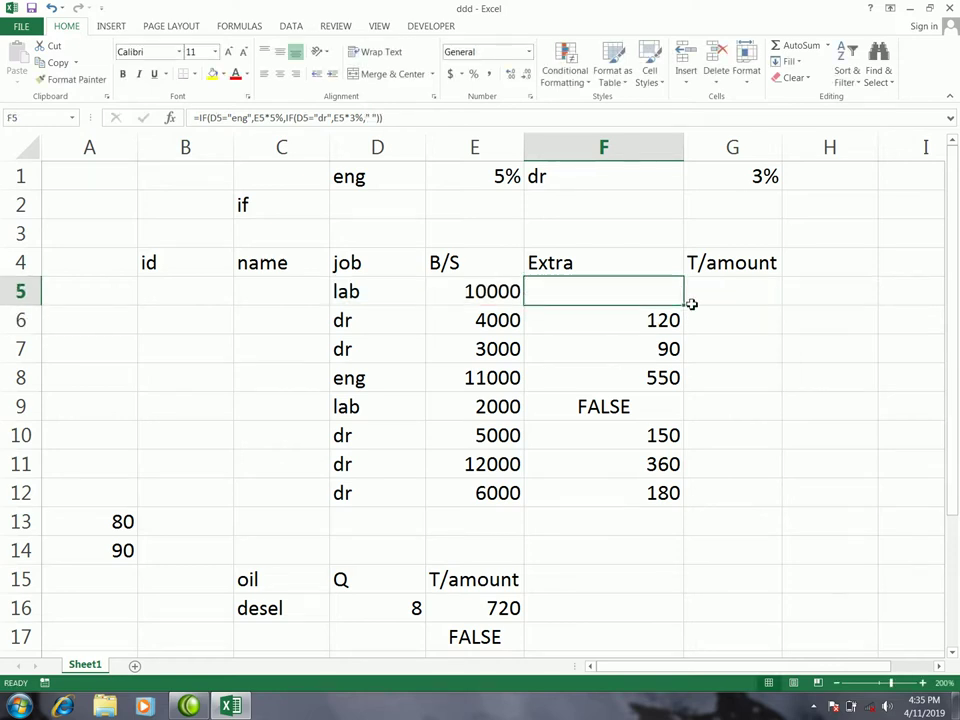
pyautogui.moveTo(685, 305); pyautogui.dragTo(684, 508)
# Verify F9 is now blank and review the updated F5 formula.
pyautogui.click(613, 408)
pyautogui.click(602, 349)
pyautogui.click(604, 326)
pyautogui.doubleClick(615, 291)
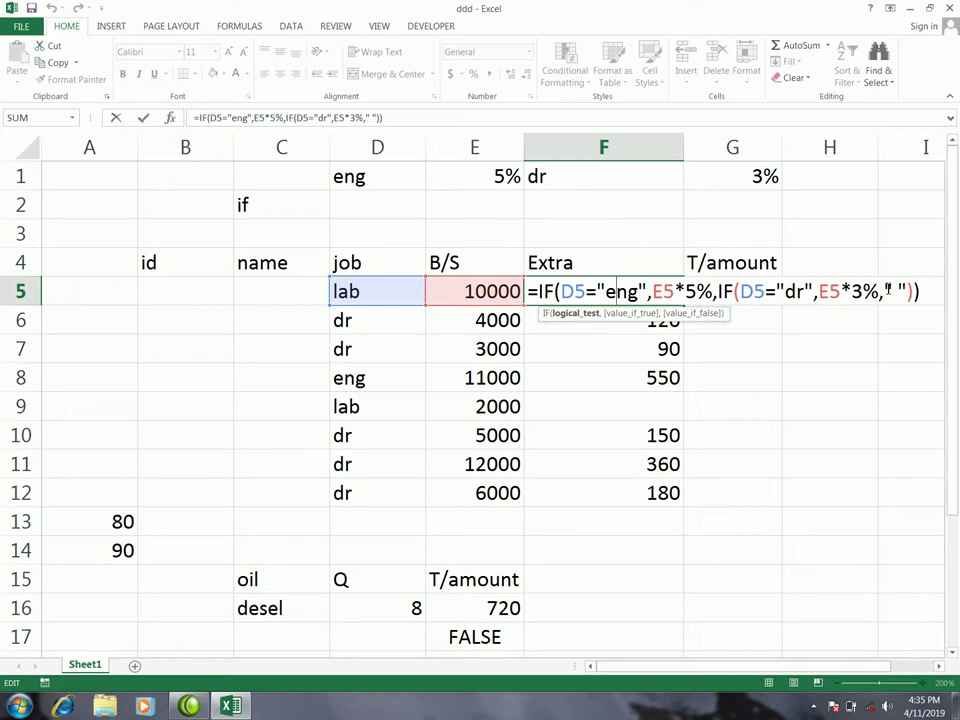
pyautogui.click(894, 291)
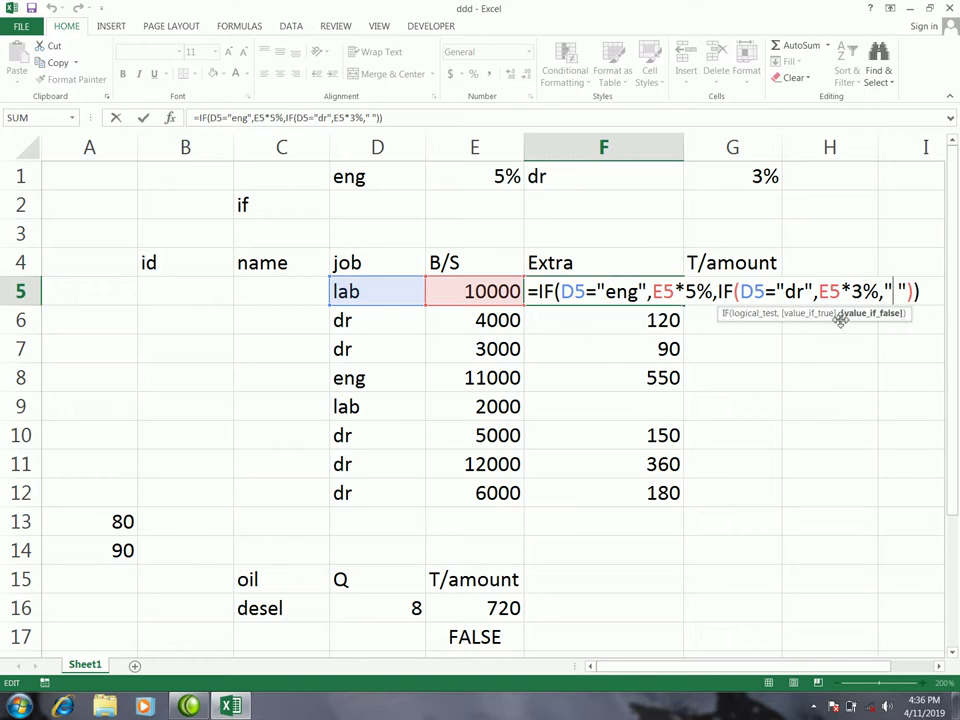
pyautogui.hotkey('ctrl', 'Return')
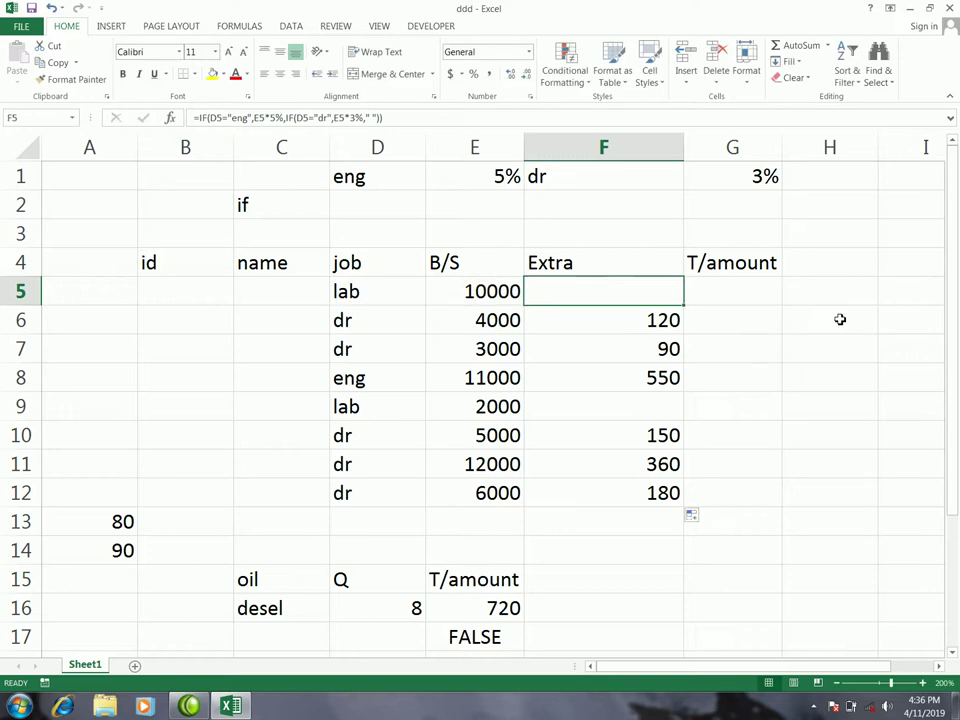
pyautogui.click(335, 292)
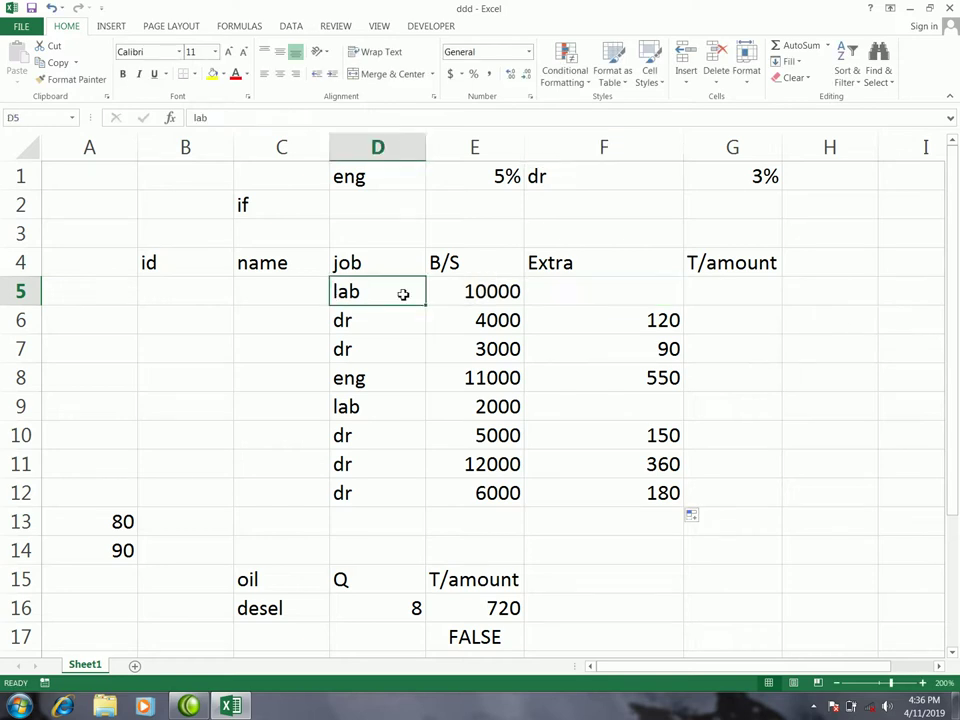
pyautogui.moveTo(397, 294); pyautogui.dragTo(471, 293)
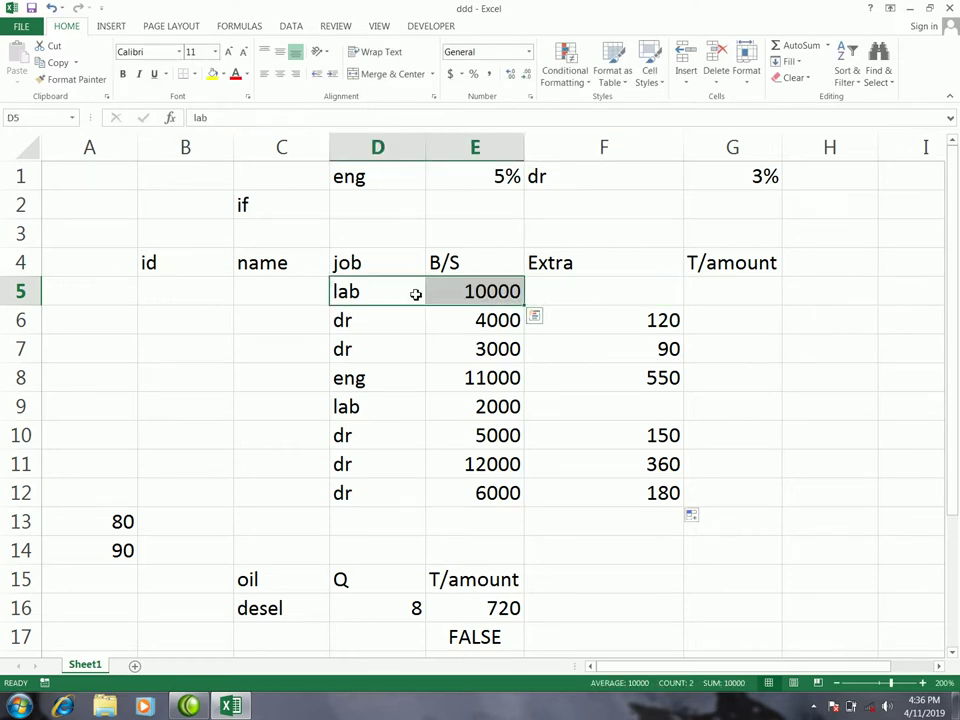
pyautogui.moveTo(553, 298); pyautogui.dragTo(591, 489)
pyautogui.press('Delete')
pyautogui.click(587, 303)
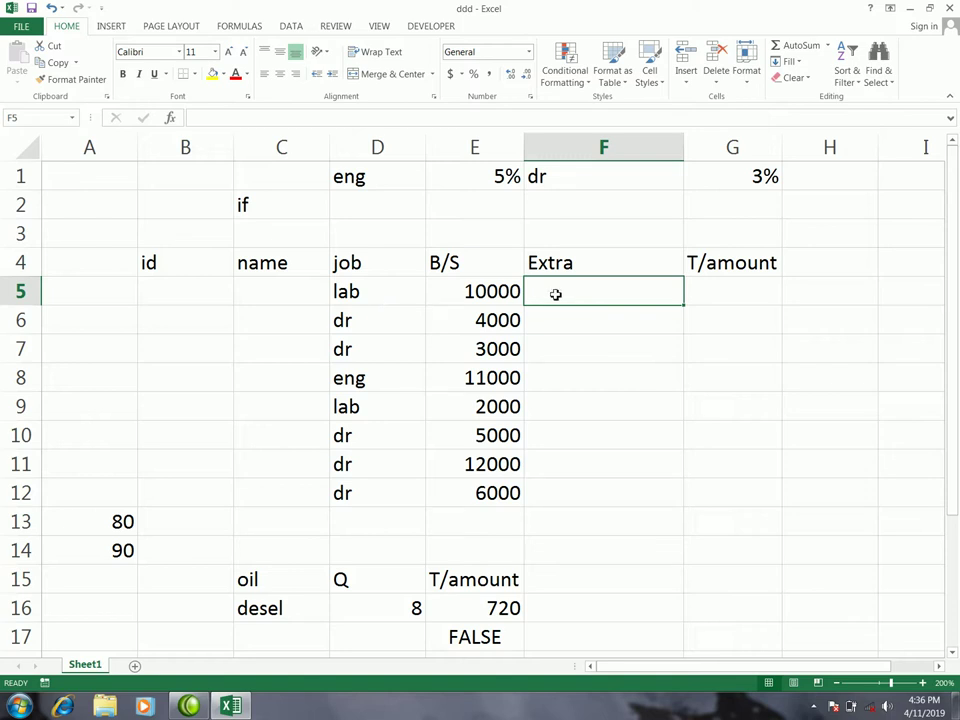
pyautogui.click(373, 298)
pyautogui.click(370, 320)
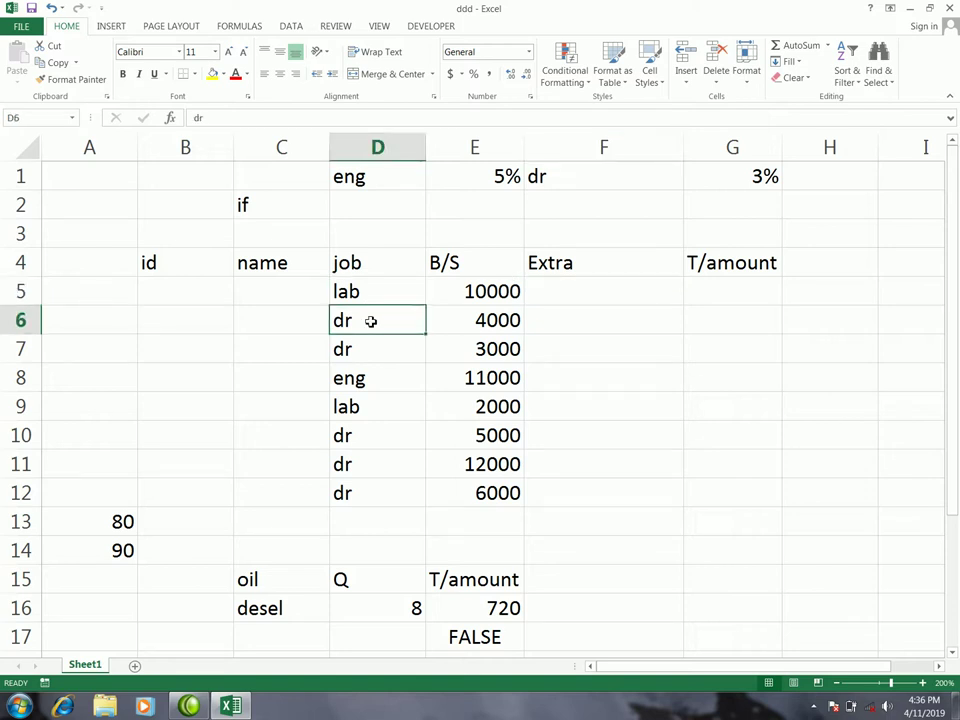
pyautogui.click(371, 387)
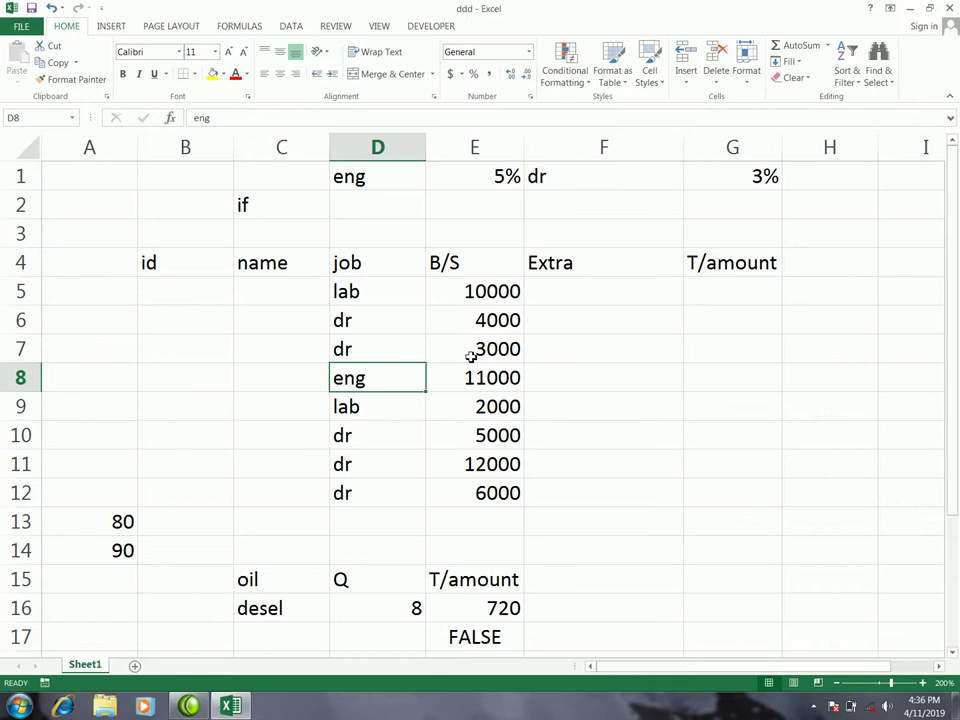
pyautogui.click(554, 303)
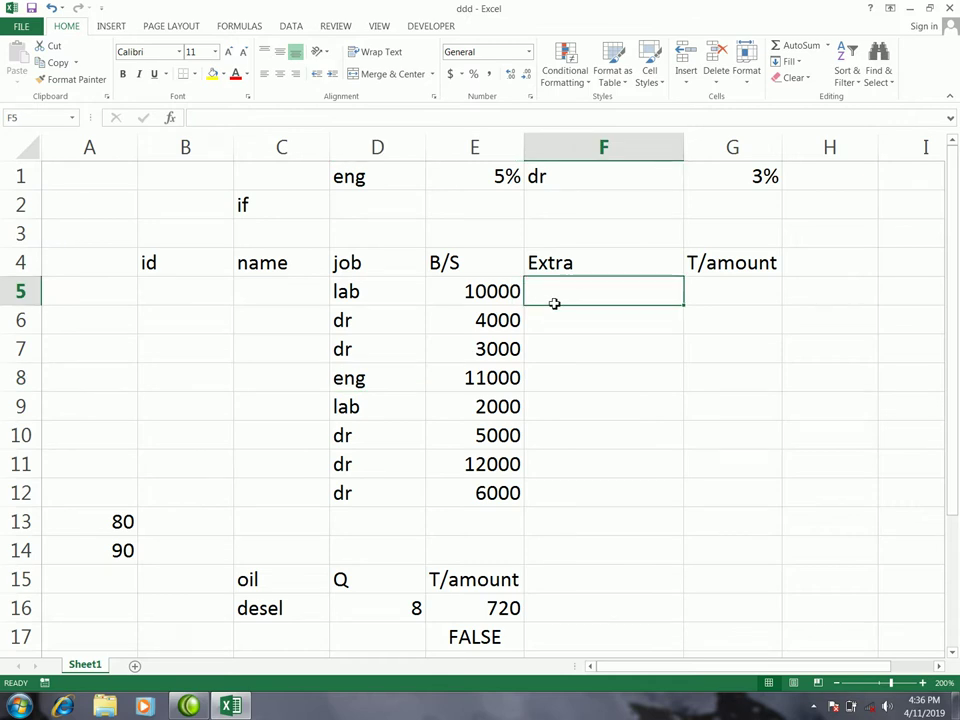
pyautogui.moveTo(392, 294); pyautogui.dragTo(378, 437)
pyautogui.click(561, 297)
# In F5, type =IF(D5="dr",E5*2%, and begin a nested IF.
pyautogui.write('=')
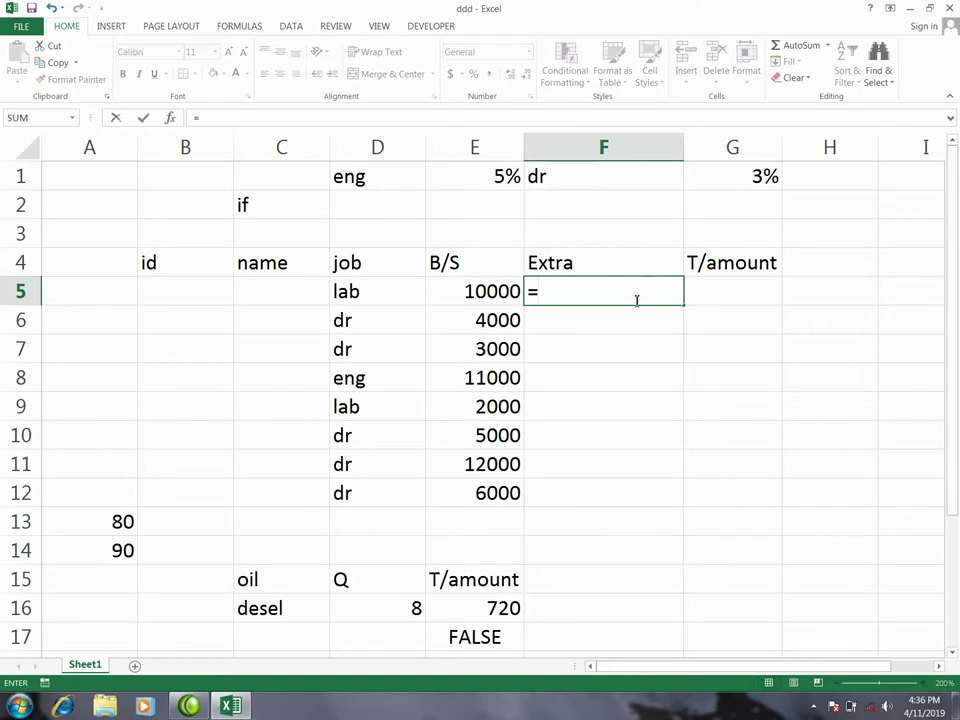
pyautogui.write('if')
pyautogui.press('Tab')
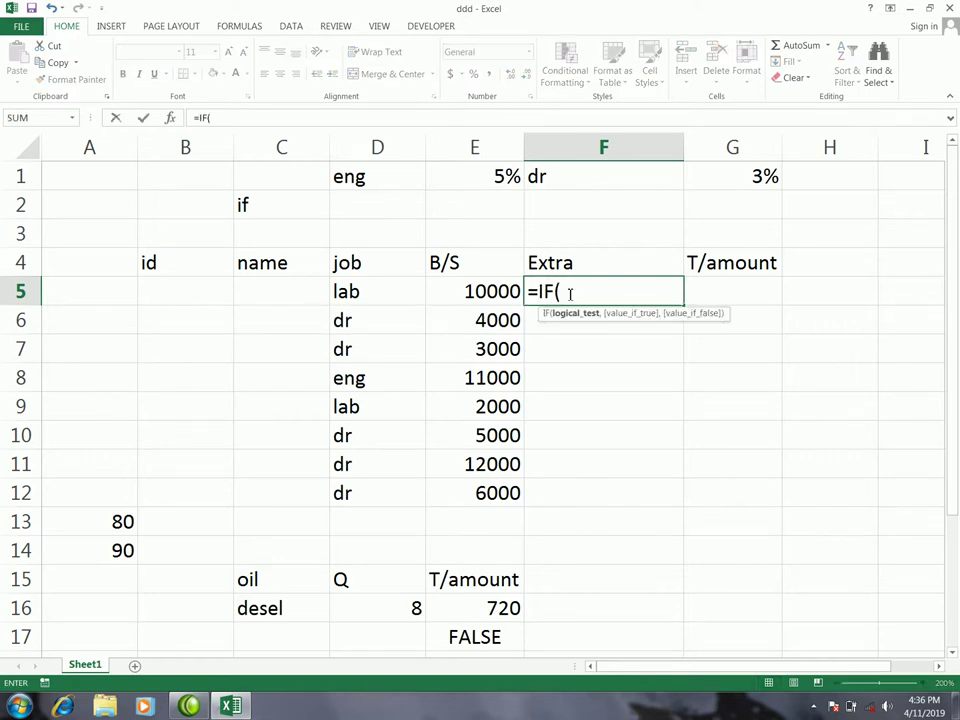
pyautogui.click(372, 291)
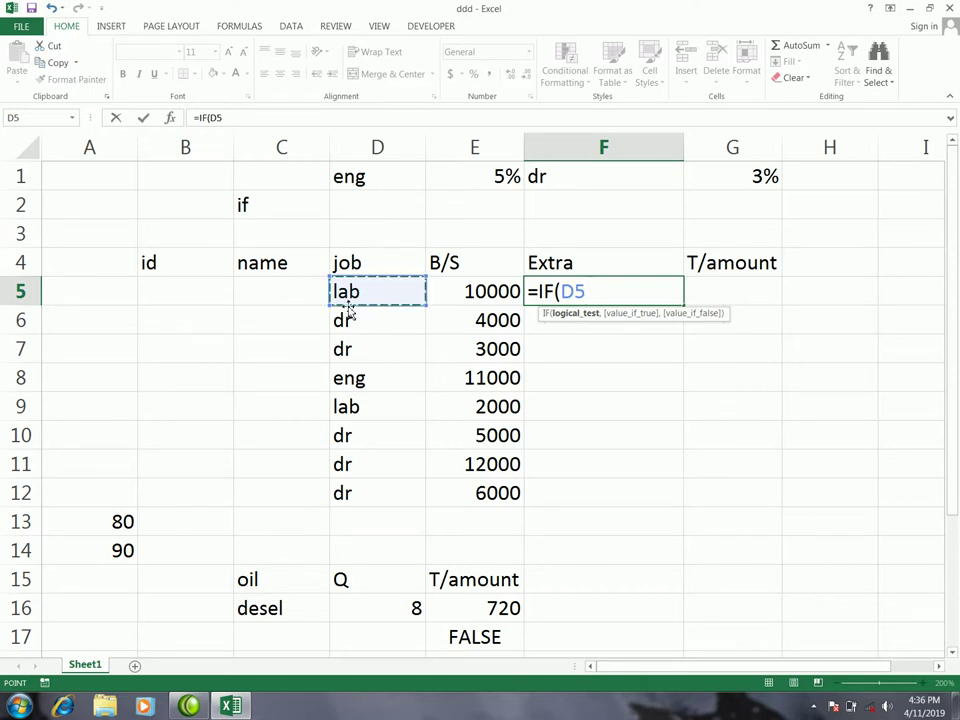
pyautogui.write('=')
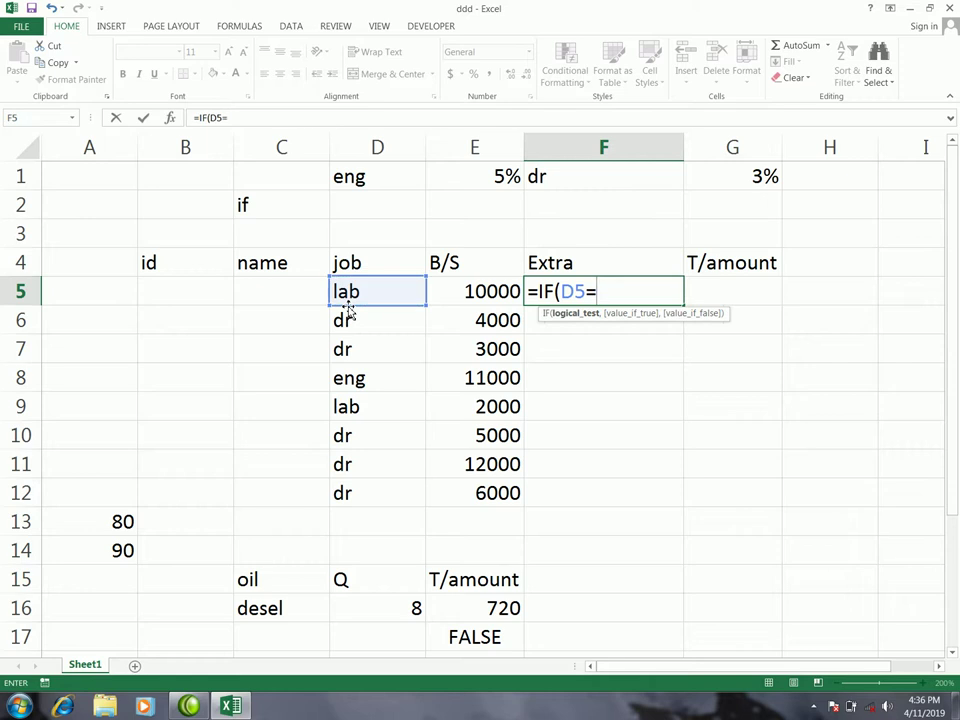
pyautogui.write('"')
pyautogui.write('dr",')
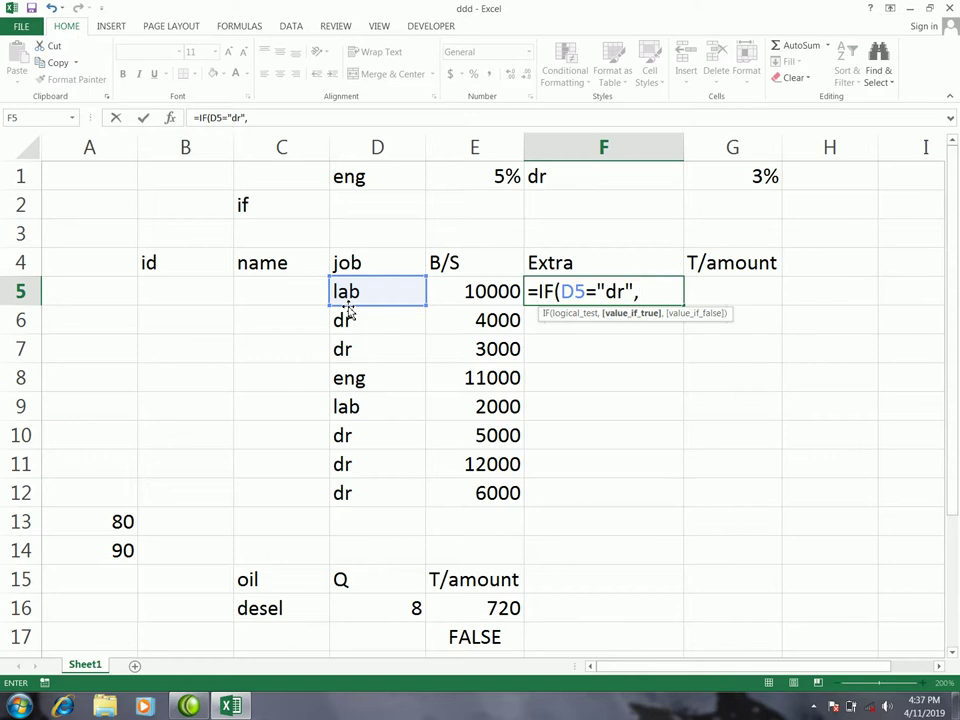
pyautogui.click(459, 296)
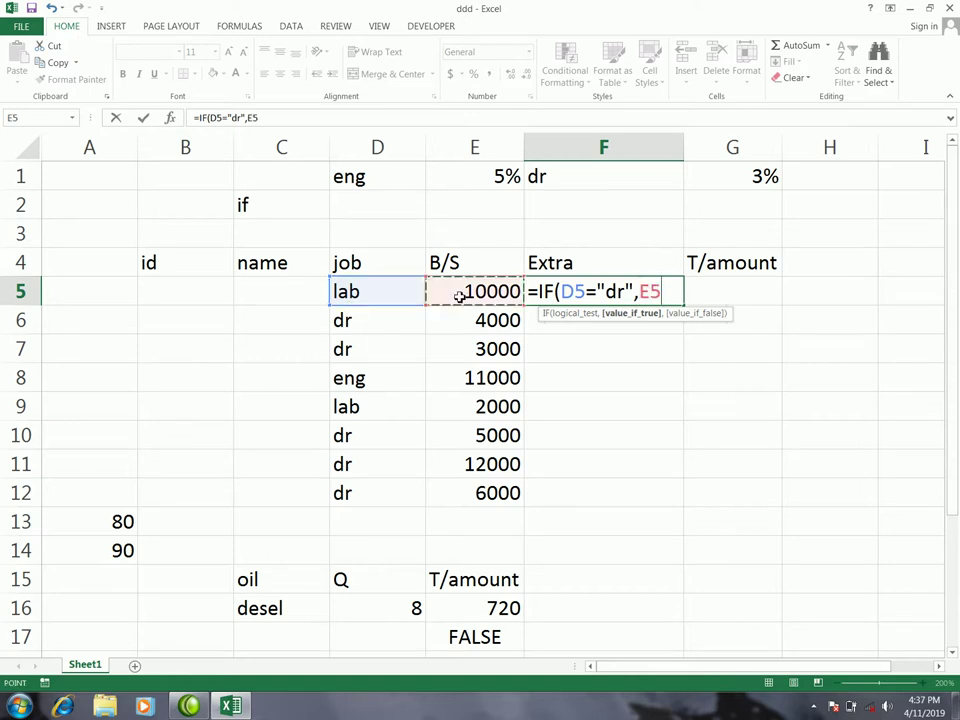
pyautogui.write('*')
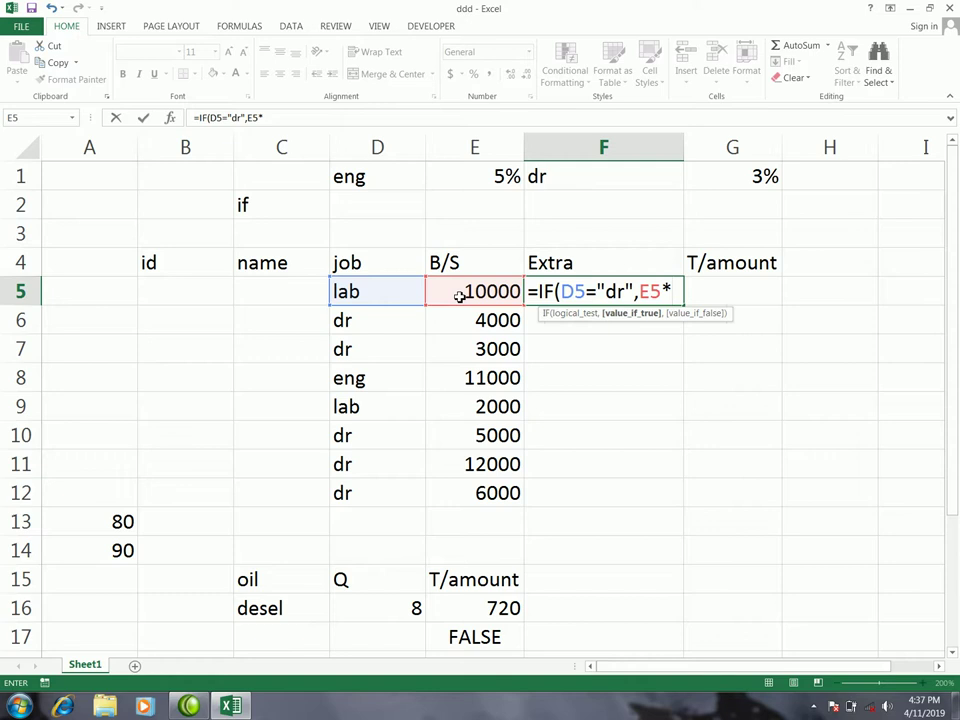
pyautogui.write('2%')
pyautogui.write(',if')
# Add the eng condition IF(D5="eng",E5*3%, and open a third IF.
pyautogui.press('Tab')
pyautogui.click(393, 294)
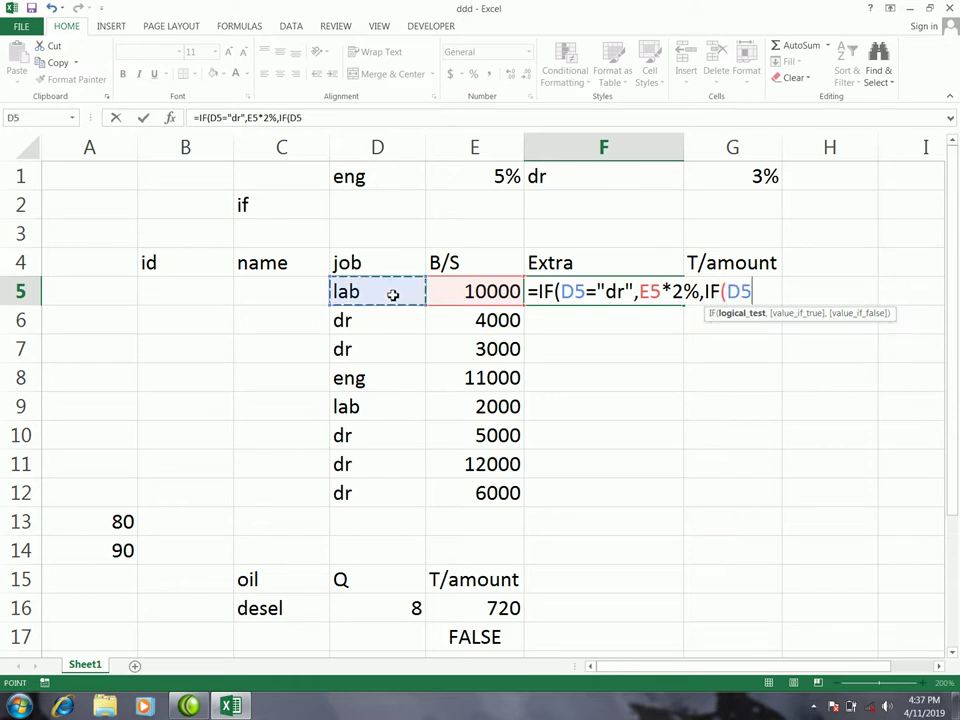
pyautogui.write('="')
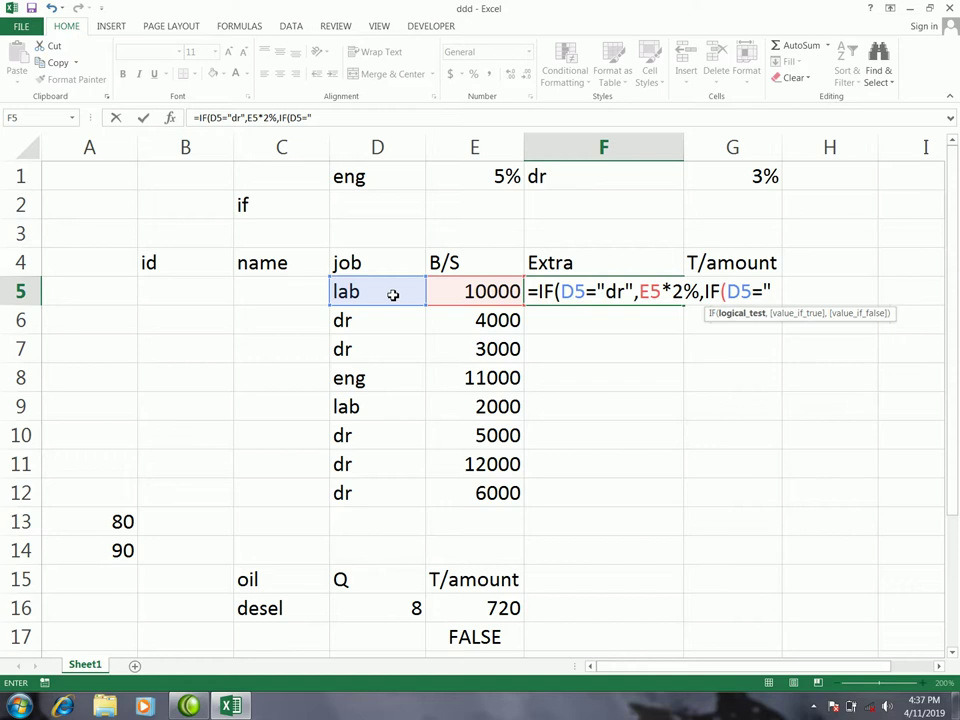
pyautogui.write('eng",')
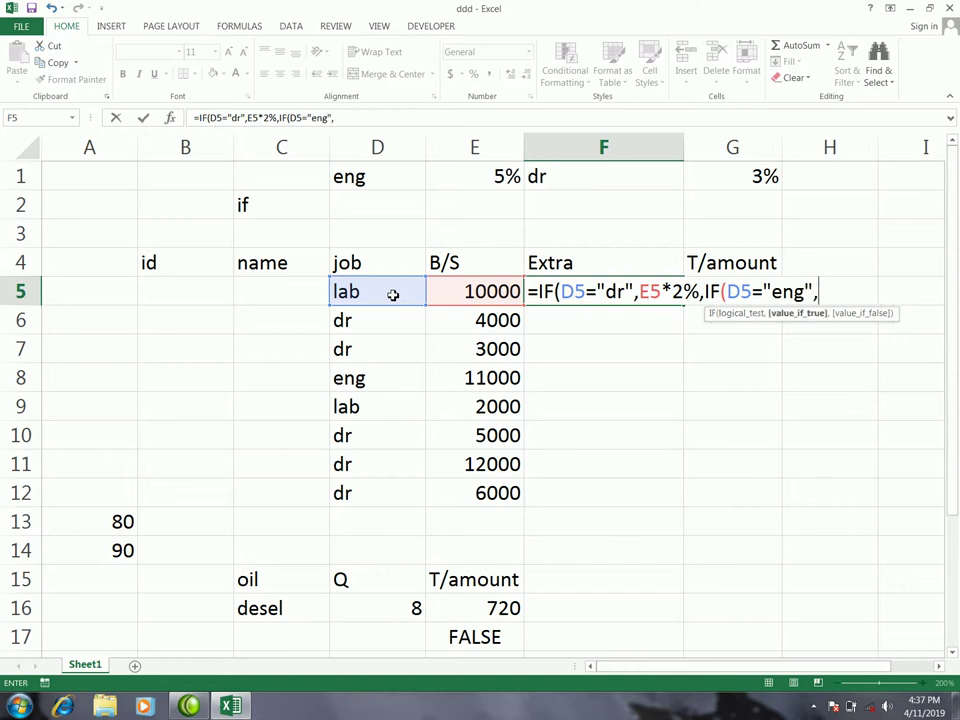
pyautogui.click(500, 291)
pyautogui.write('*')
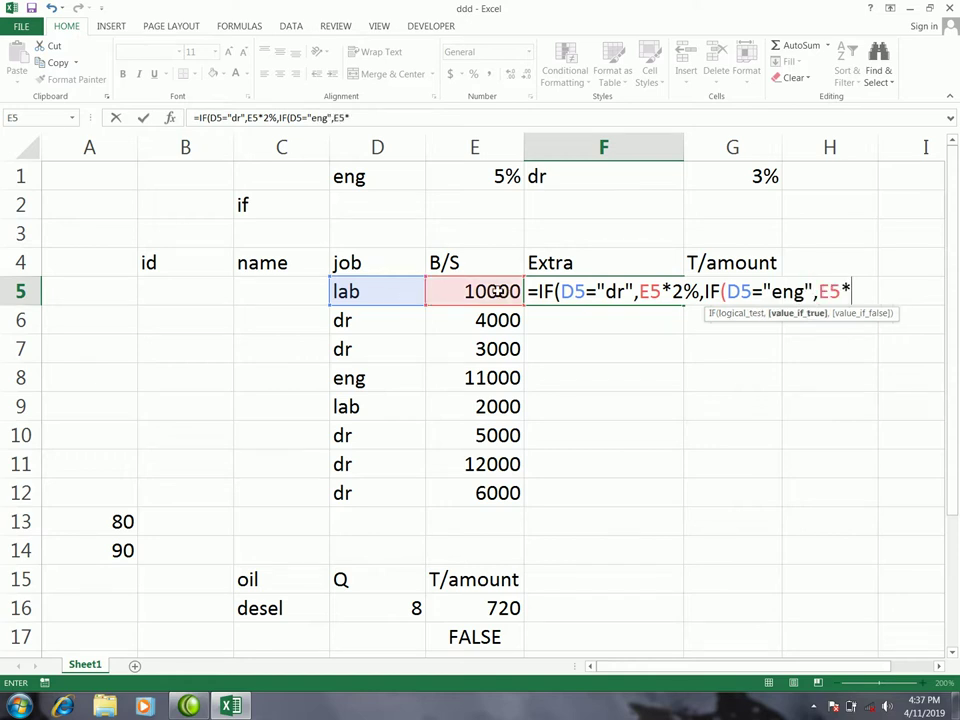
pyautogui.write('3%,')
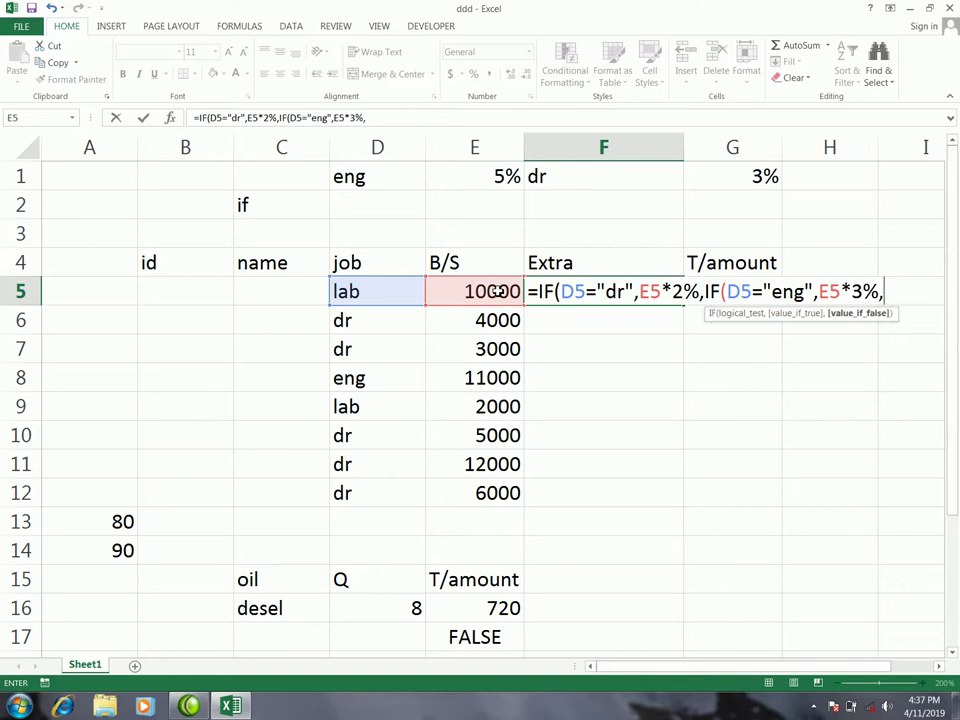
pyautogui.write('if')
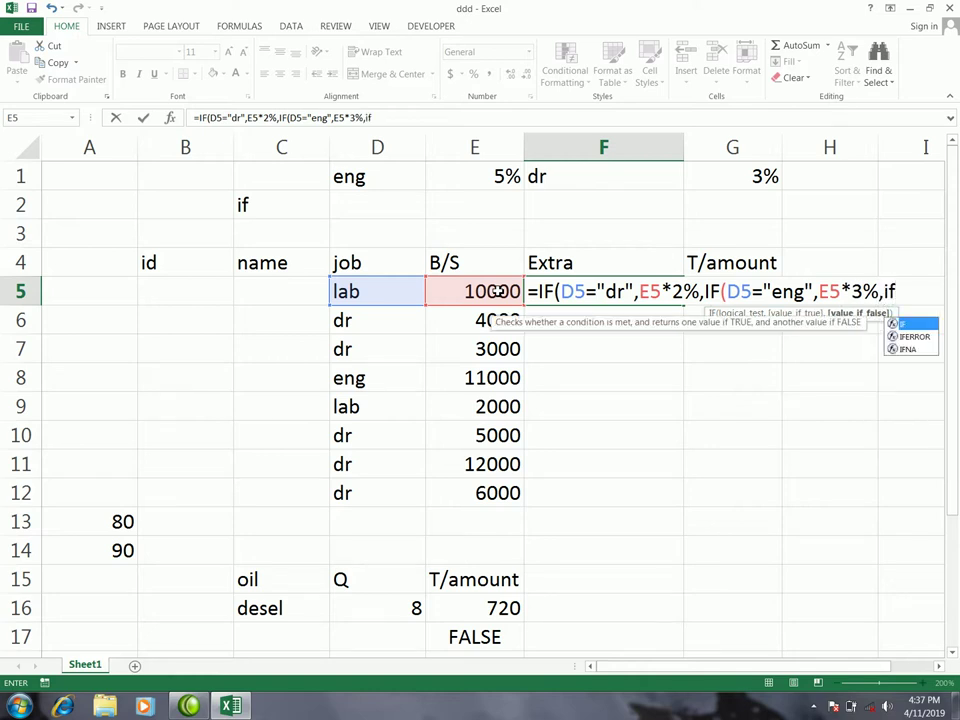
pyautogui.press('Tab')
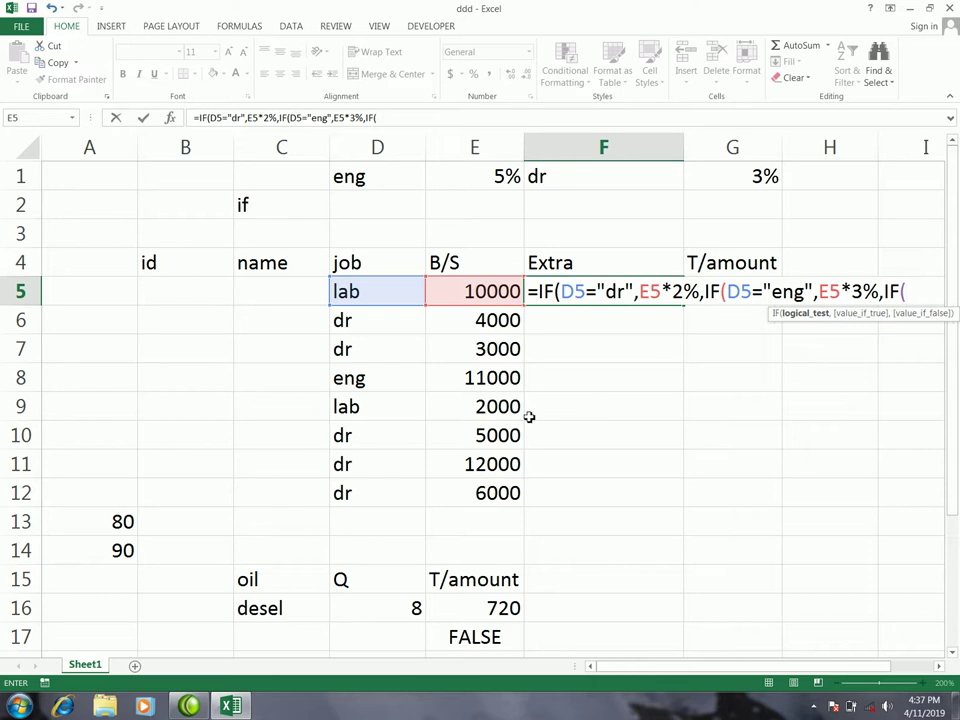
# Add the third condition D5="op" returning E5*6%.
pyautogui.hscroll(3, 938, 666)
pyautogui.click(92, 291)
pyautogui.write('="')
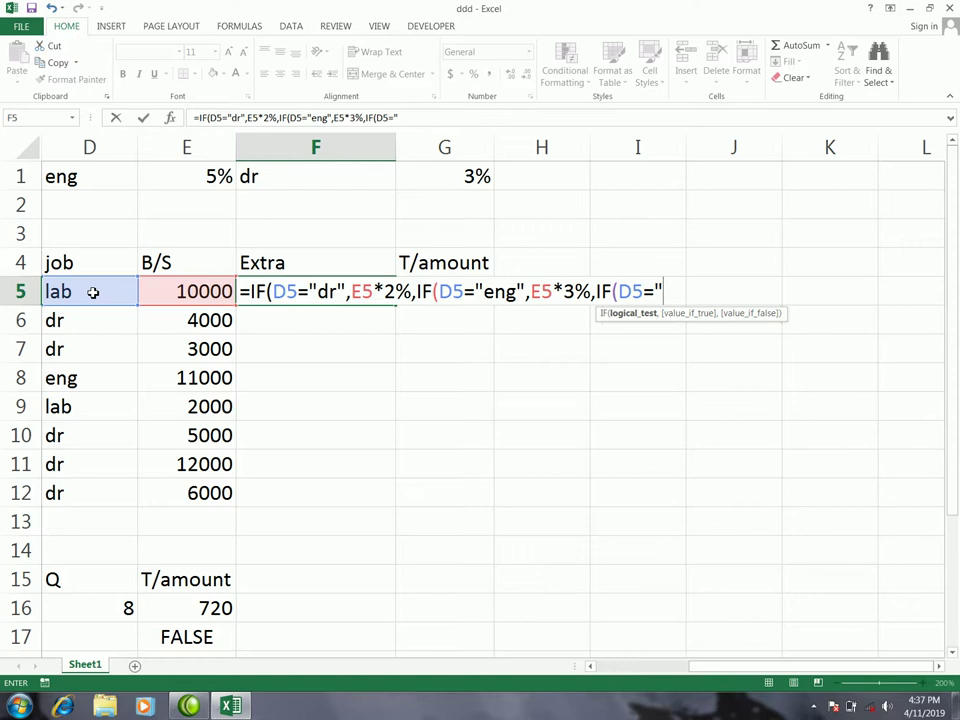
pyautogui.write('p')
pyautogui.write('",')
pyautogui.click(155, 293)
pyautogui.write('*6%')
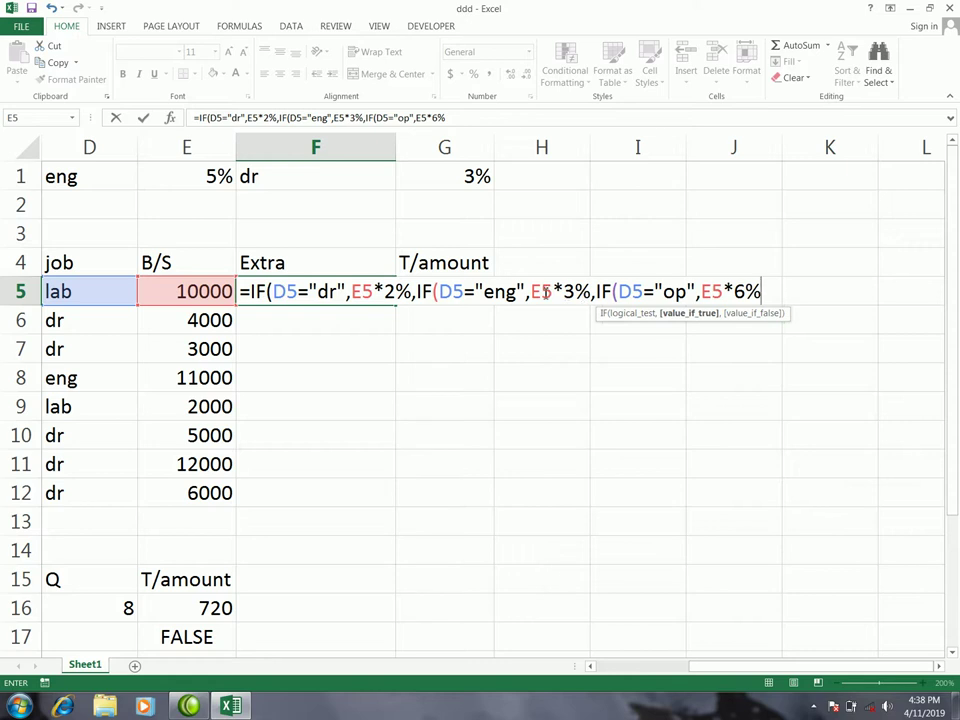
pyautogui.write(',')
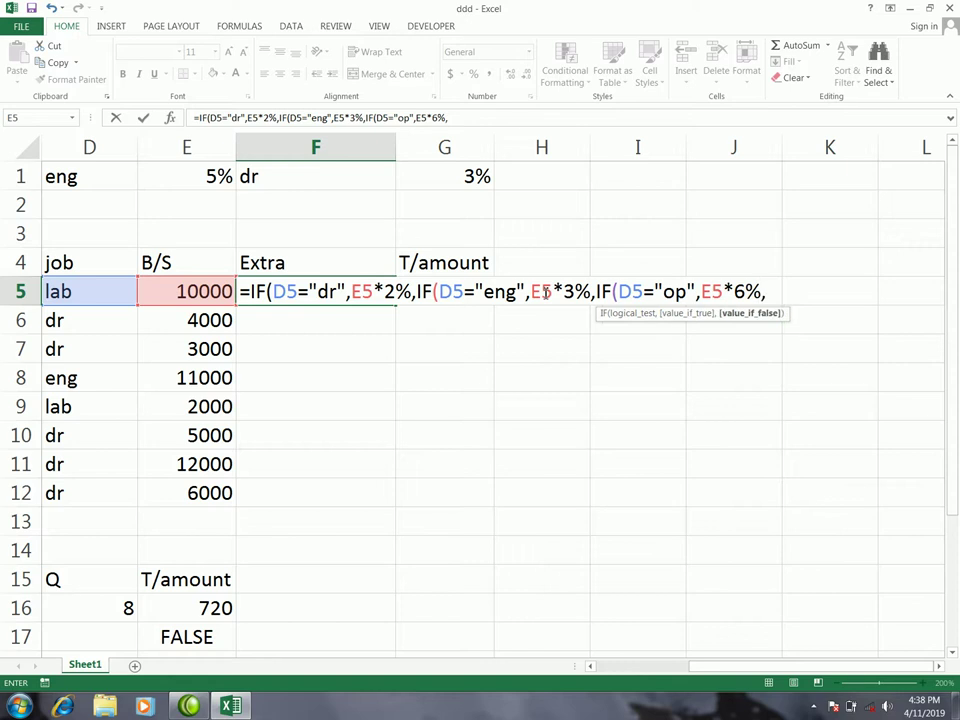
pyautogui.write('if')
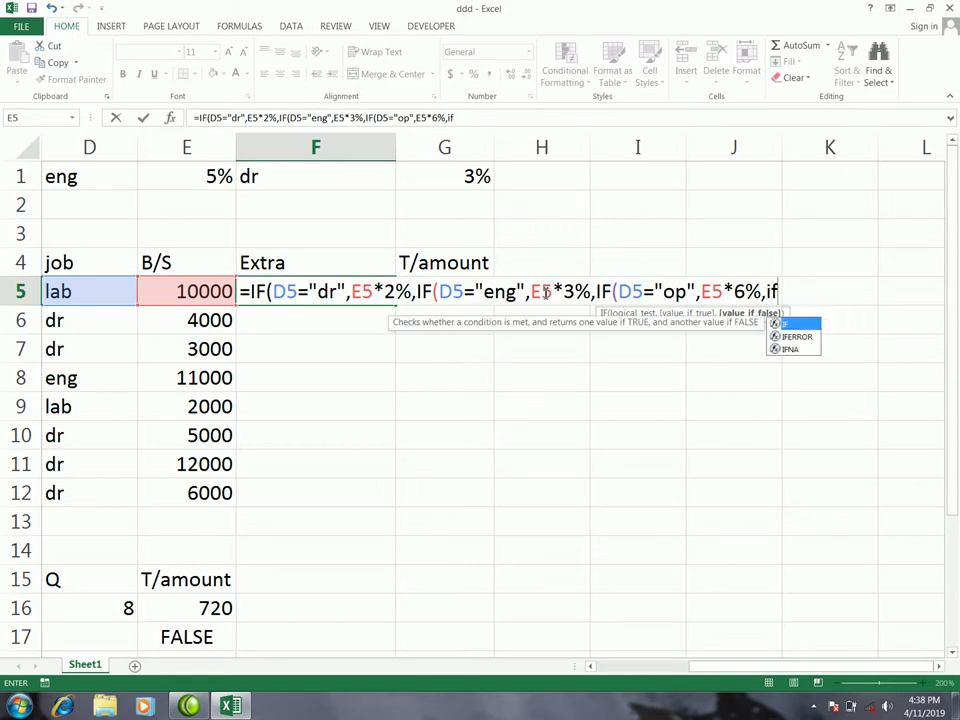
# Add IF(D5="w",E5*2%, close with )))) and enter the formula.
pyautogui.press('Tab')
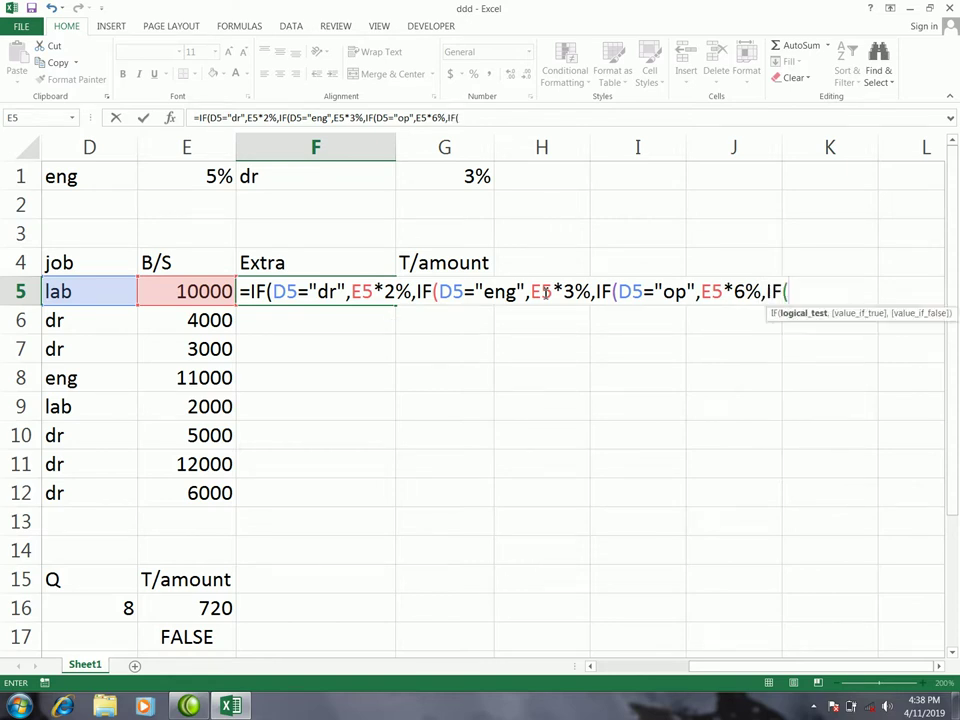
pyautogui.click(78, 290)
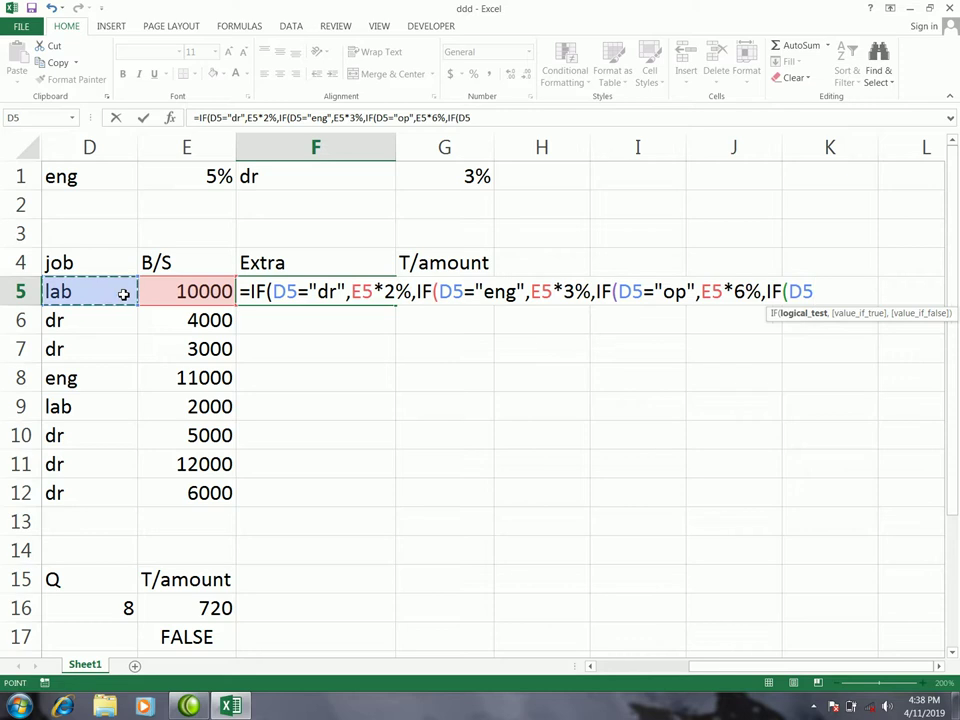
pyautogui.write('=')
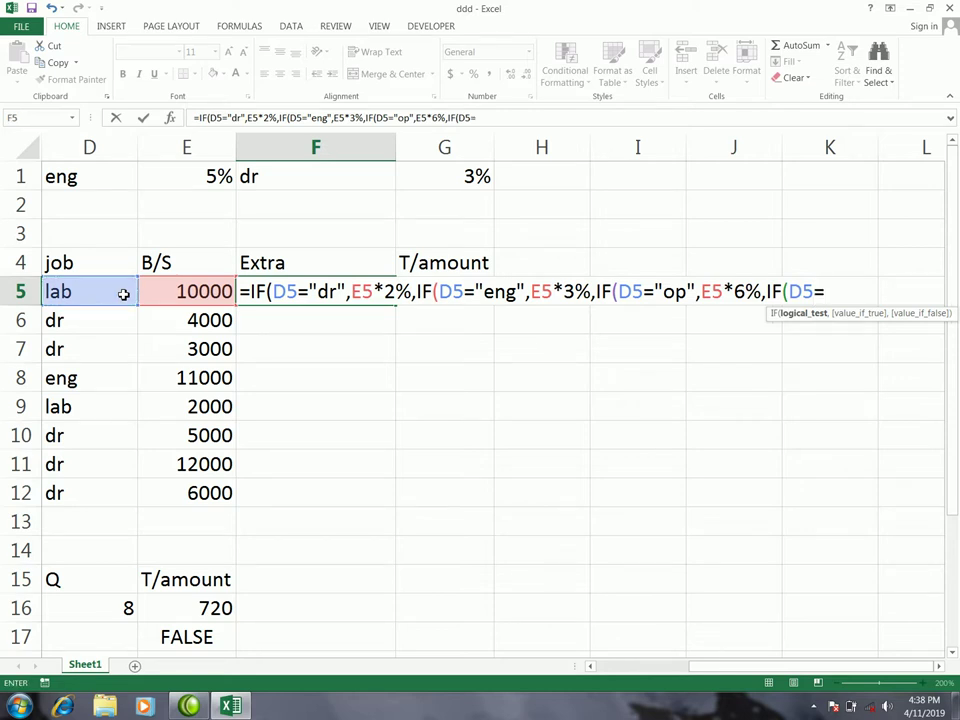
pyautogui.write('"w')
pyautogui.write('",')
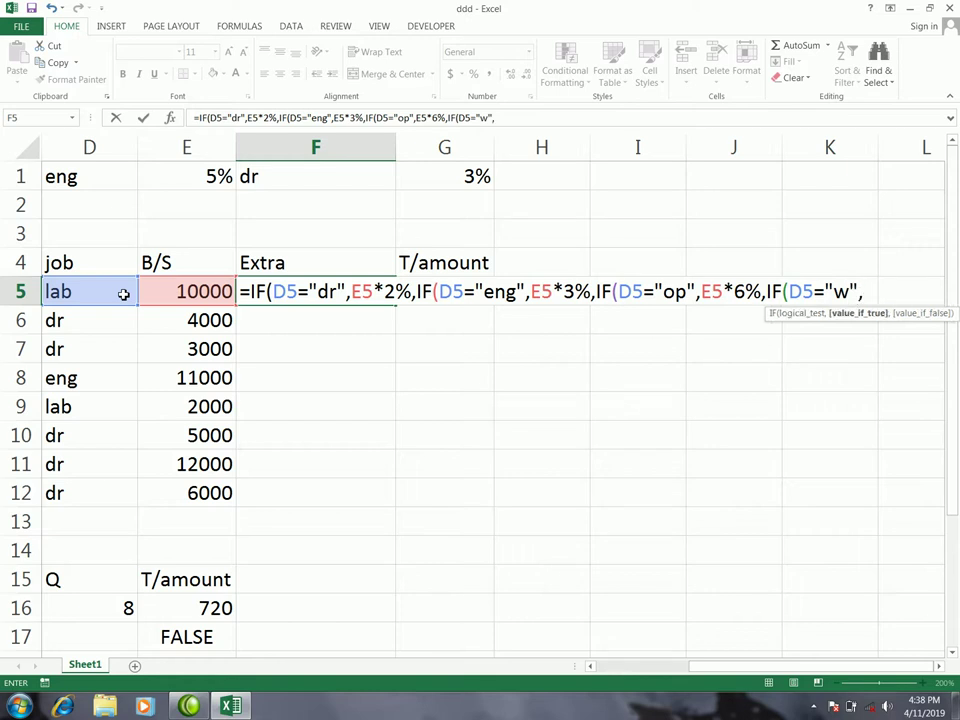
pyautogui.click(205, 291)
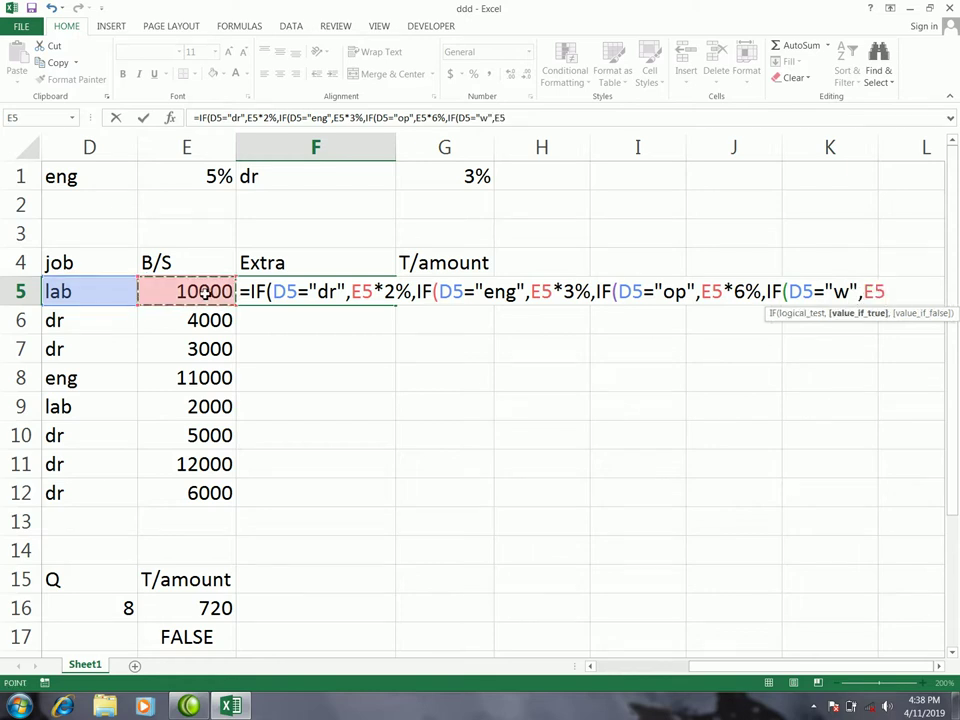
pyautogui.write('*')
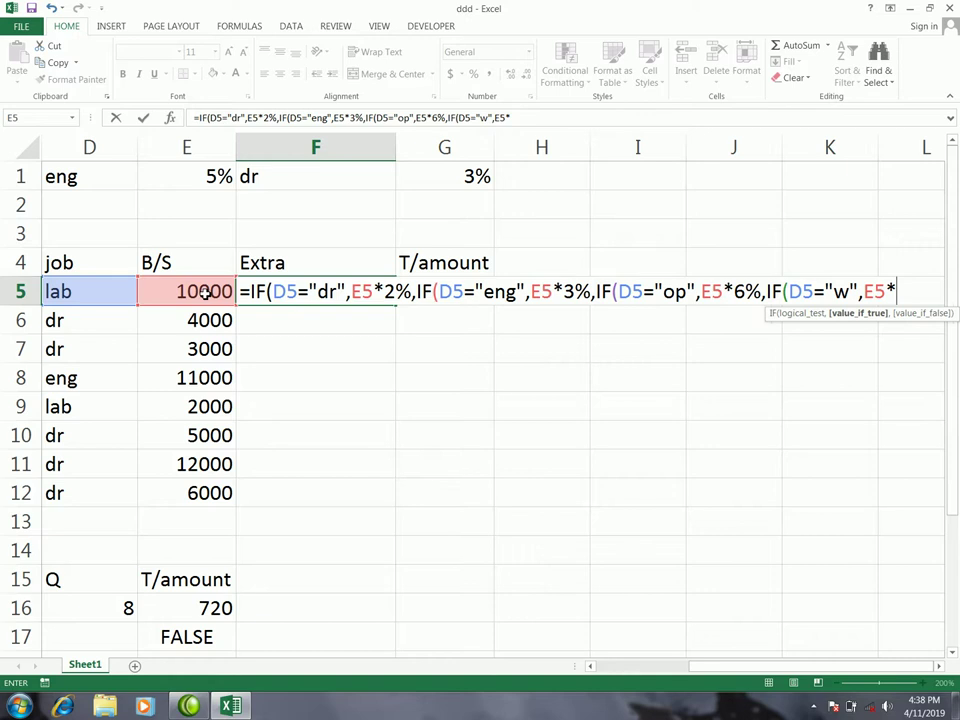
pyautogui.write('2')
pyautogui.write('%')
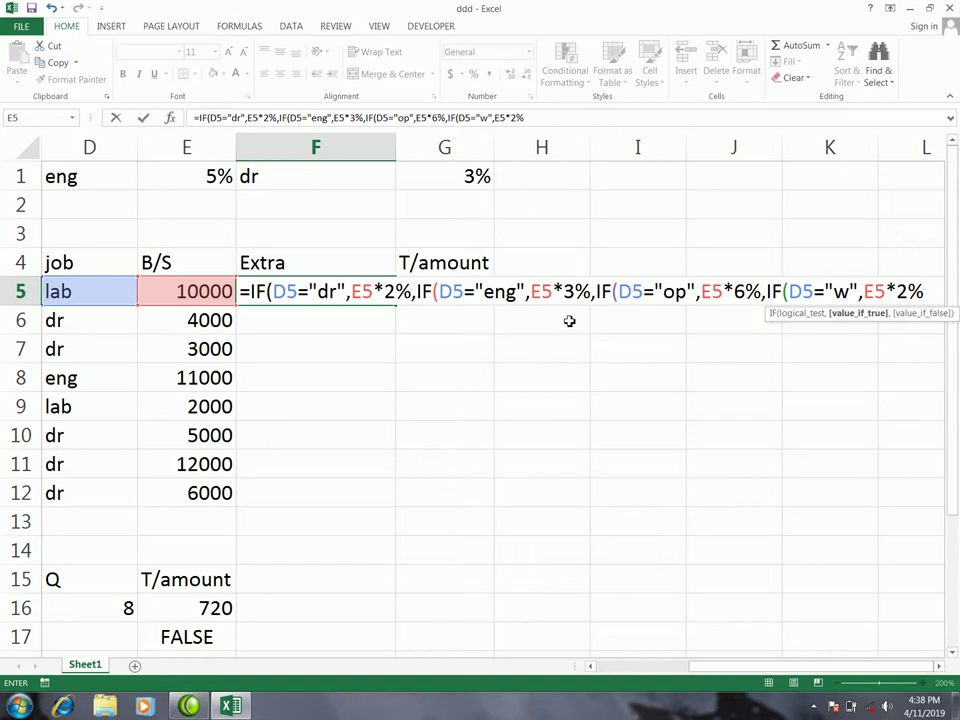
pyautogui.write('))))')
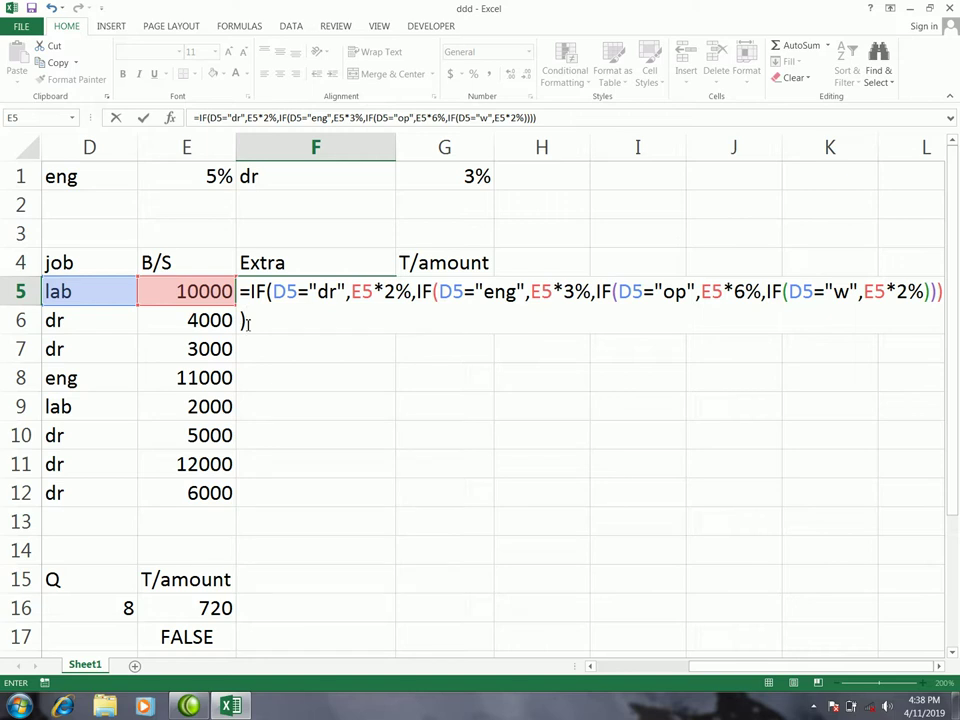
pyautogui.press('Return')
# Copy the nested IF formula from F5 down through F12.
pyautogui.click(591, 667)
pyautogui.click(591, 667)
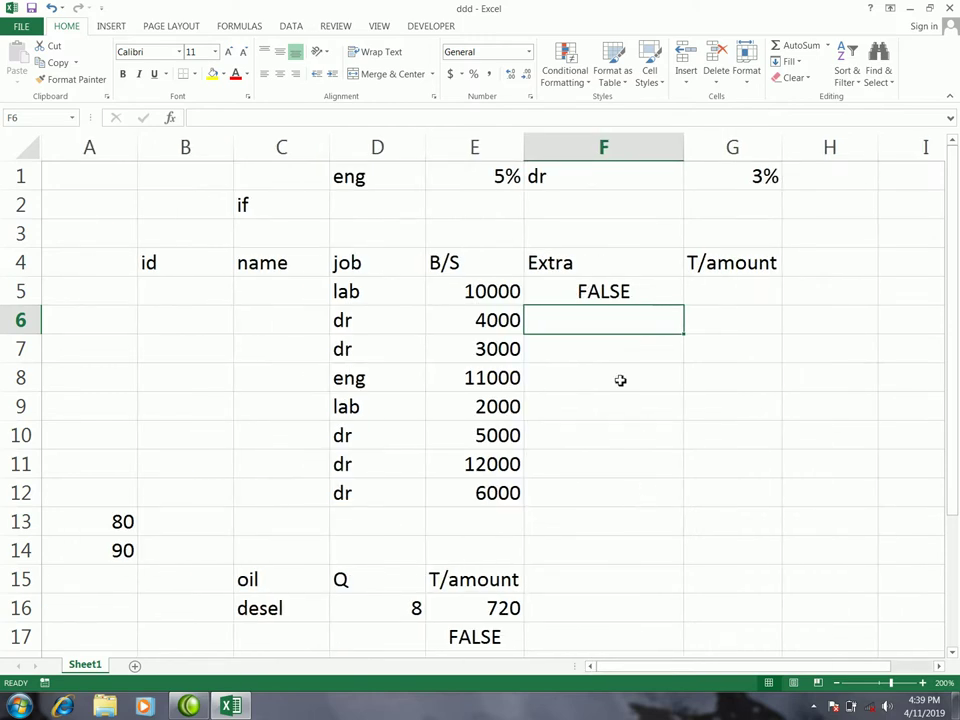
pyautogui.click(617, 291)
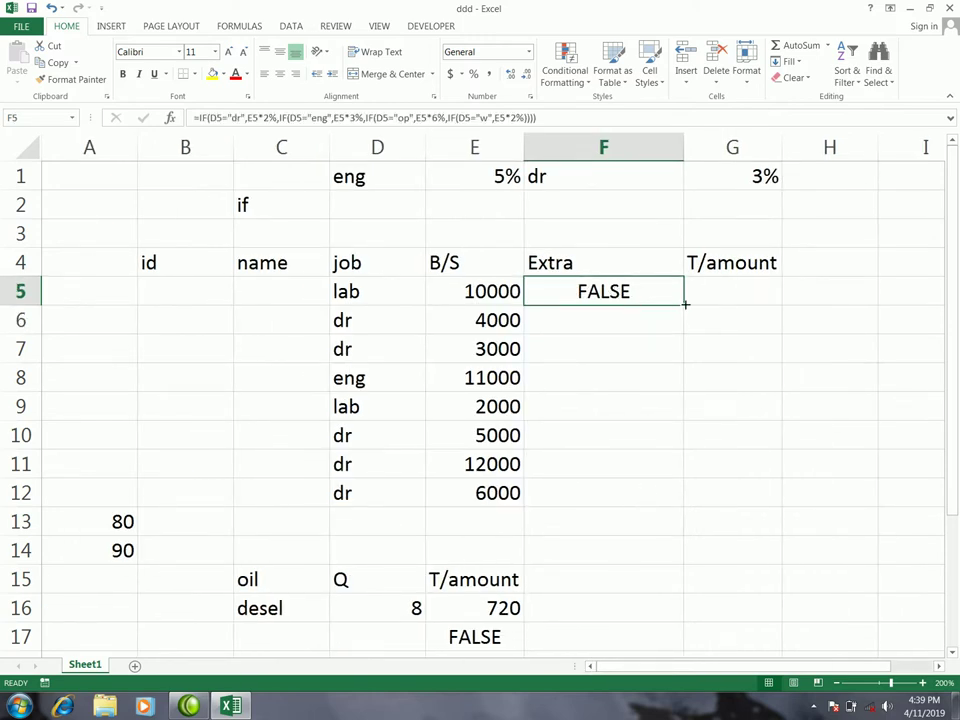
pyautogui.moveTo(685, 303)
pyautogui.mouseDown()
pyautogui.moveTo(690, 501)
pyautogui.moveTo(690, 488)
pyautogui.mouseUp()
pyautogui.click(640, 378)
# Review the job, salary and Extra values in rows 6–10 and the F9 formula.
pyautogui.moveTo(339, 321)
pyautogui.mouseDown()
pyautogui.moveTo(629, 326)
pyautogui.moveTo(602, 324)
pyautogui.mouseUp()
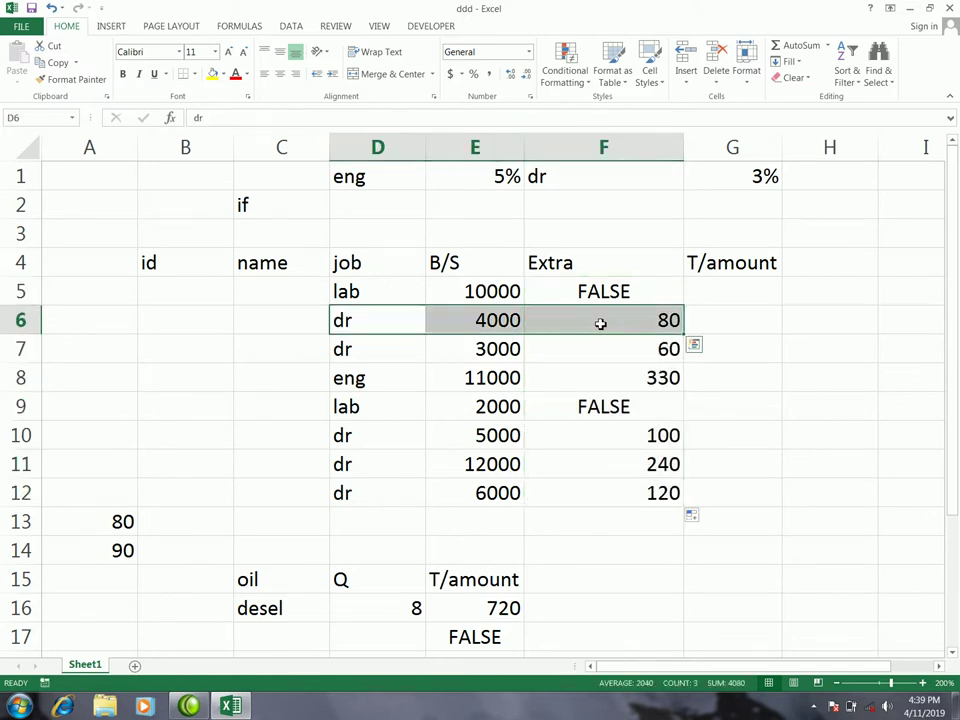
pyautogui.moveTo(395, 352); pyautogui.dragTo(634, 360)
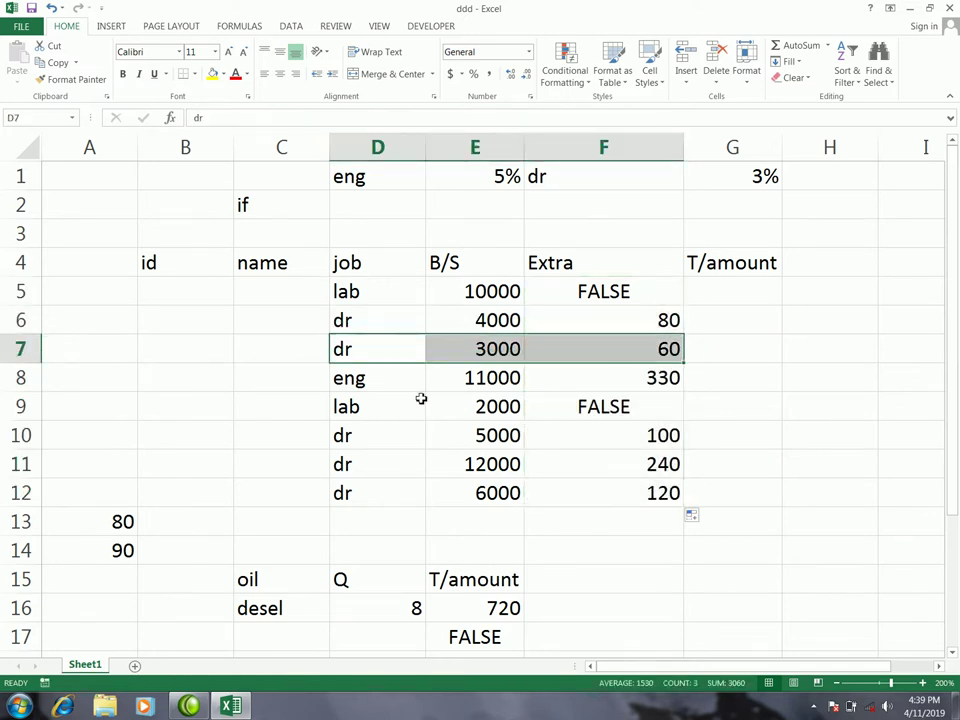
pyautogui.moveTo(363, 385); pyautogui.dragTo(619, 381)
pyautogui.moveTo(384, 437); pyautogui.dragTo(620, 436)
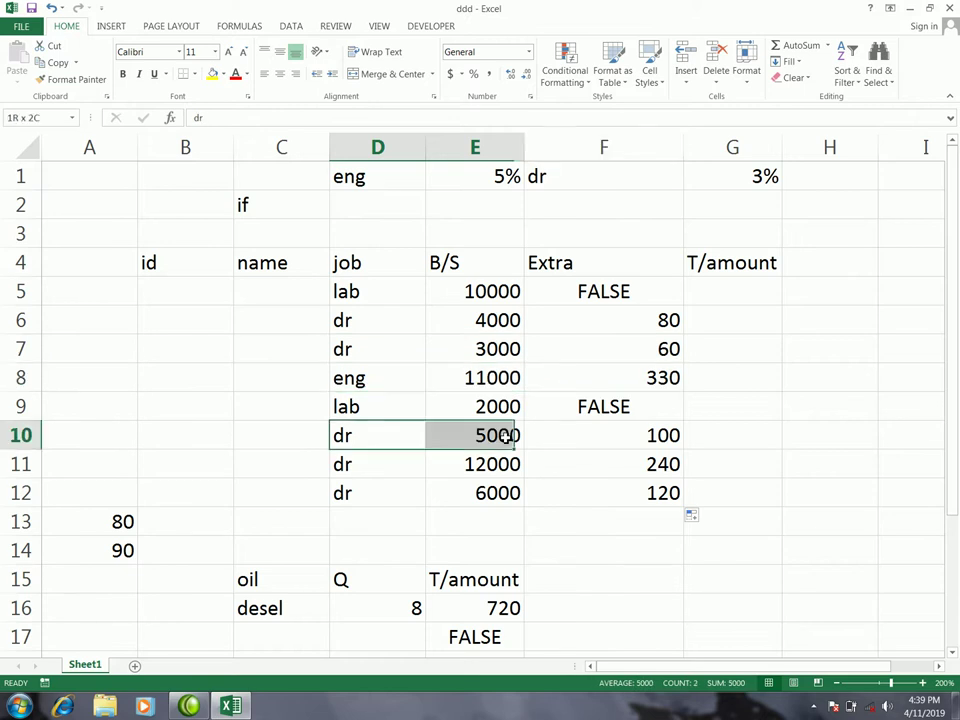
pyautogui.moveTo(388, 408); pyautogui.dragTo(617, 403)
pyautogui.click(440, 314)
pyautogui.click(593, 407)
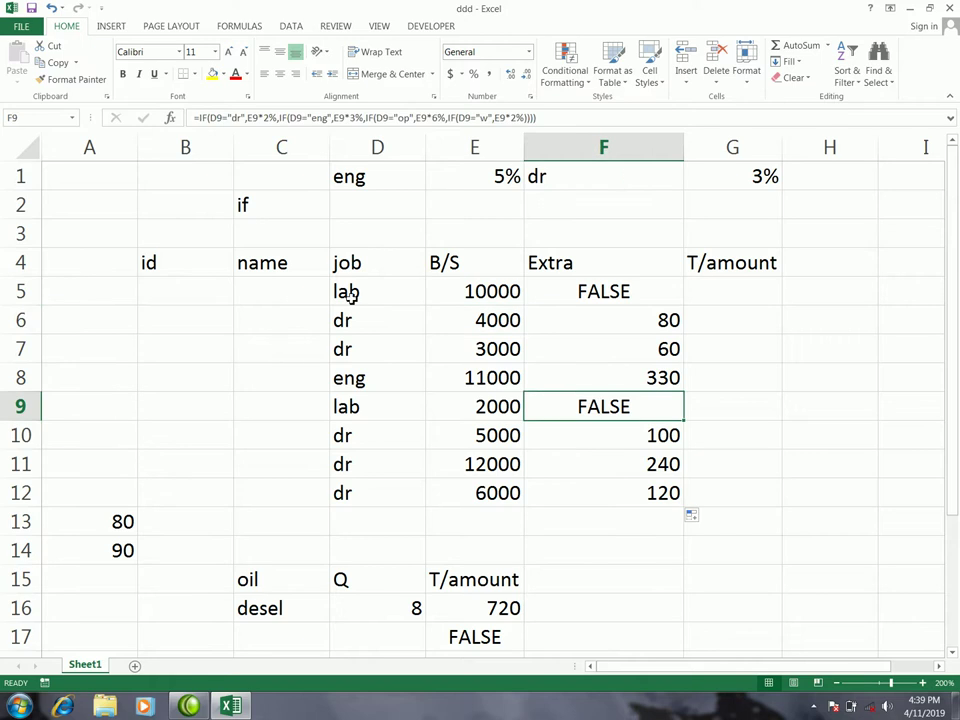
pyautogui.moveTo(347, 294); pyautogui.dragTo(347, 492)
pyautogui.click(386, 398)
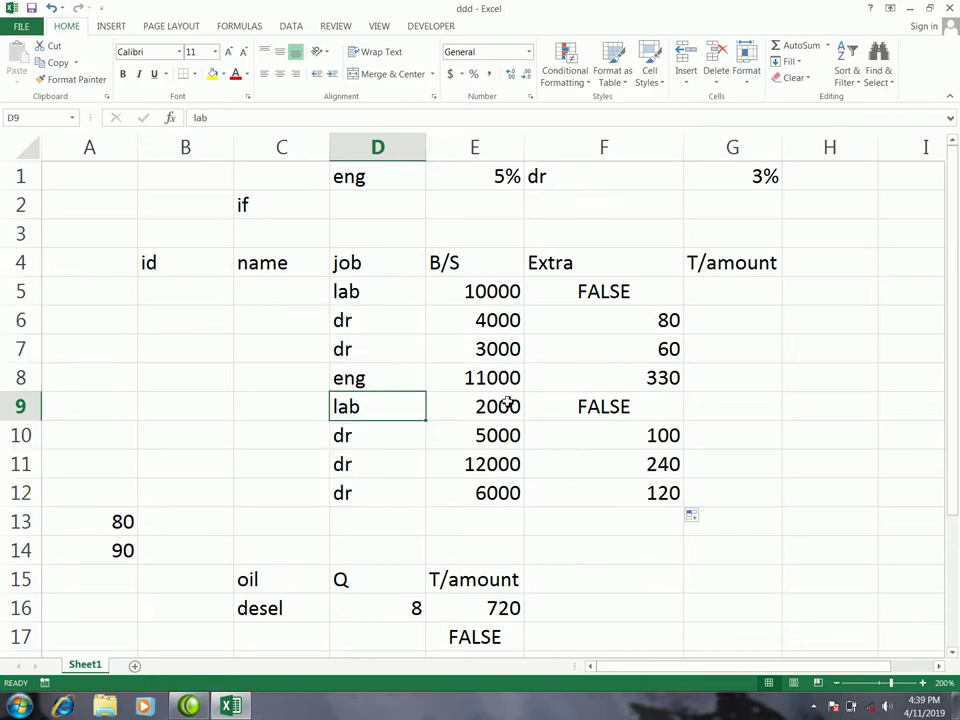
pyautogui.click(375, 355)
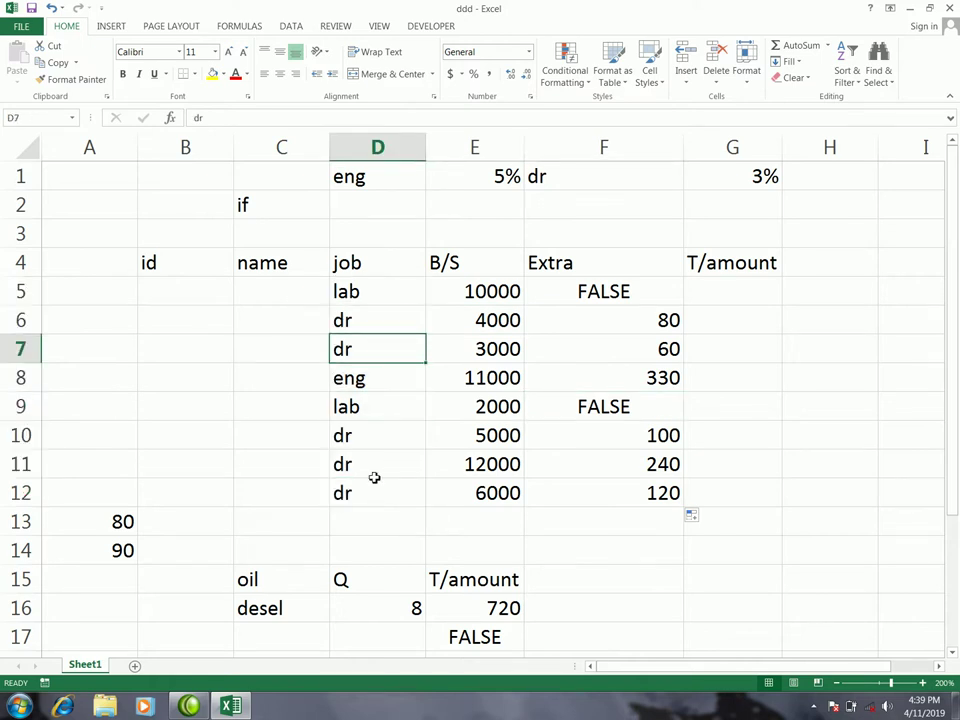
pyautogui.click(372, 381)
pyautogui.click(406, 408)
# Change D6's job to op and check the recalculated Extra in F6.
pyautogui.click(369, 326)
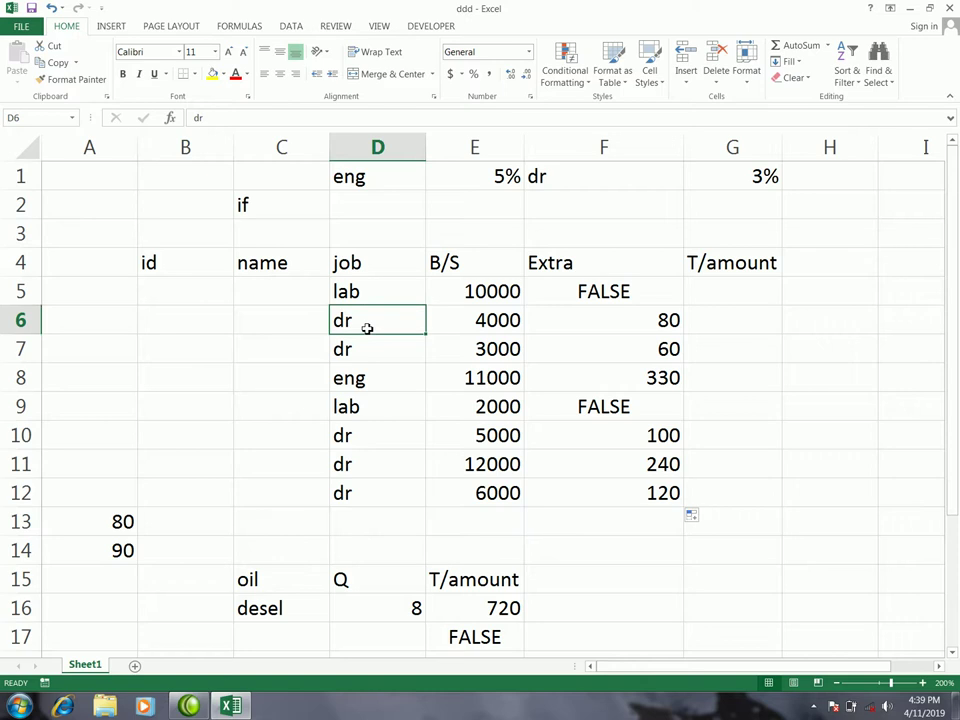
pyautogui.write('o')
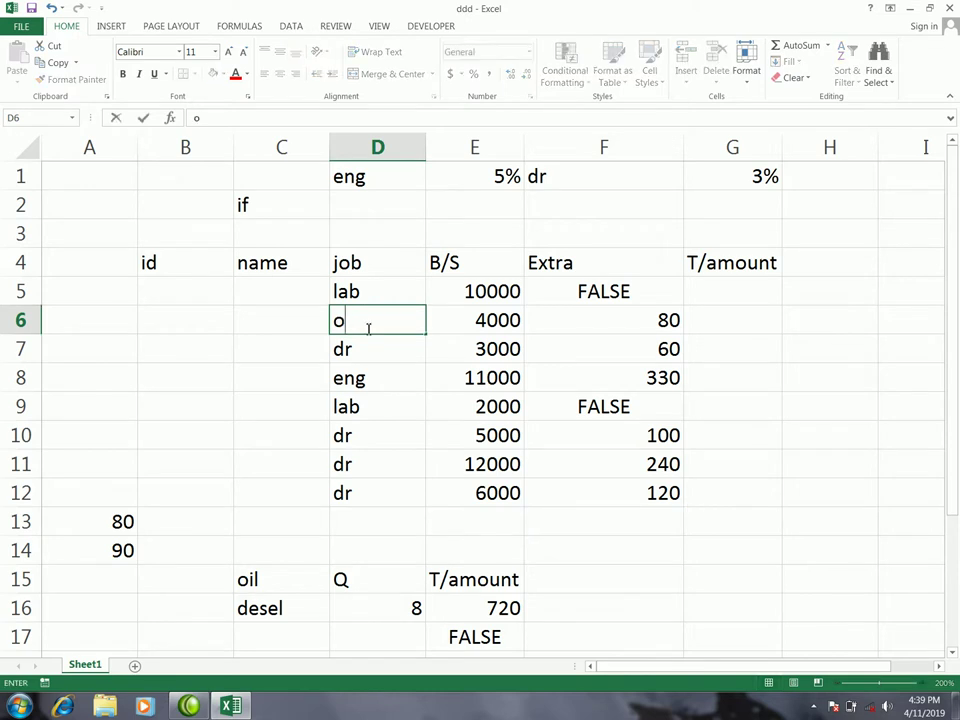
pyautogui.write('p')
pyautogui.press('Left')
pyautogui.press('Left')
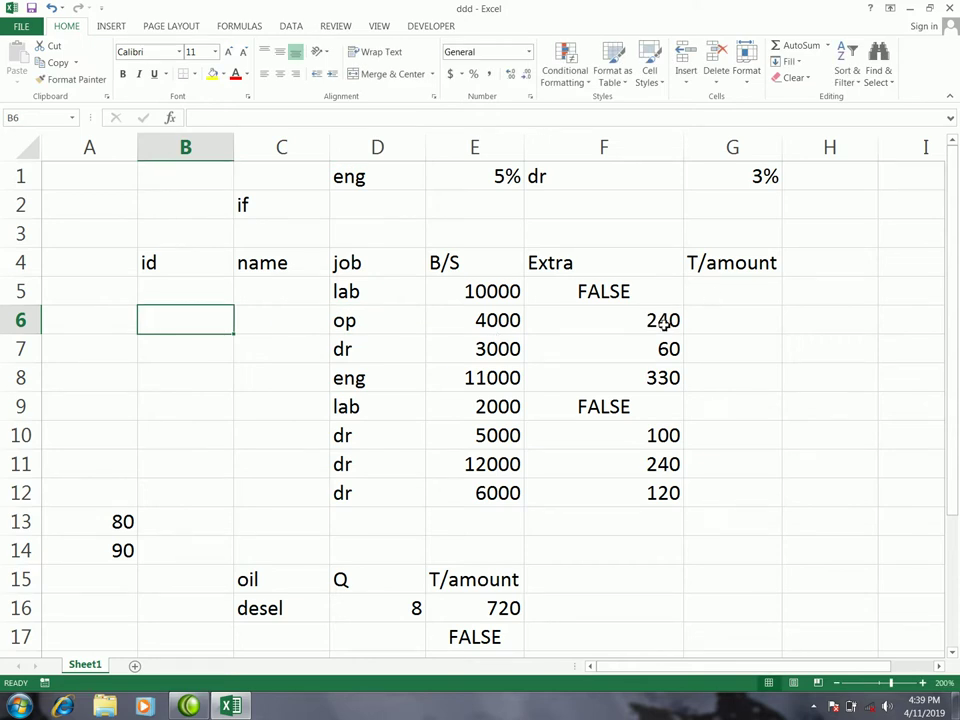
pyautogui.click(621, 325)
pyautogui.click(516, 319)
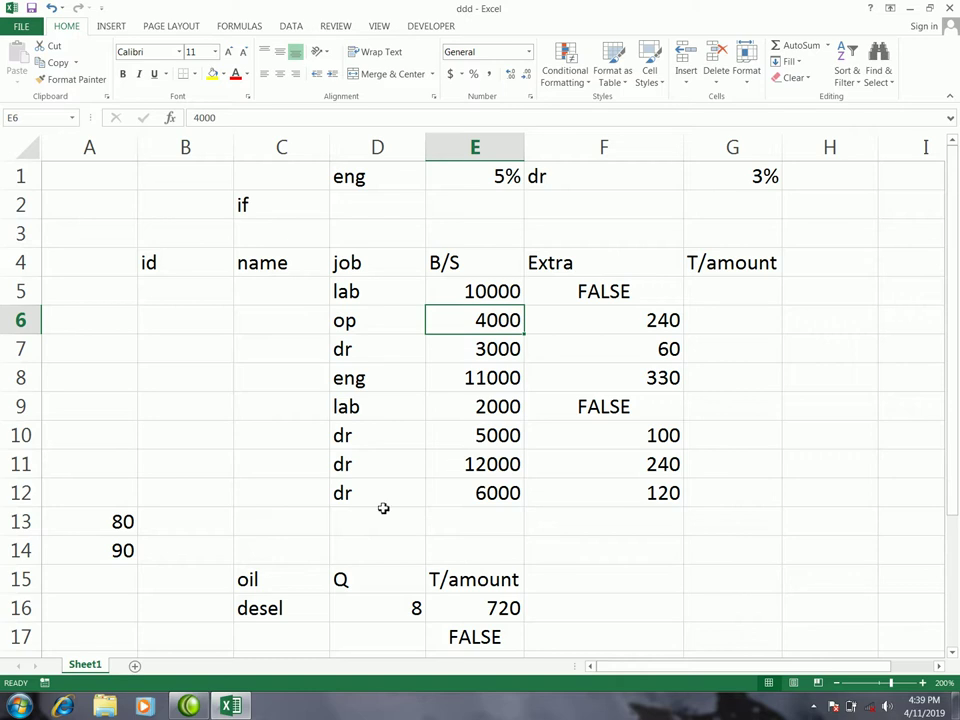
# Change D9's job to w so its Extra becomes 40.
pyautogui.click(368, 406)
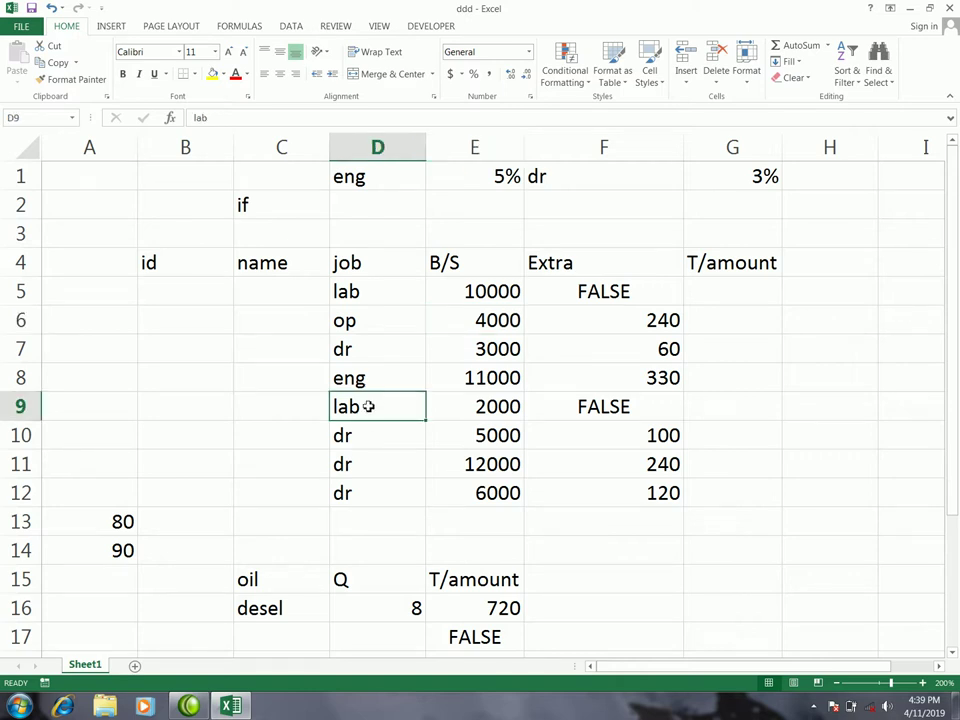
pyautogui.write('w')
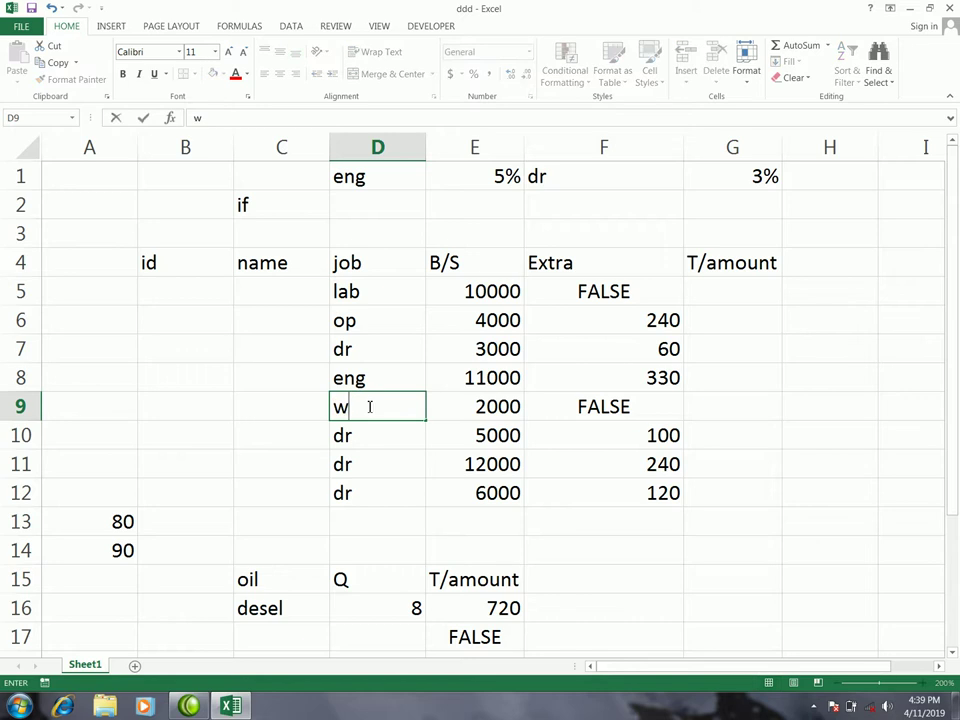
pyautogui.click(211, 343)
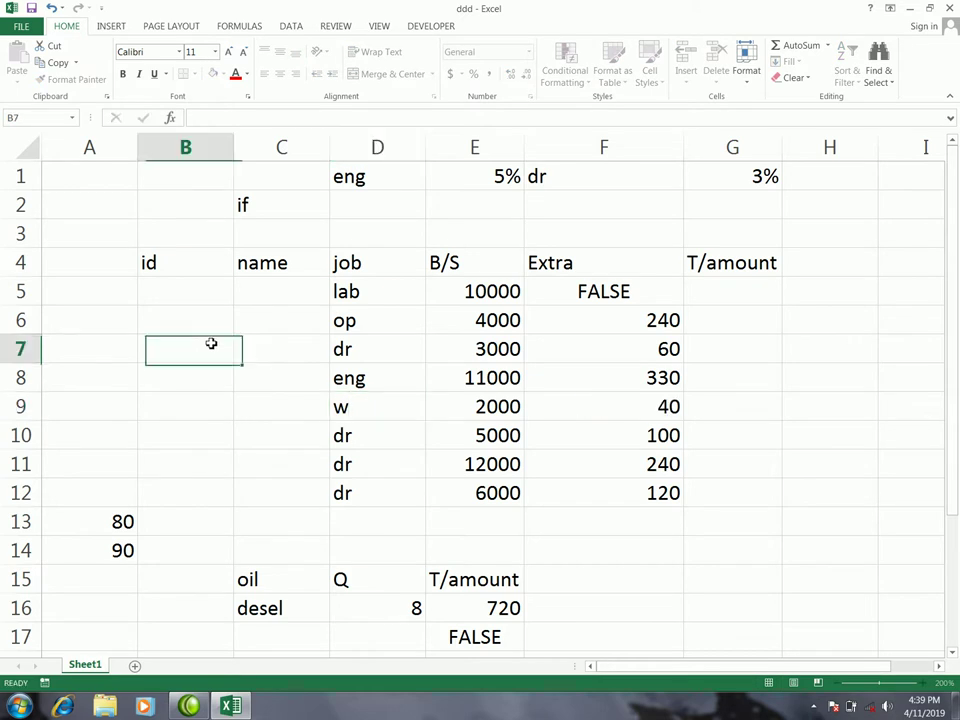
# Change D6's job to lab so F6 shows FALSE, then inspect its IF formula.
pyautogui.moveTo(614, 325); pyautogui.dragTo(632, 493)
pyautogui.moveTo(339, 285); pyautogui.dragTo(367, 490)
pyautogui.click(363, 328)
pyautogui.write('lab')
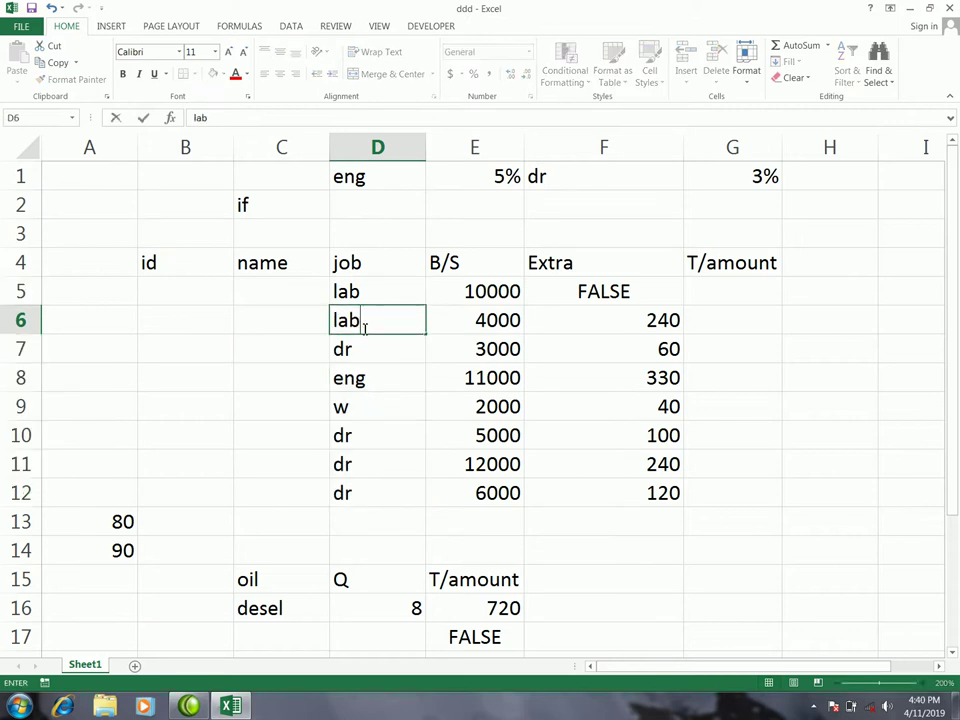
pyautogui.click(830, 377)
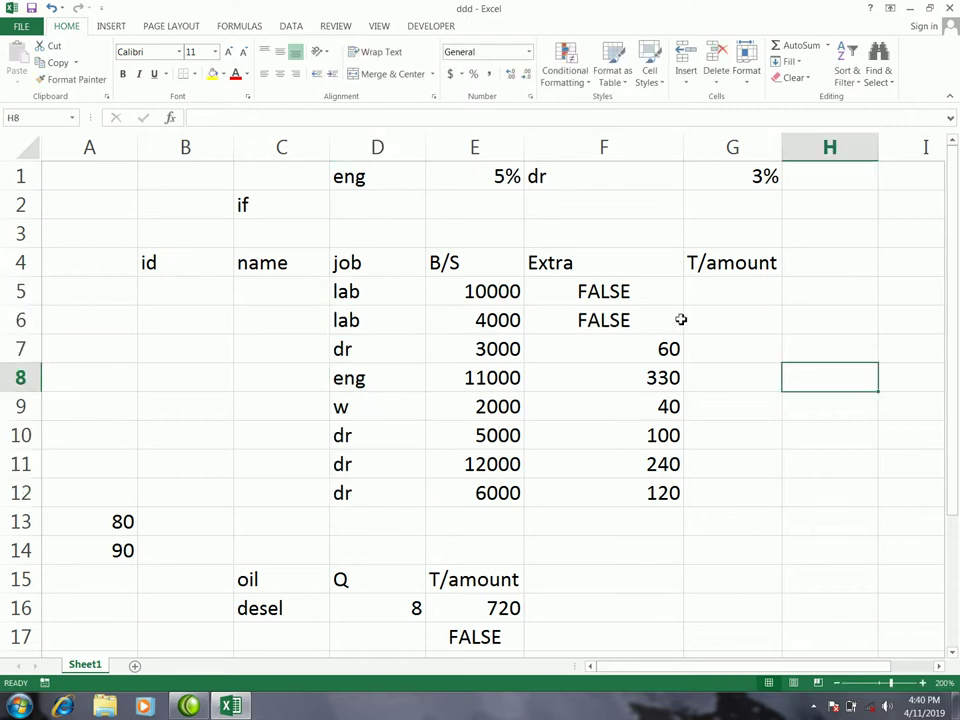
pyautogui.click(628, 320)
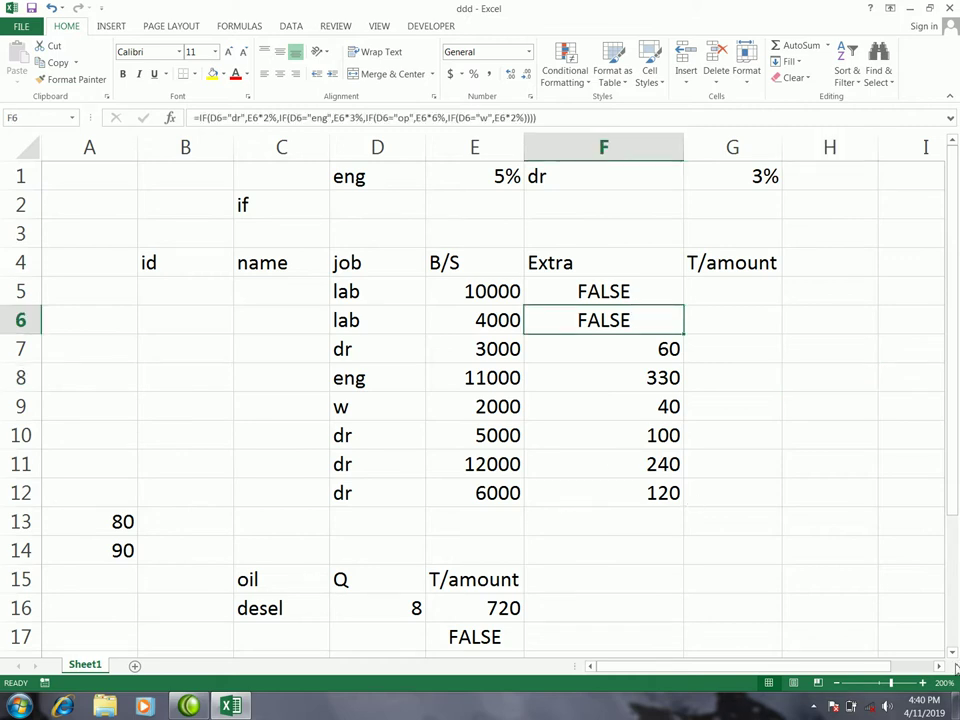
# Scroll down and clear the T/amount results in E16:E23.
pyautogui.click(953, 655)
pyautogui.scroll(-2, 953, 655)
pyautogui.scroll(-1, 345, 290)
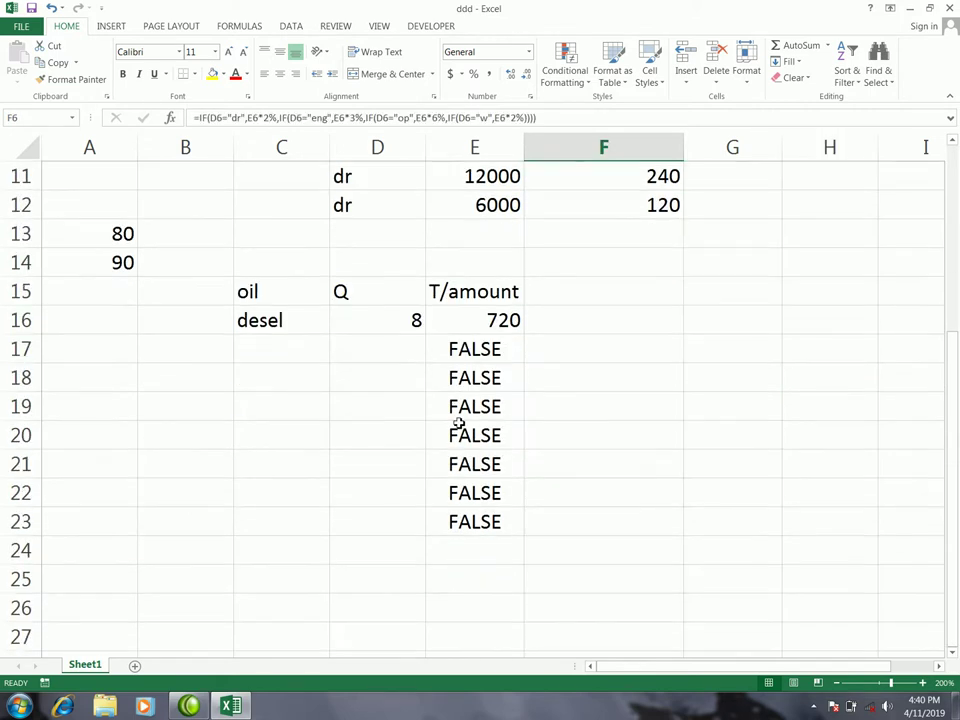
pyautogui.moveTo(480, 323); pyautogui.dragTo(497, 526)
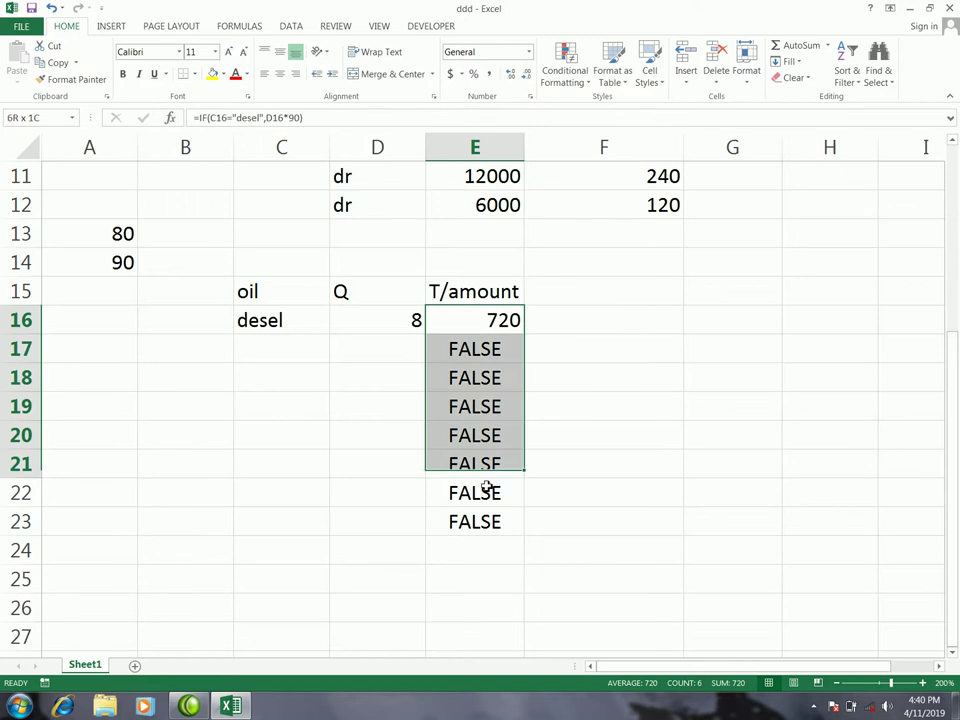
pyautogui.press('Delete')
# Clear the quantity 8 from D16 and desel from C16.
pyautogui.click(410, 330)
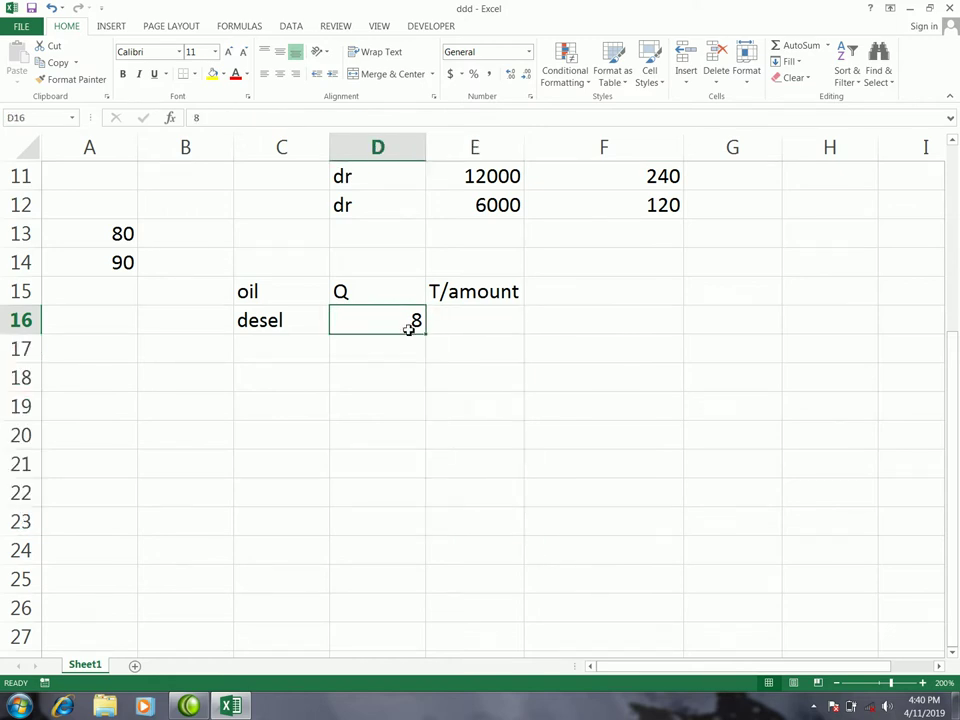
pyautogui.press('Delete')
pyautogui.click(247, 322)
pyautogui.press('Delete')
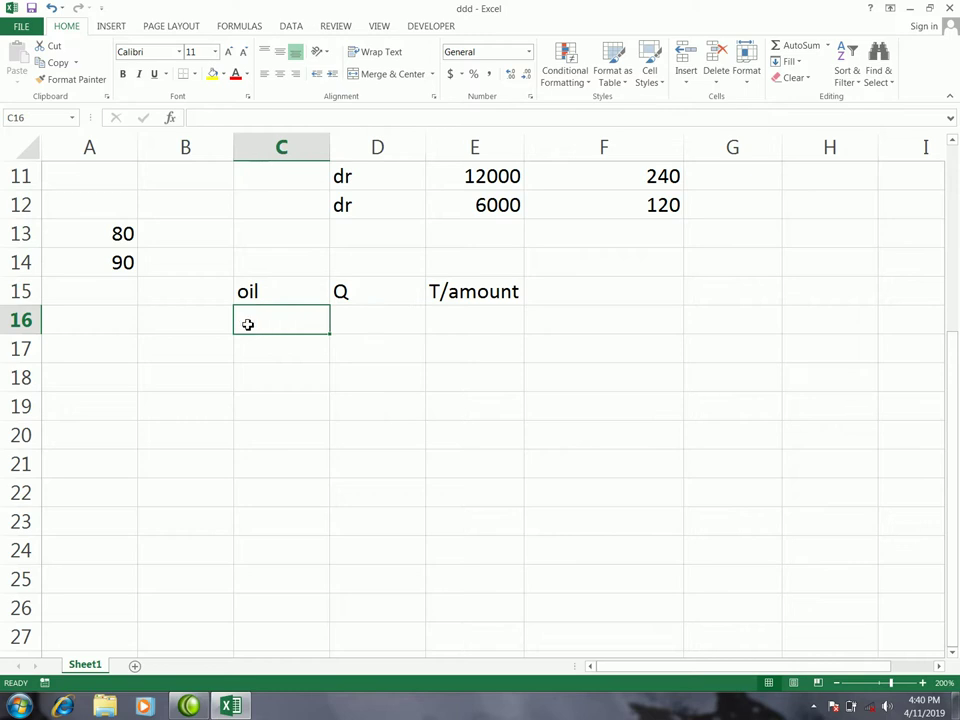
pyautogui.click(376, 326)
pyautogui.click(446, 324)
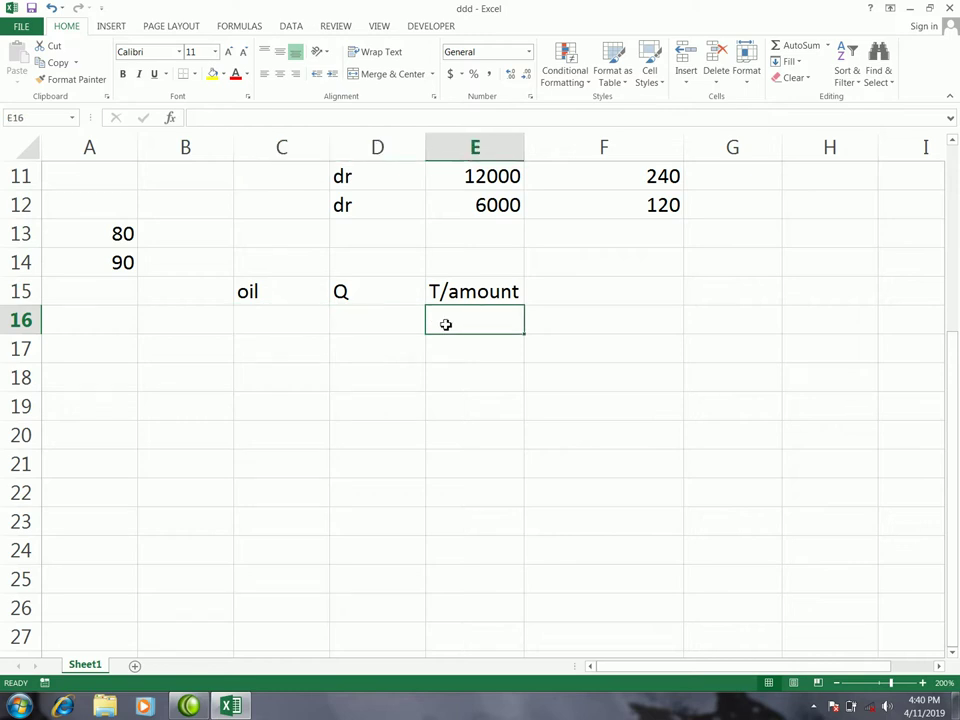
# Enter desel in C16 and quantity 6 in D16.
pyautogui.click(289, 321)
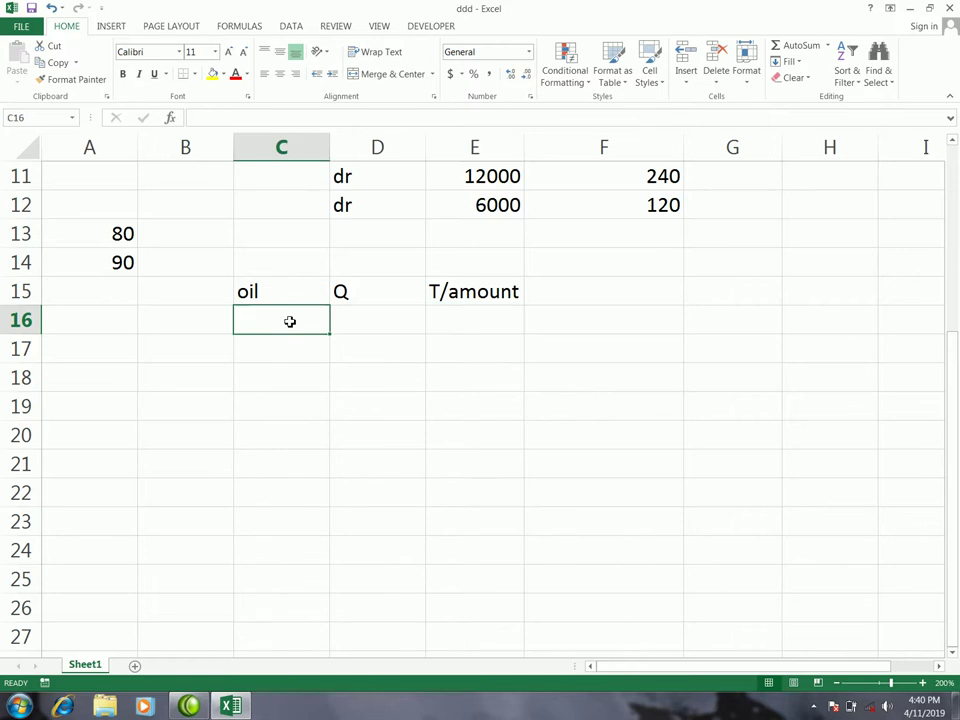
pyautogui.write('desel')
pyautogui.press('Return')
pyautogui.click(360, 323)
pyautogui.write('6')
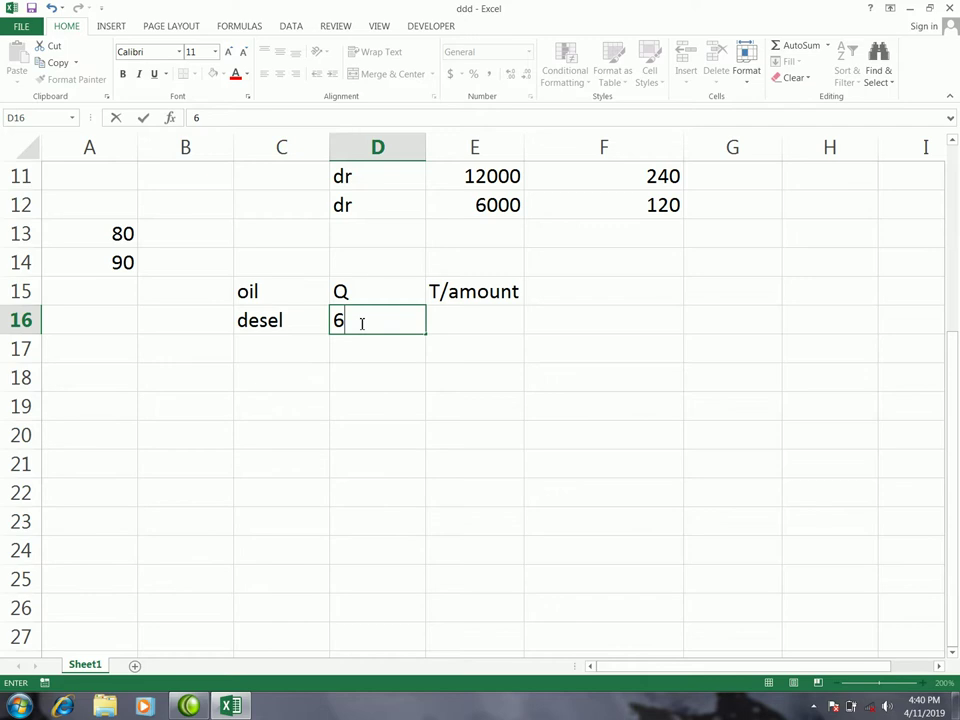
pyautogui.click(260, 399)
# Check the rates 80 and 90 in A13:A14, then clear desel and 6 from C16:D16.
pyautogui.click(476, 323)
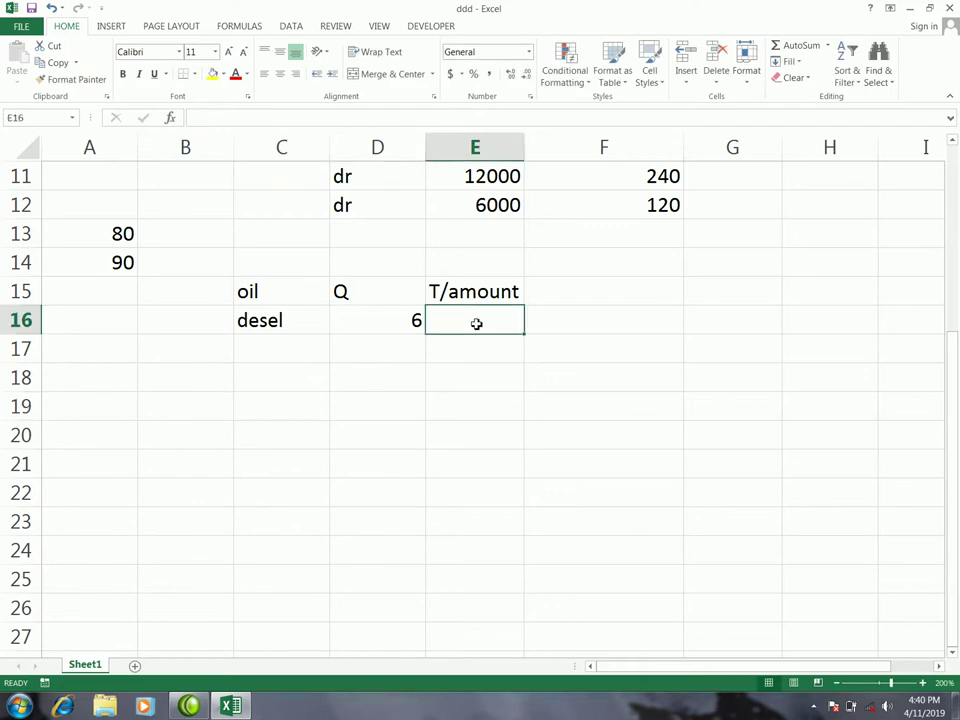
pyautogui.click(372, 320)
pyautogui.click(124, 227)
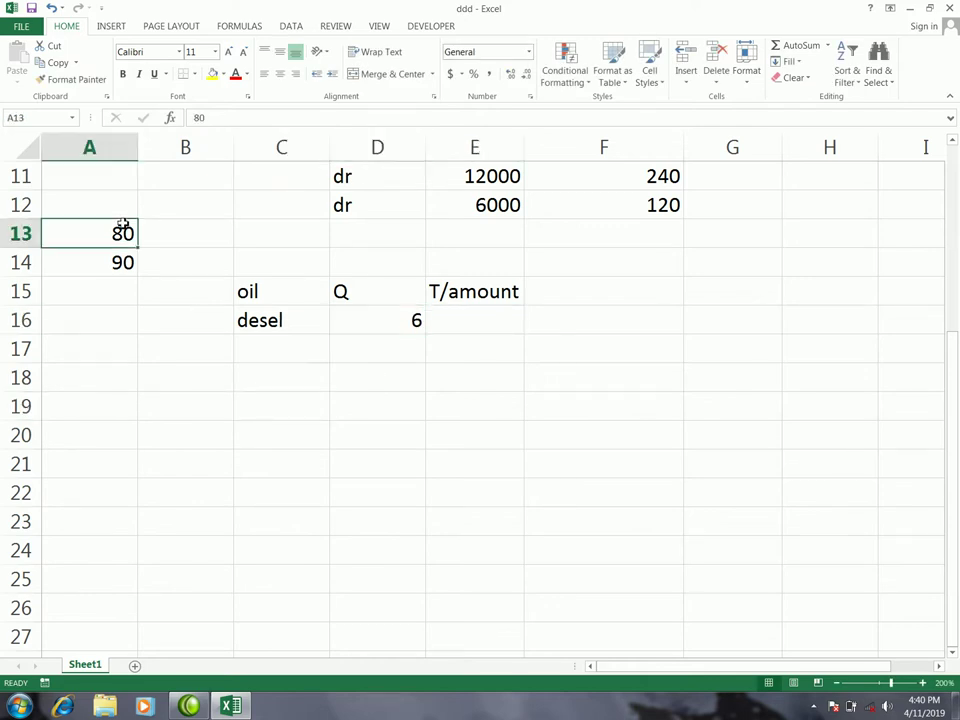
pyautogui.click(124, 264)
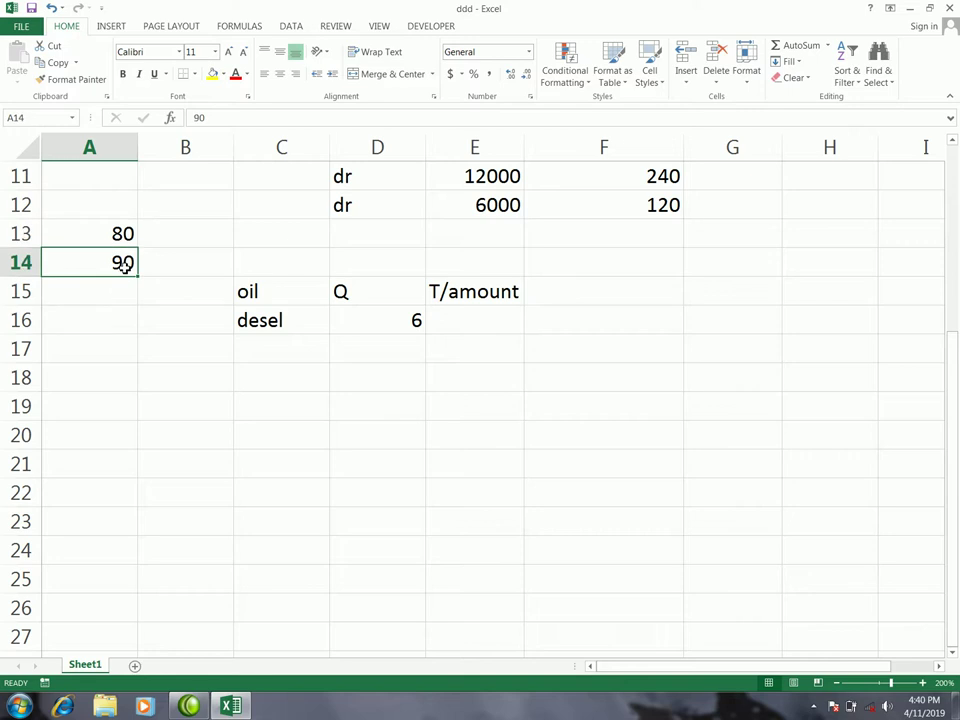
pyautogui.click(441, 325)
pyautogui.click(343, 328)
pyautogui.moveTo(343, 328); pyautogui.dragTo(306, 327)
pyautogui.press('Delete')
# Begin an =IF formula in E16.
pyautogui.click(306, 327)
pyautogui.click(478, 328)
pyautogui.click(323, 321)
pyautogui.click(480, 326)
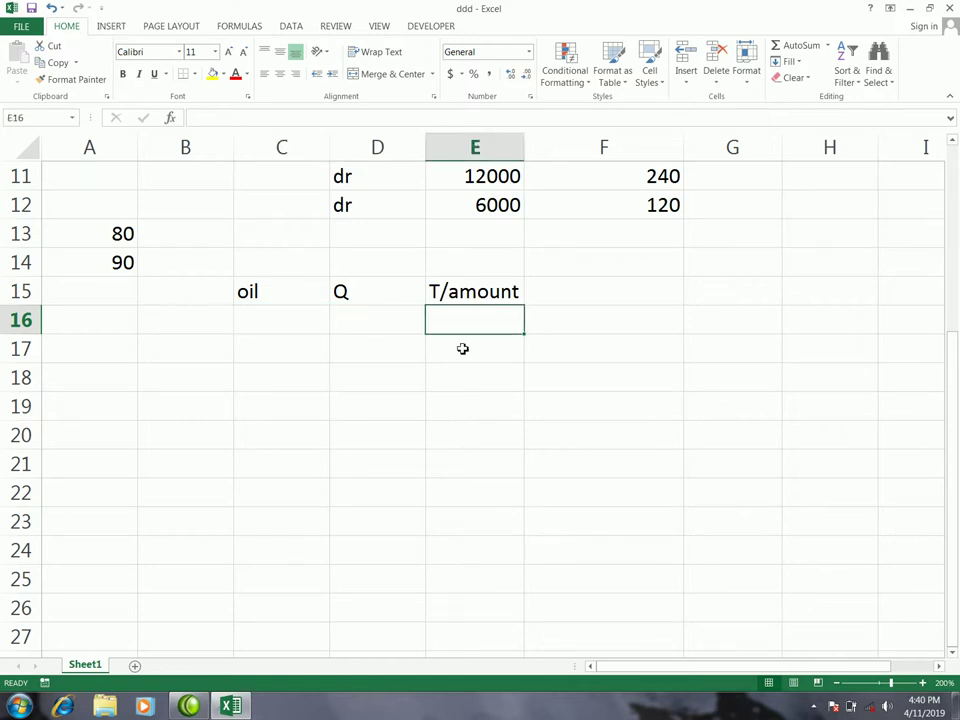
pyautogui.write('=if')
# Complete E16 as =IF(C16="desel",D16*90,IF(C16="petrol",D16*80)).
pyautogui.press('Tab')
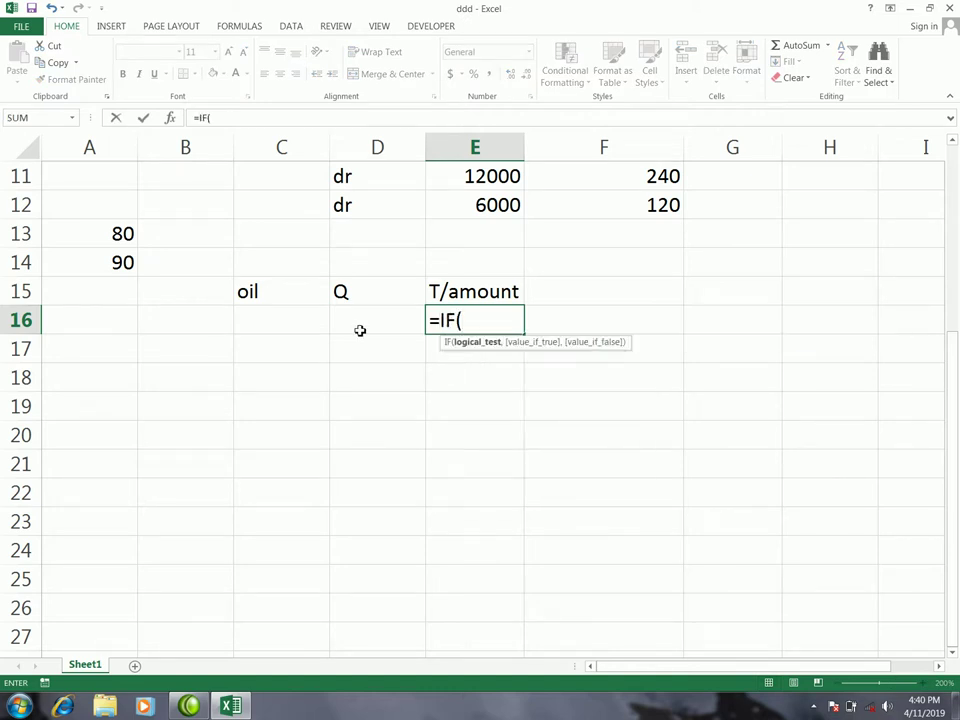
pyautogui.click(306, 324)
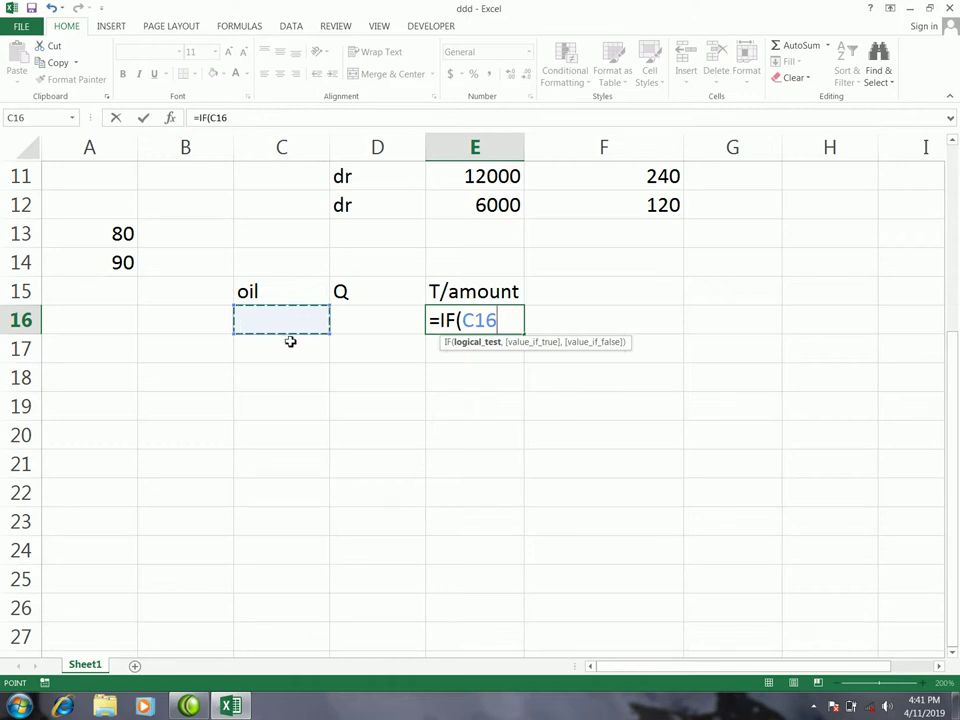
pyautogui.write('="')
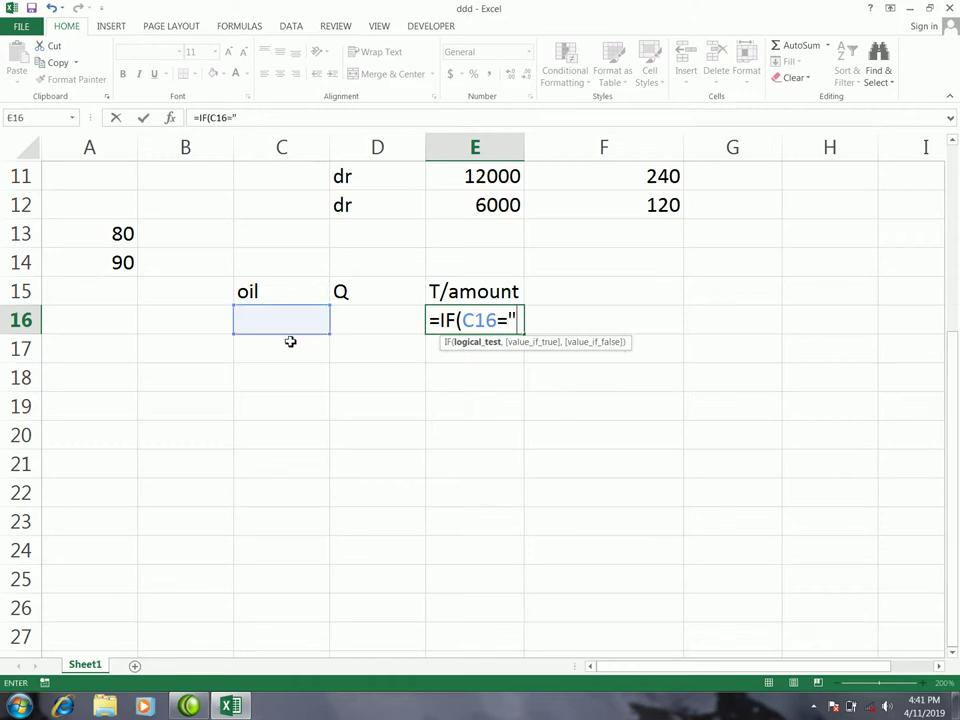
pyautogui.write('desel",')
pyautogui.click(362, 327)
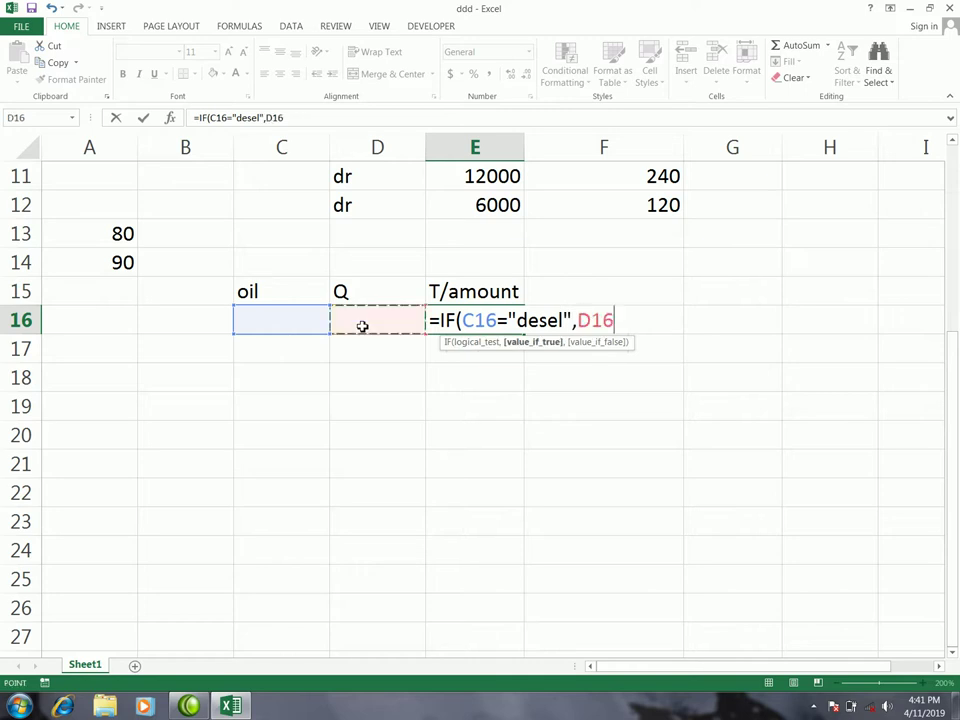
pyautogui.write('*')
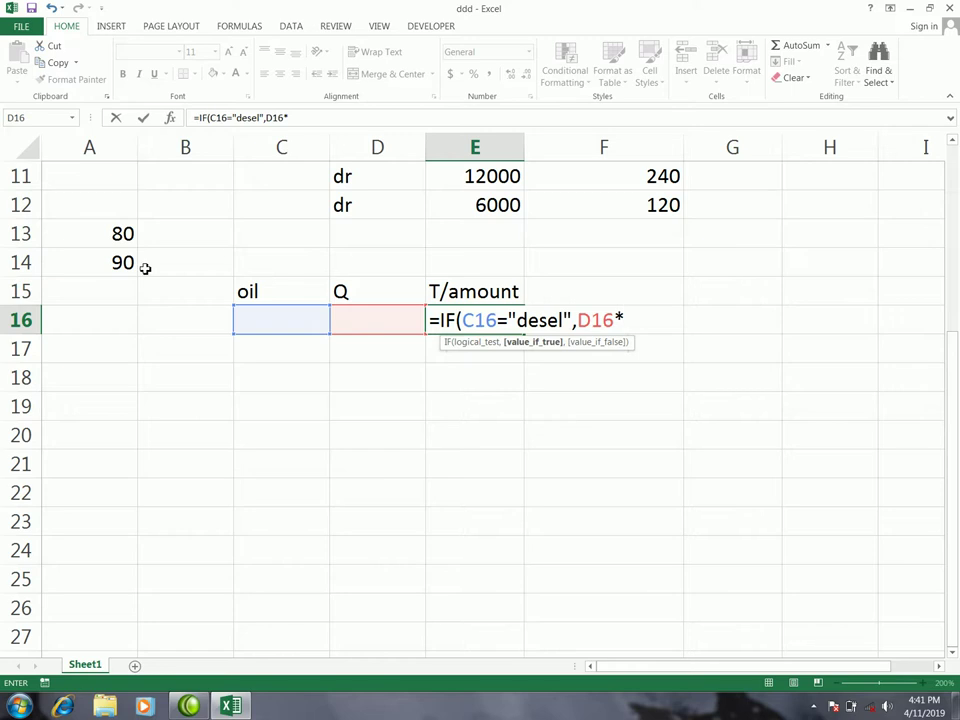
pyautogui.write('90,')
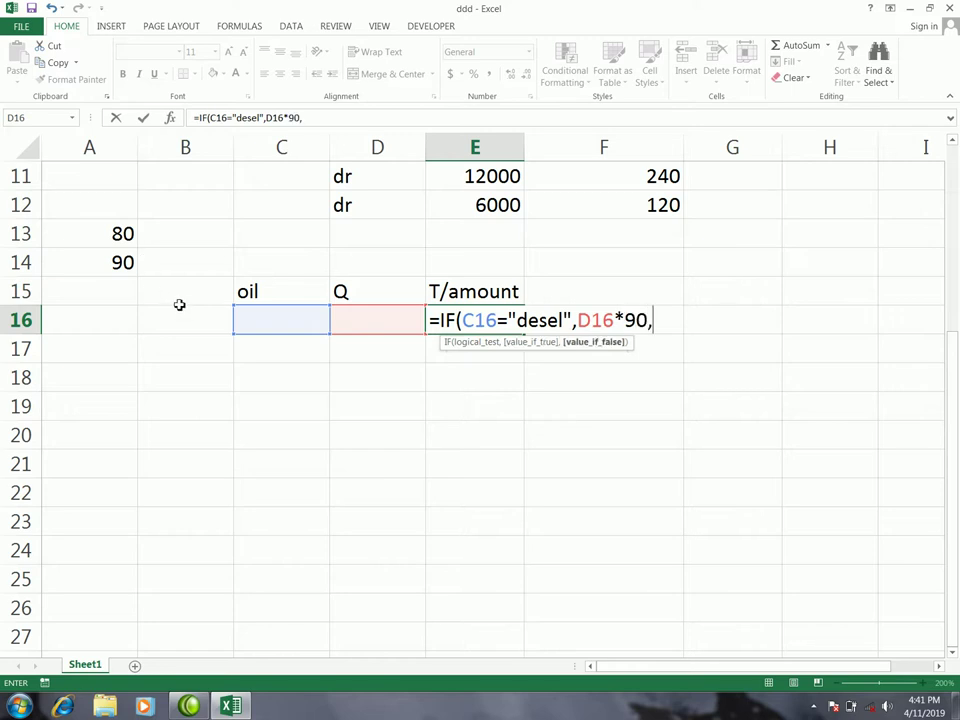
pyautogui.write('if')
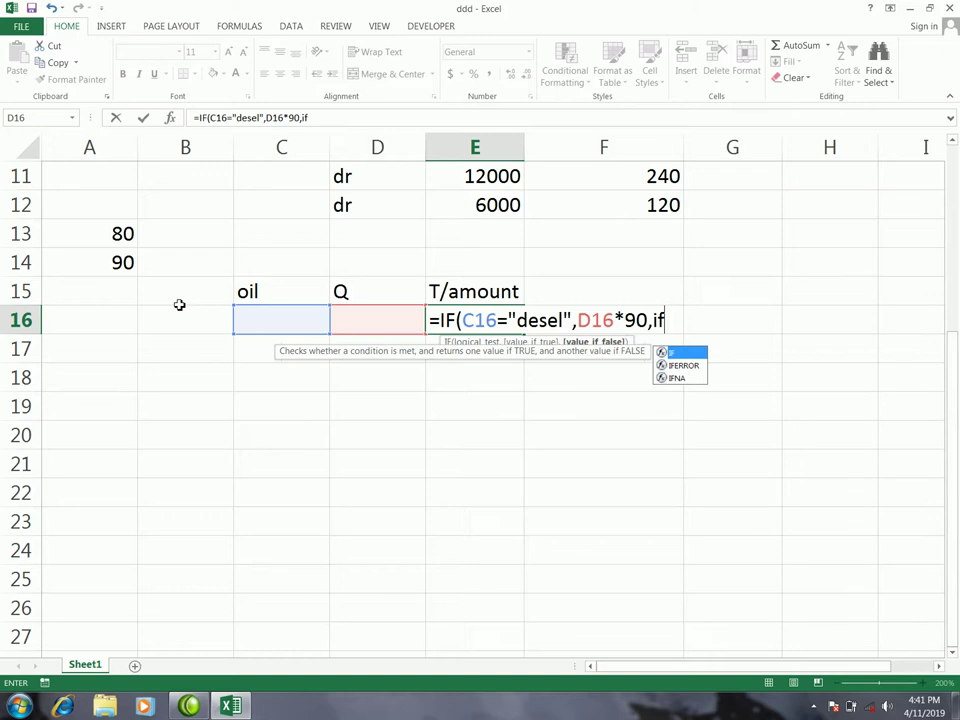
pyautogui.press('Tab')
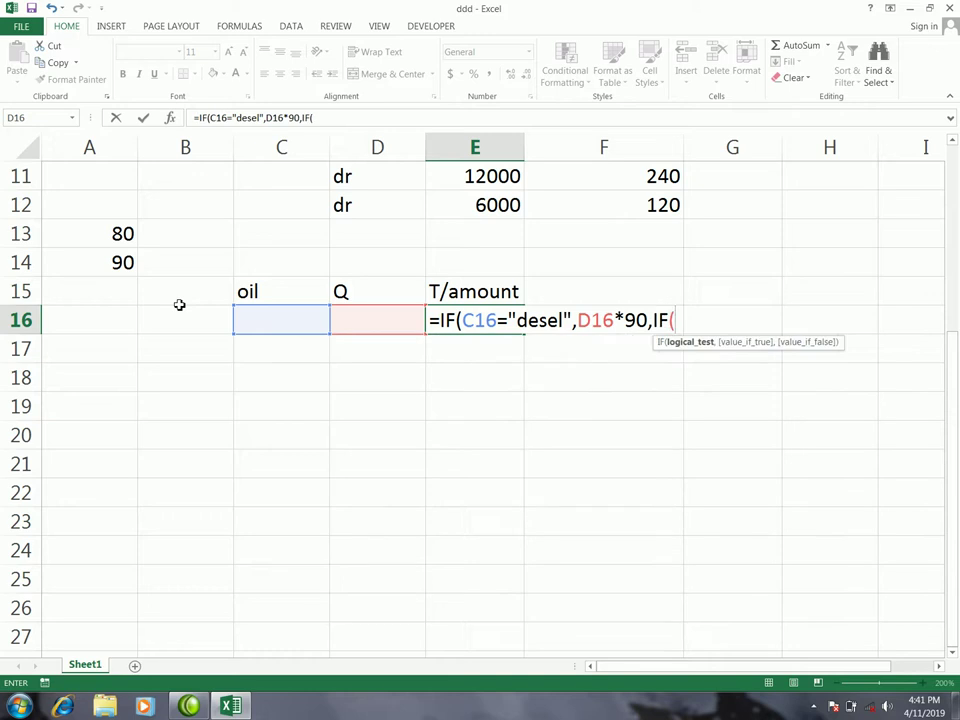
pyautogui.click(266, 319)
pyautogui.write('="')
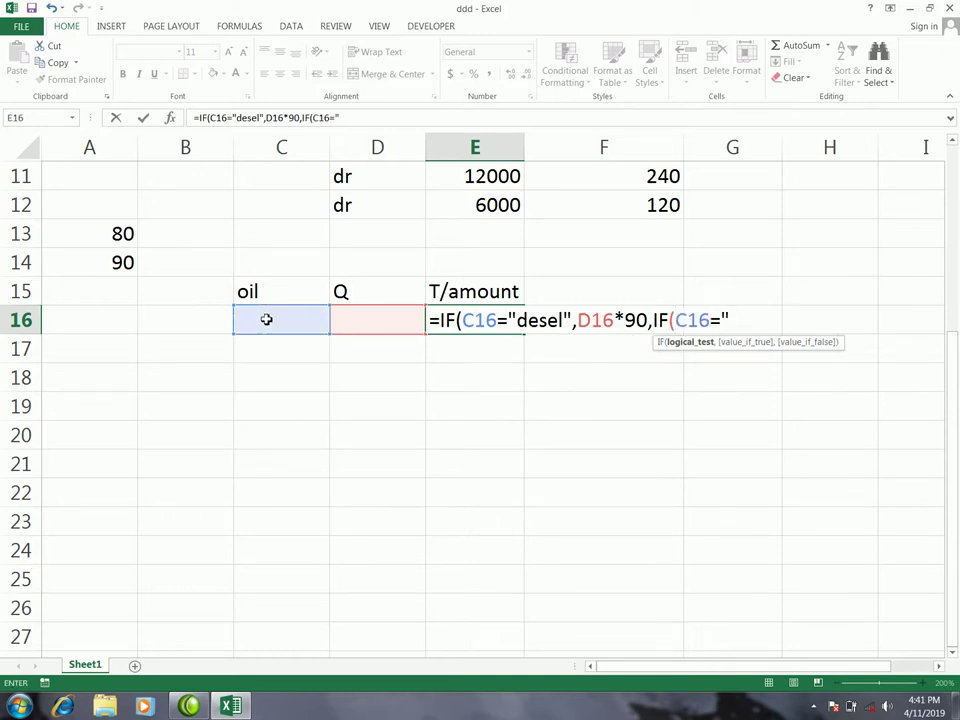
pyautogui.write('petrol')
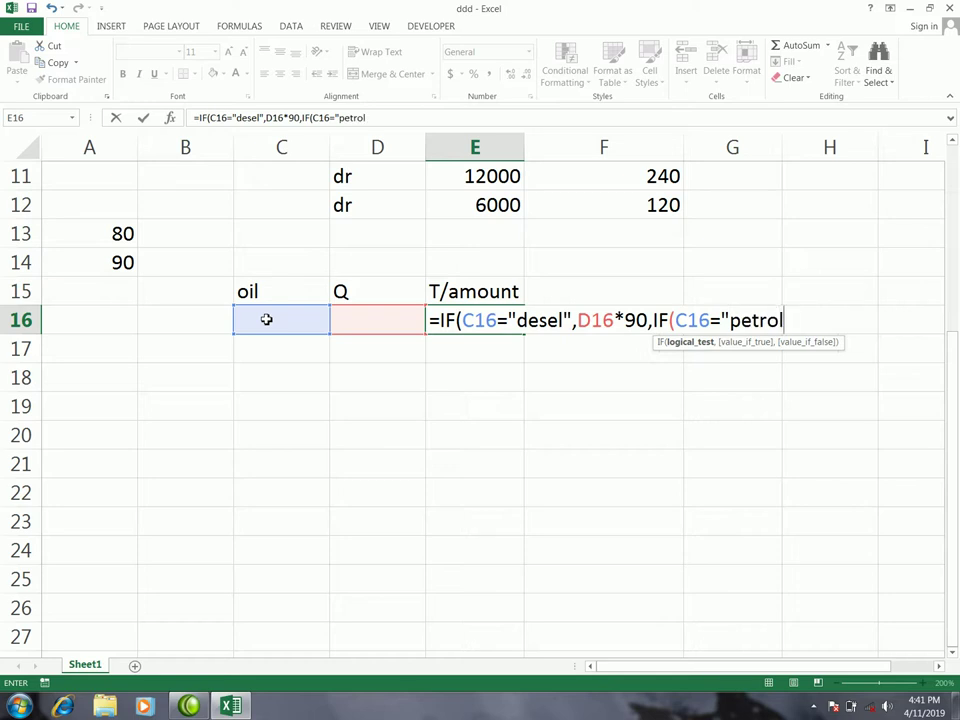
pyautogui.write('"')
pyautogui.write(',')
pyautogui.click(356, 323)
pyautogui.write('*80')
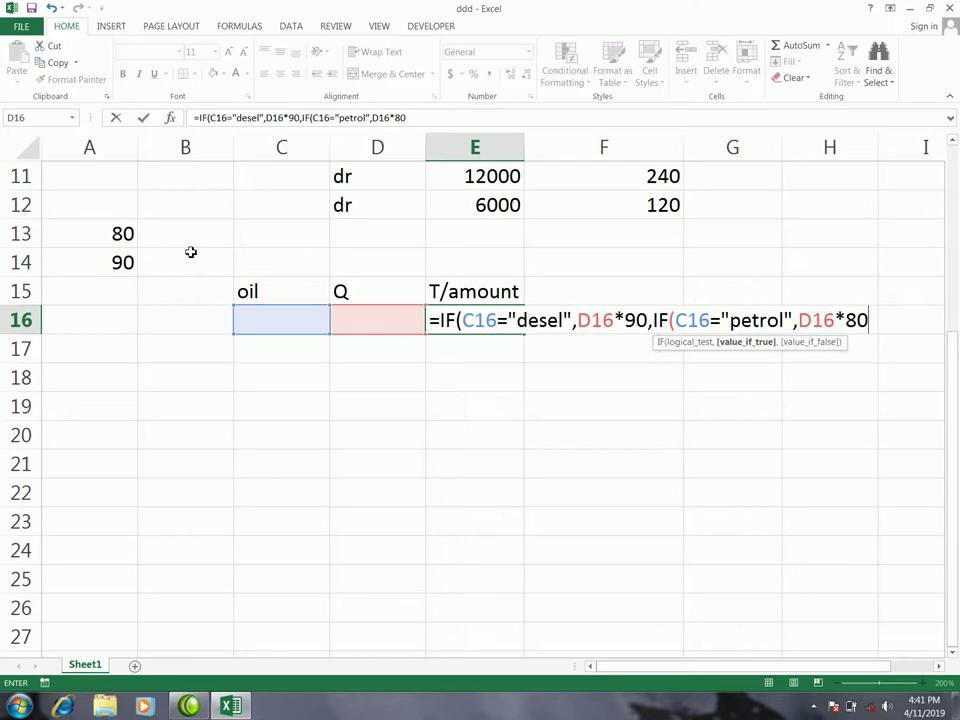
pyautogui.write(')')
pyautogui.write(')')
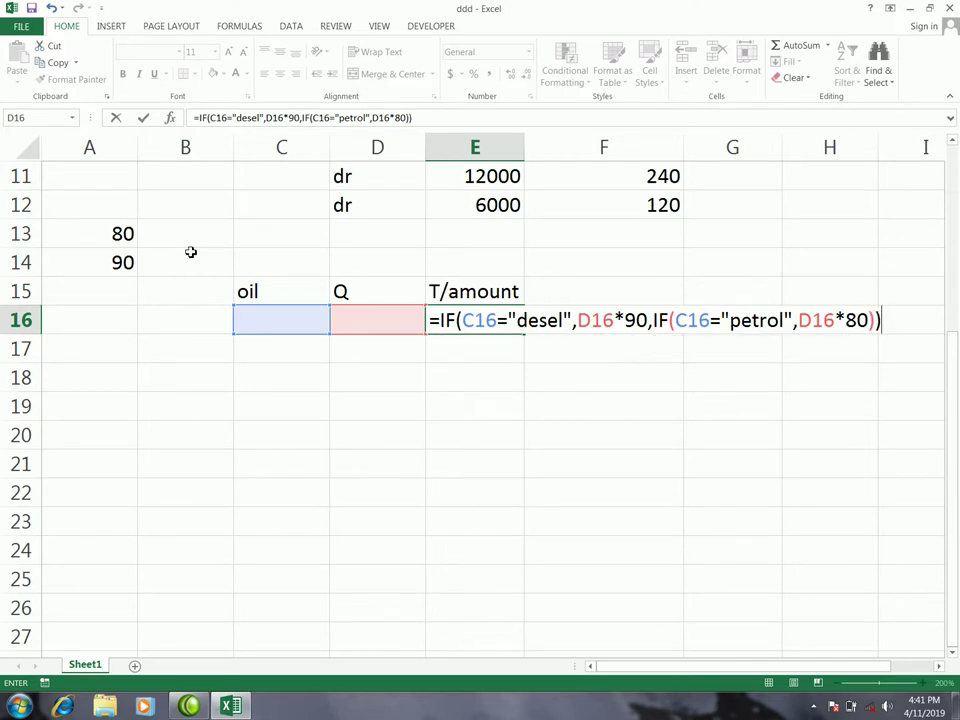
pyautogui.press('Return')
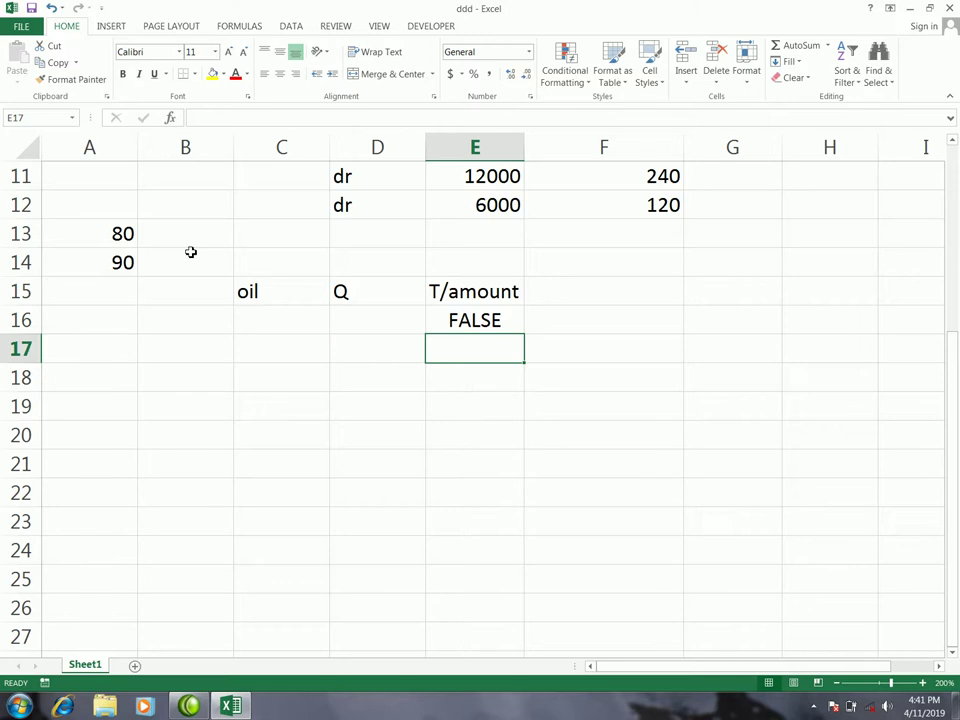
# Copy E16's formula down to E25, then add "" as the inner IF's false result.
pyautogui.click(487, 315)
pyautogui.moveTo(523, 334); pyautogui.dragTo(527, 577)
pyautogui.click(502, 323)
pyautogui.doubleClick(502, 323)
pyautogui.click(869, 320)
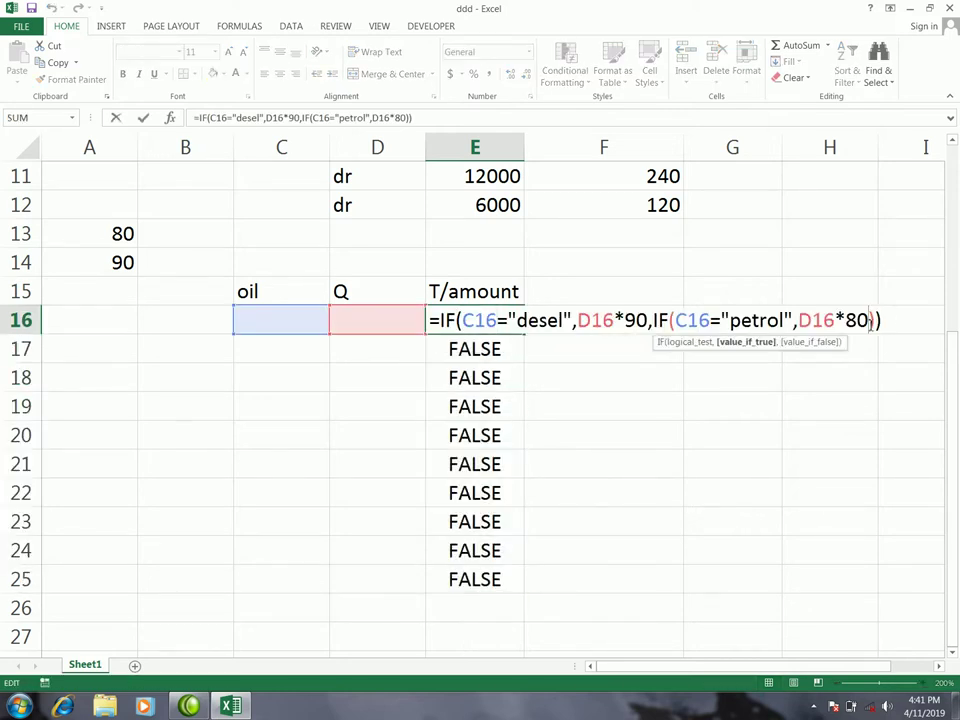
pyautogui.write(',""')
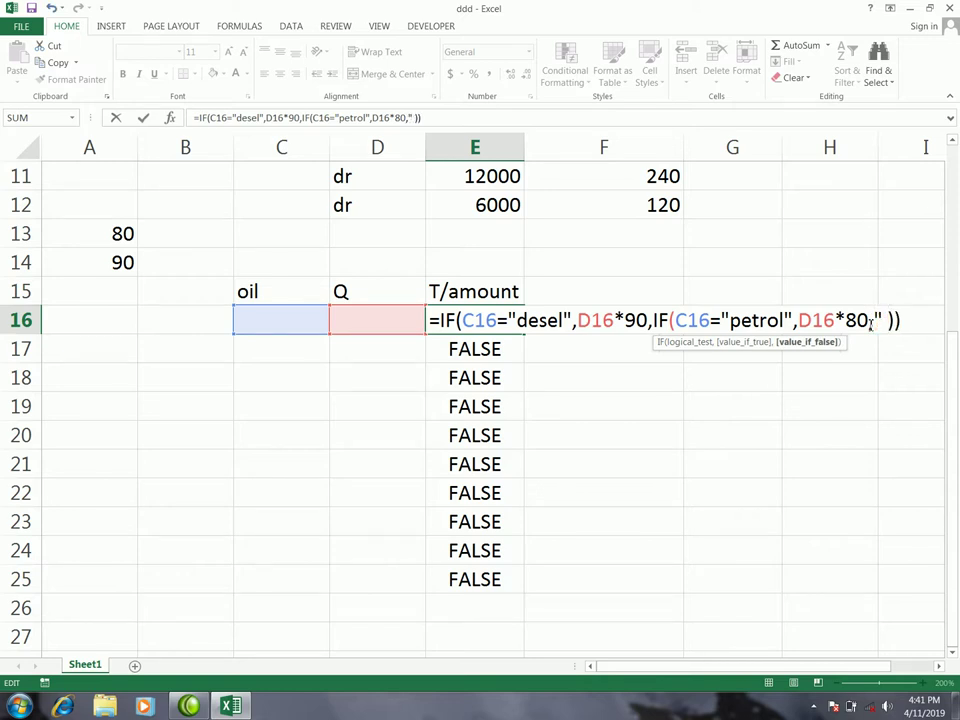
pyautogui.press('Return')
# Fill the revised E16 formula down through E25 and select the table block B16:E25.
pyautogui.click(473, 322)
pyautogui.moveTo(523, 334); pyautogui.dragTo(521, 594)
pyautogui.click(467, 471)
pyautogui.moveTo(210, 320)
pyautogui.mouseDown()
pyautogui.moveTo(533, 529)
pyautogui.moveTo(521, 592)
pyautogui.mouseUp()
# Apply All Borders to the selected table cells.
pyautogui.click(196, 75)
pyautogui.click(214, 199)
pyautogui.click(240, 345)
pyautogui.click(193, 317)
# Enter petrol with quantity 8 in row 16, giving a total of 640.
pyautogui.click(262, 329)
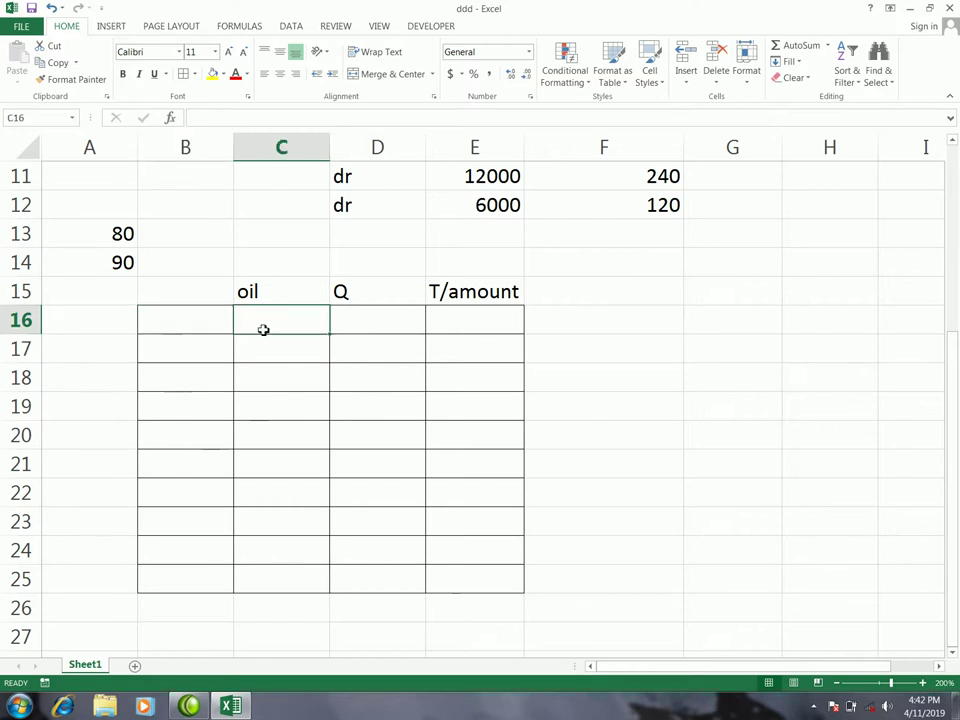
pyautogui.write('desel')
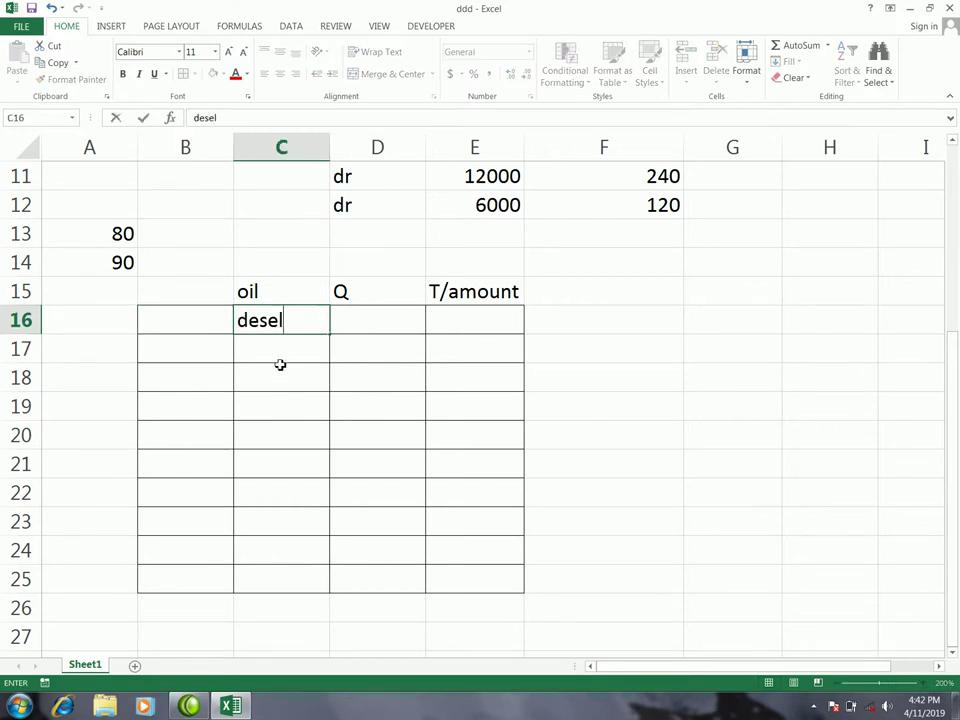
pyautogui.click(615, 367)
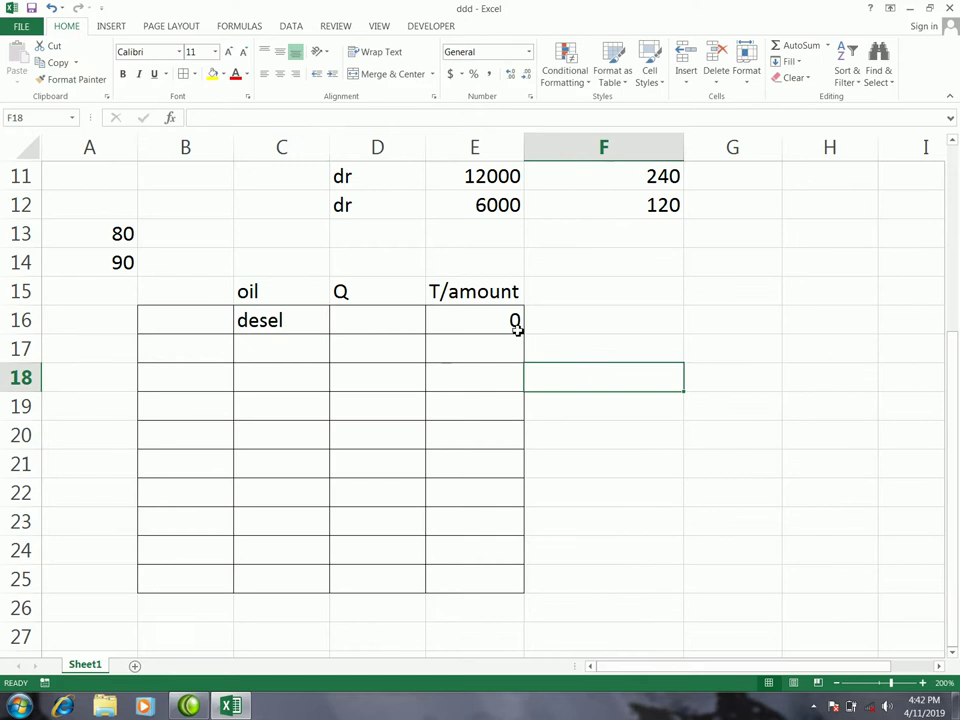
pyautogui.click(381, 318)
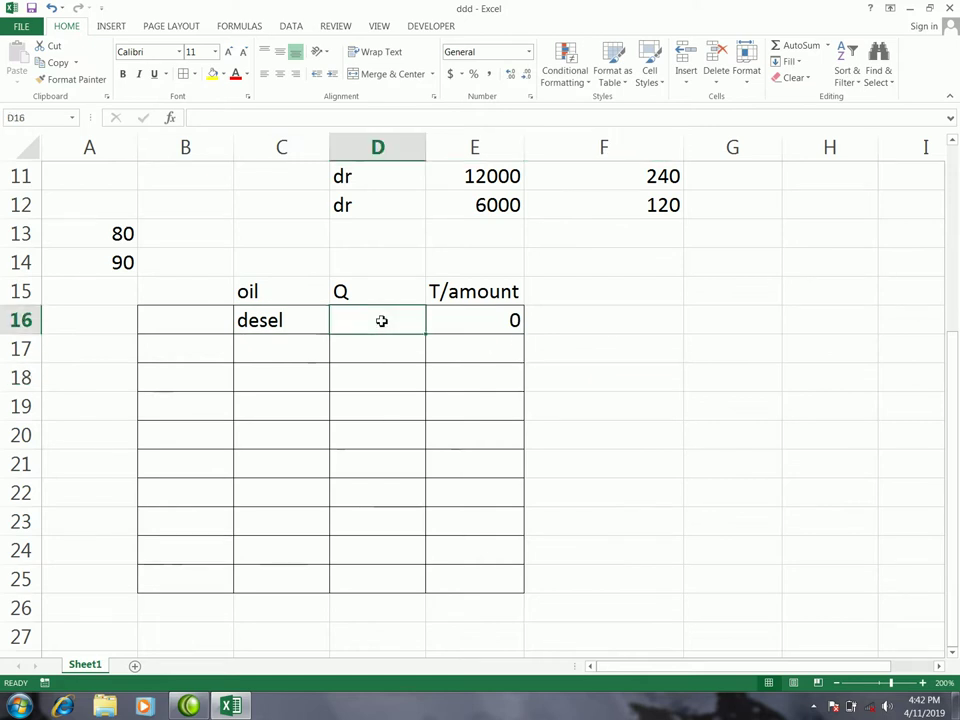
pyautogui.write('8')
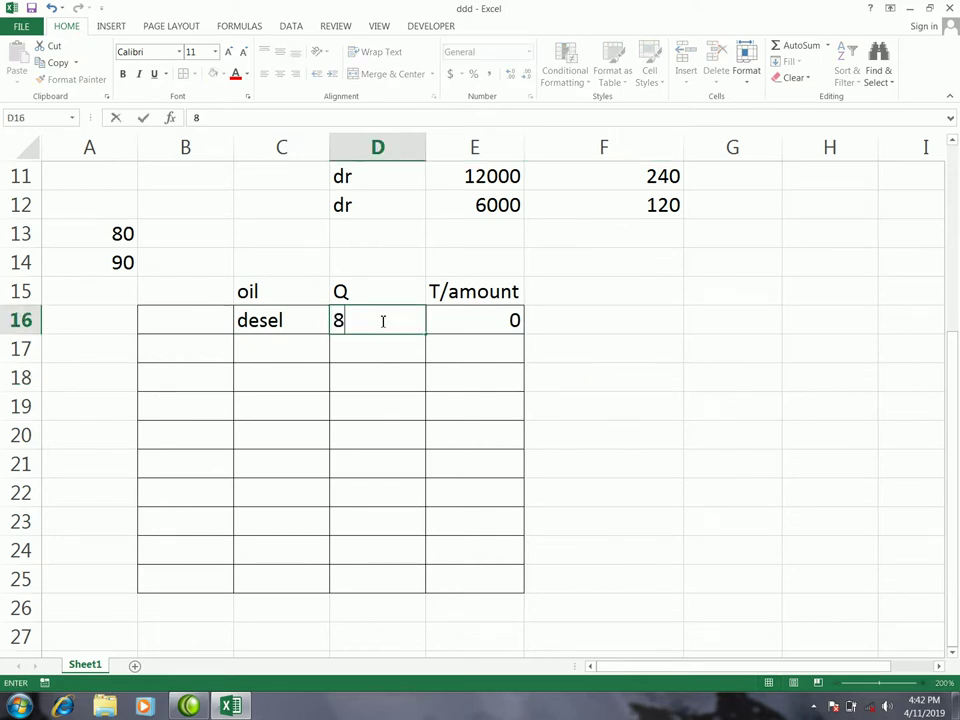
pyautogui.click(664, 345)
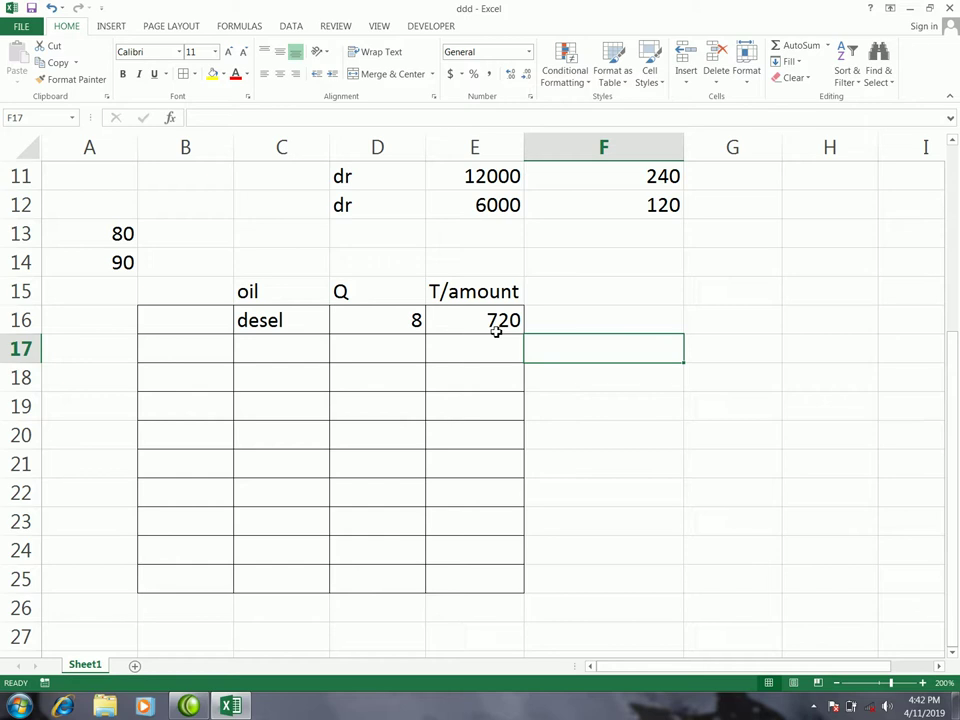
pyautogui.click(312, 321)
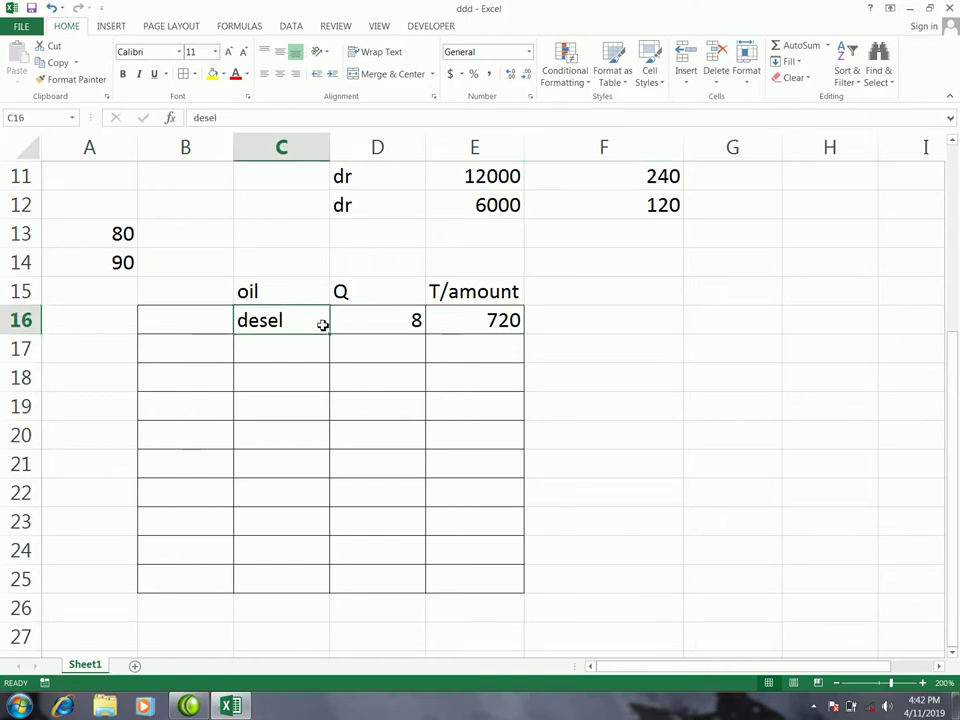
pyautogui.write('petrol')
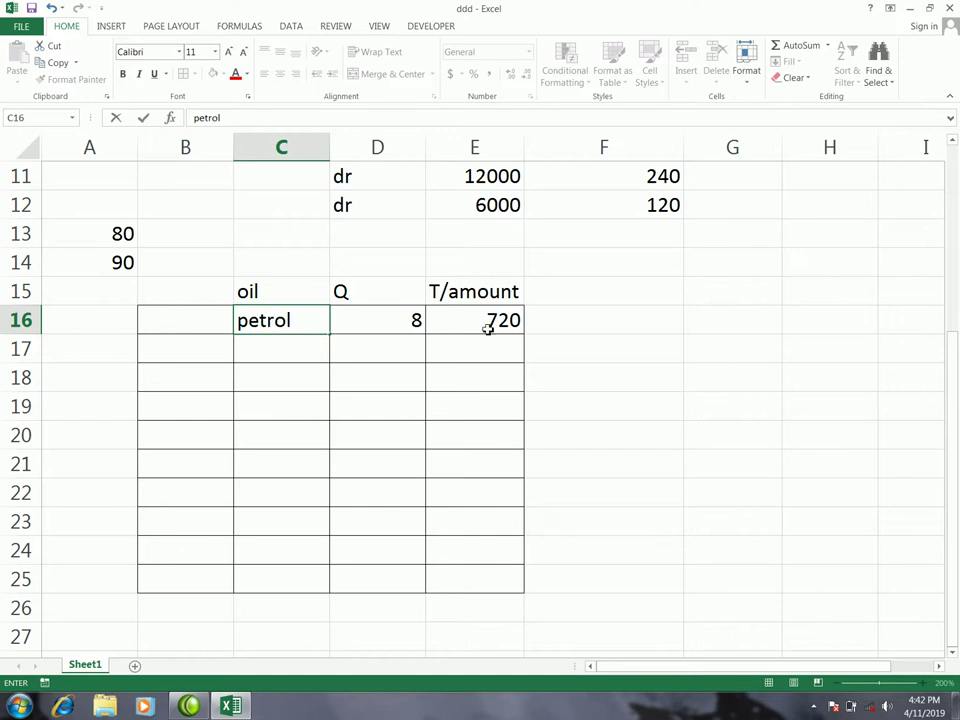
pyautogui.click(688, 341)
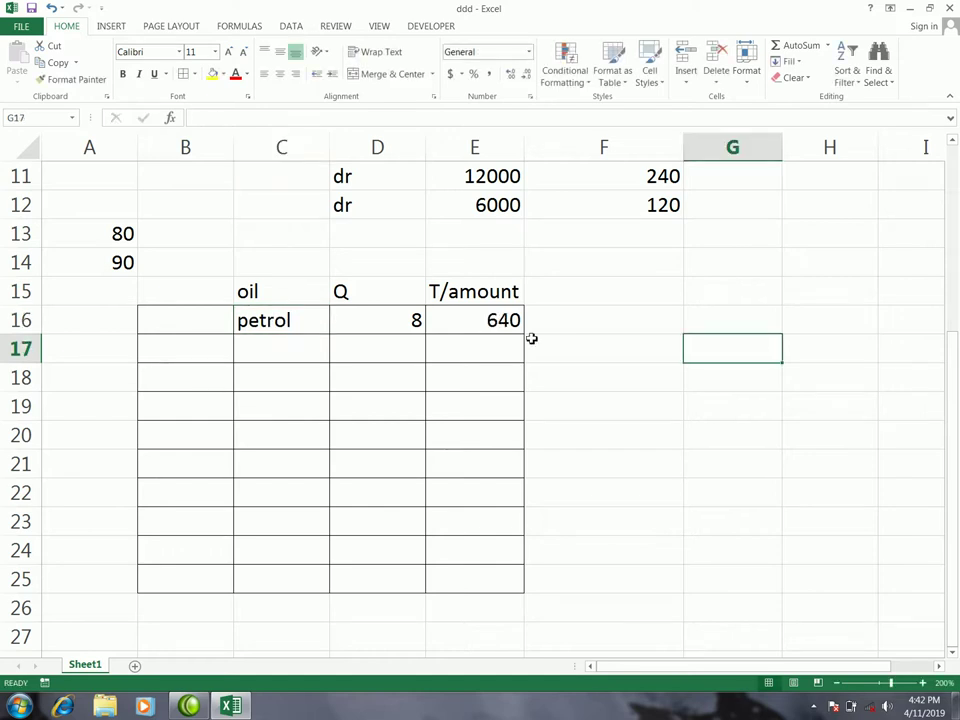
pyautogui.click(107, 235)
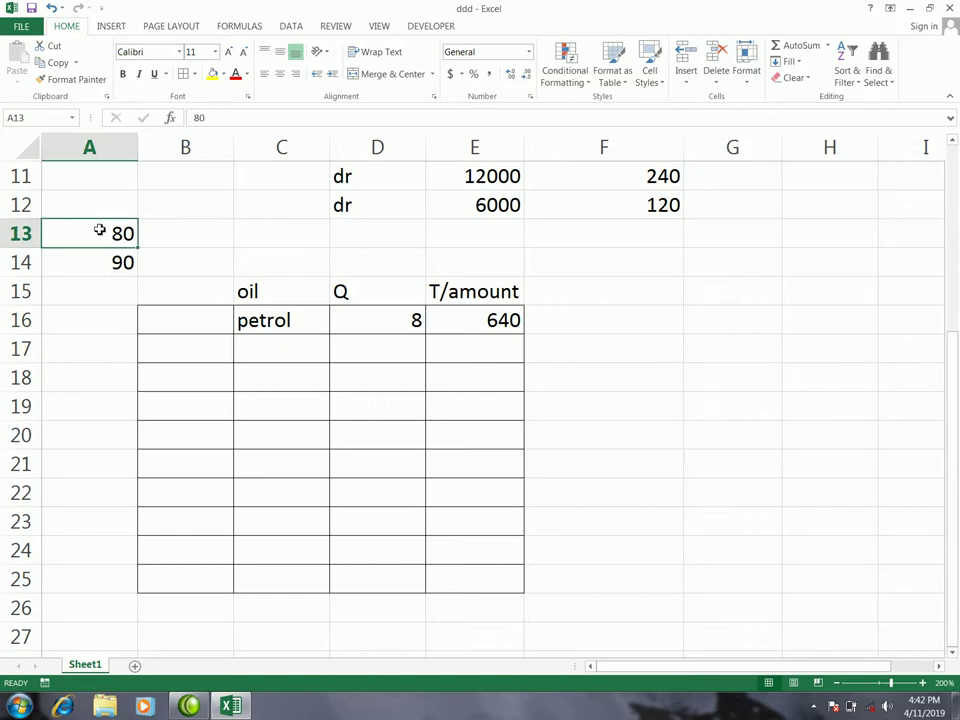
pyautogui.click(111, 297)
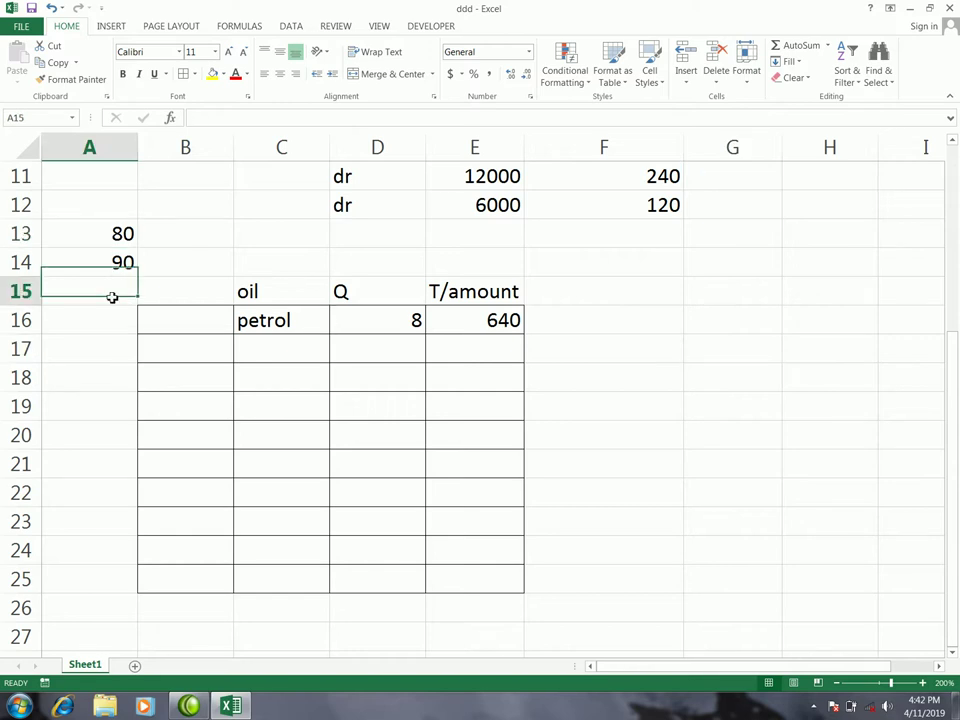
pyautogui.click(115, 266)
# Enter desel with quantity 12 in row 17, giving 1080.
pyautogui.click(257, 349)
pyautogui.write('desel')
pyautogui.click(440, 402)
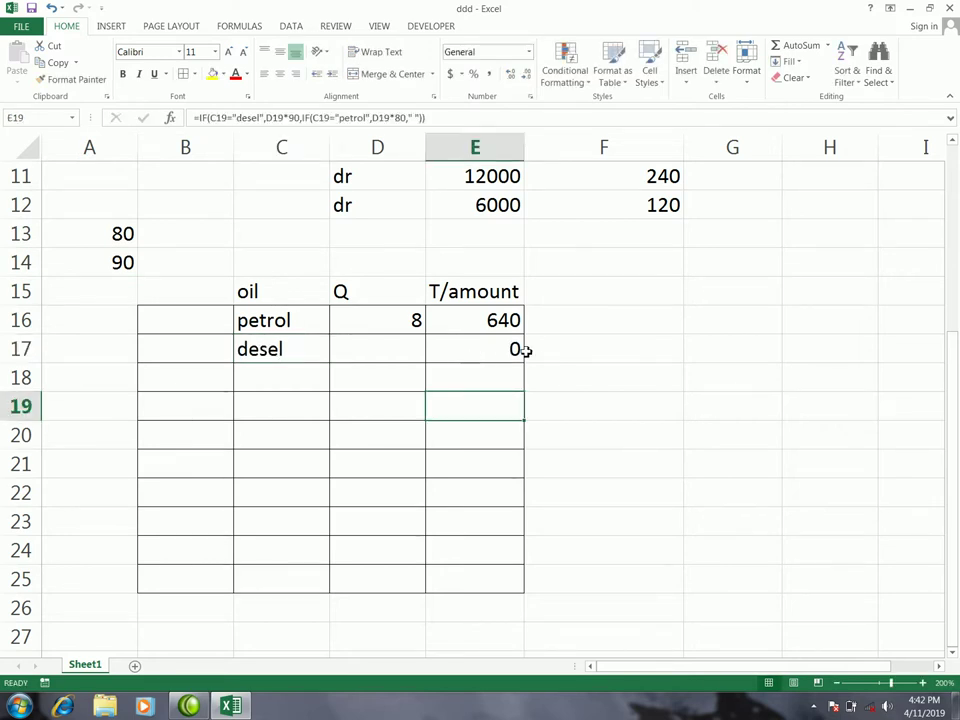
pyautogui.click(412, 351)
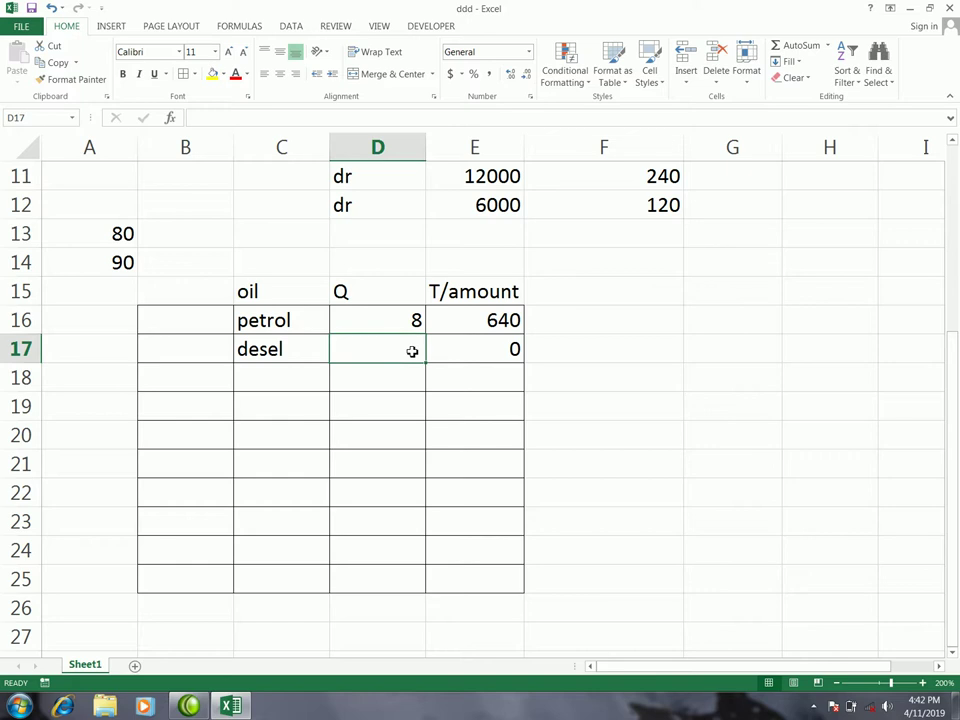
pyautogui.write('12')
pyautogui.click(662, 362)
# Fill row 18 with desel and quantity 60, giving 5400.
pyautogui.click(311, 379)
pyautogui.write('petrrol')
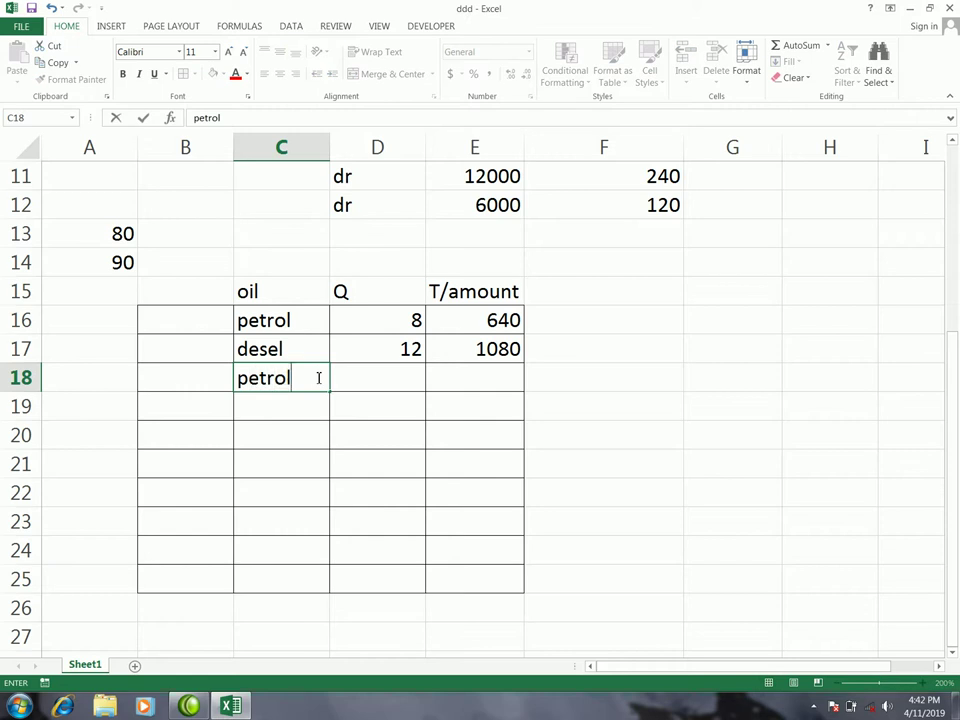
pyautogui.click(756, 416)
pyautogui.click(395, 374)
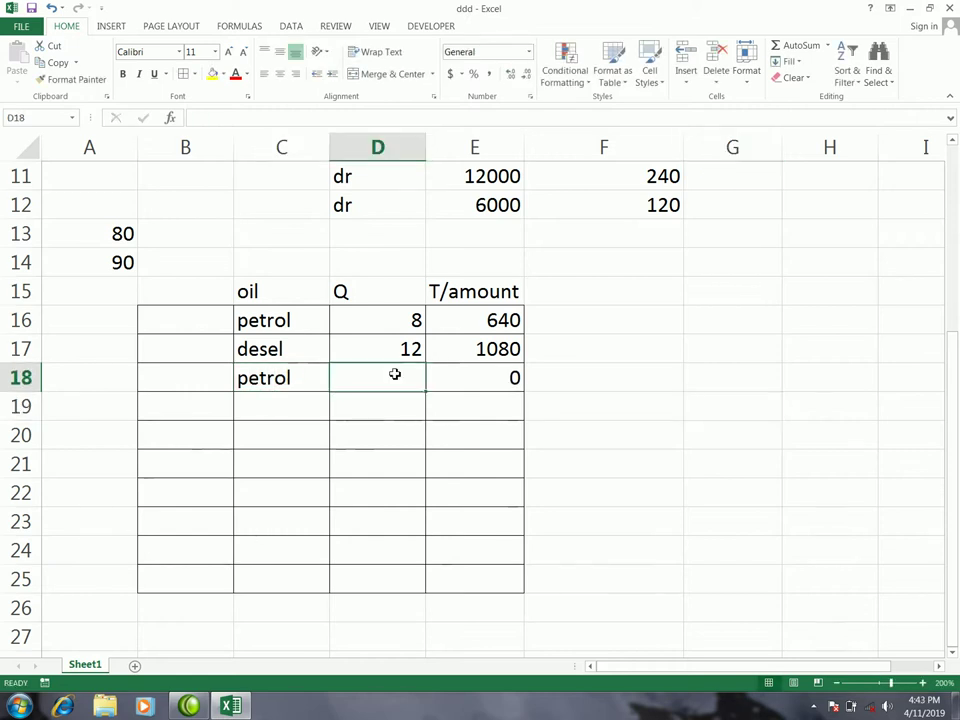
pyautogui.write('60')
pyautogui.click(636, 404)
pyautogui.click(306, 386)
pyautogui.write('desel')
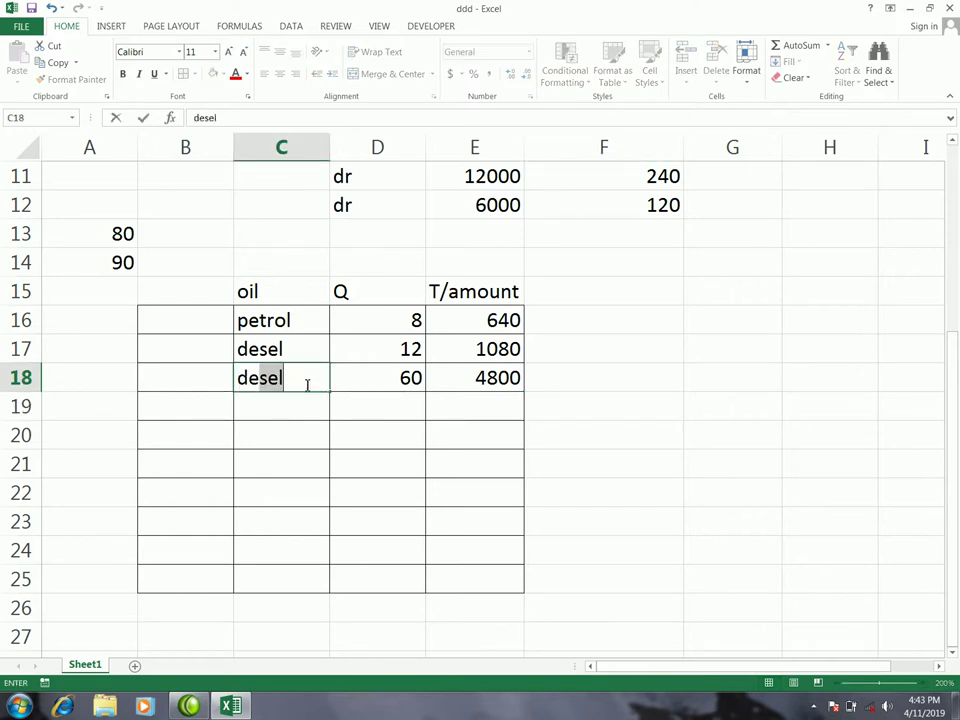
pyautogui.click(644, 438)
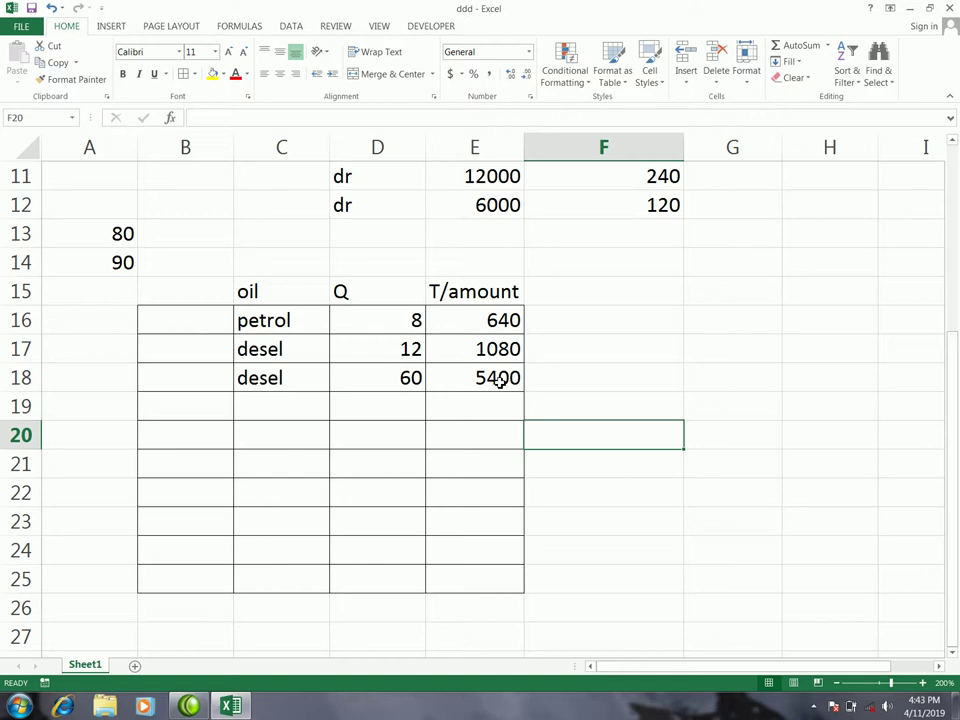
pyautogui.click(126, 264)
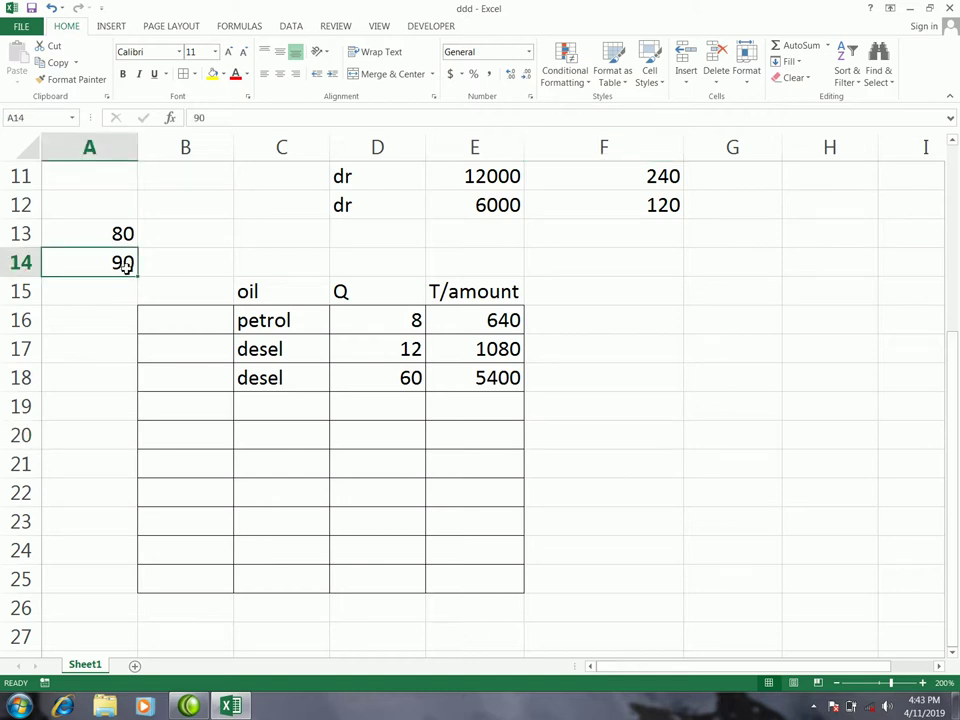
pyautogui.click(560, 357)
# Clear the oil names from C16:C25.
pyautogui.click(275, 322)
pyautogui.moveTo(275, 322); pyautogui.dragTo(285, 570)
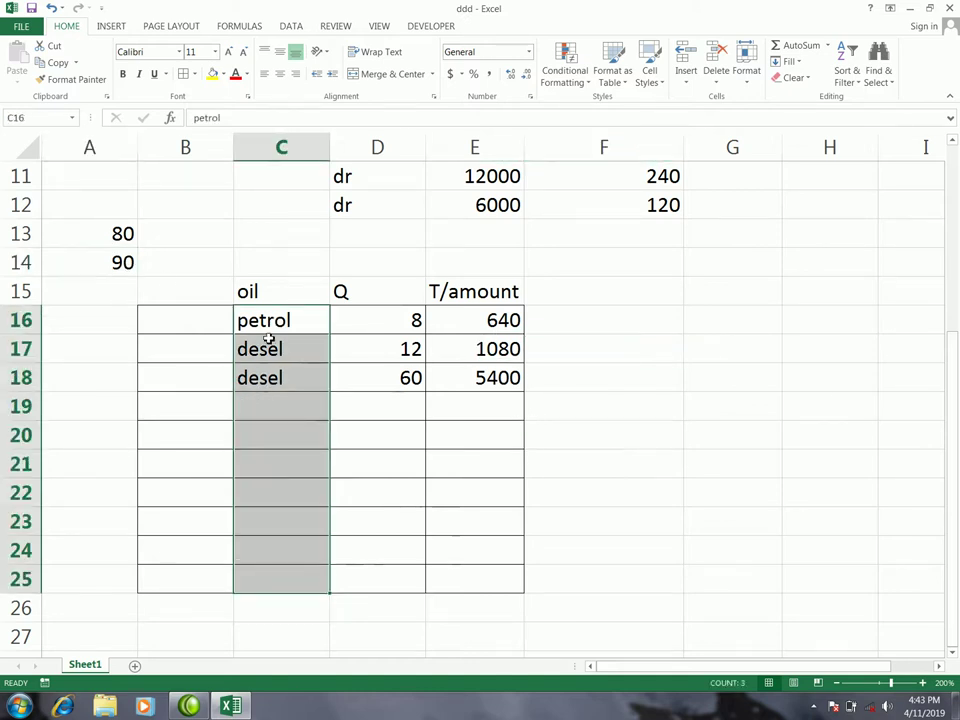
pyautogui.click(274, 405)
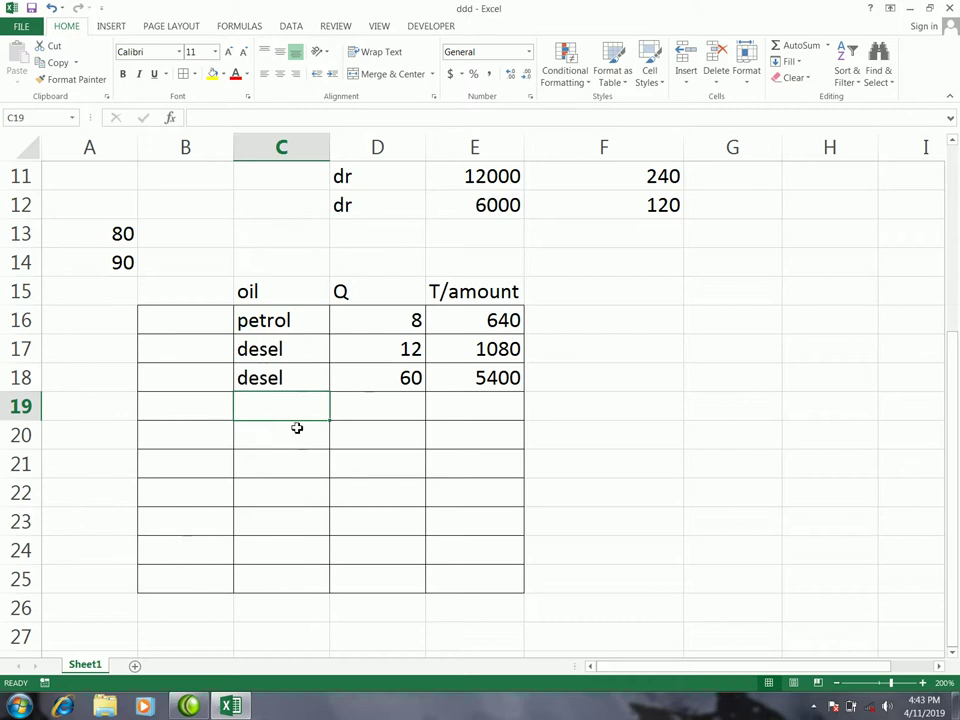
pyautogui.moveTo(281, 321); pyautogui.dragTo(270, 580)
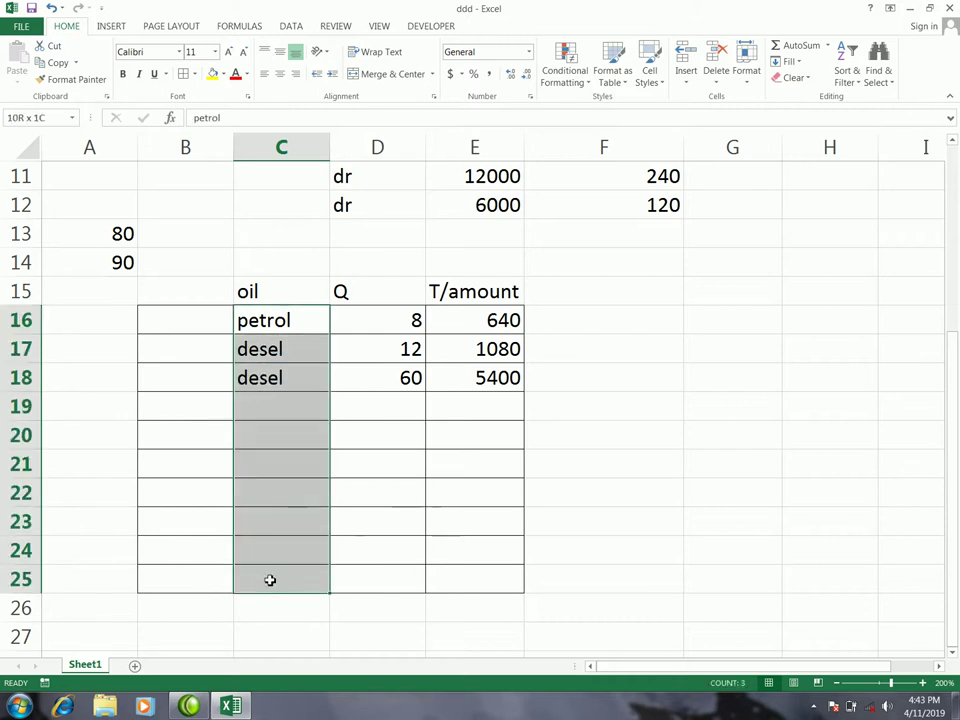
pyautogui.click(317, 347)
pyautogui.moveTo(302, 326); pyautogui.dragTo(293, 589)
pyautogui.press('Delete')
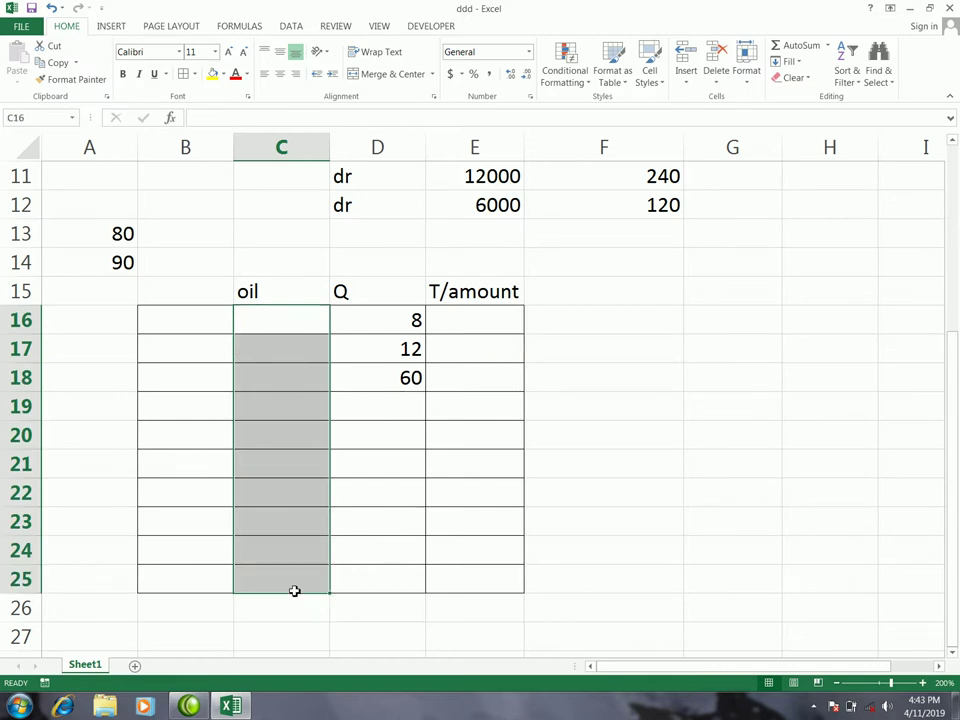
# Type desel in G17 and petrol in G18, then reselect C16:C25.
pyautogui.click(758, 346)
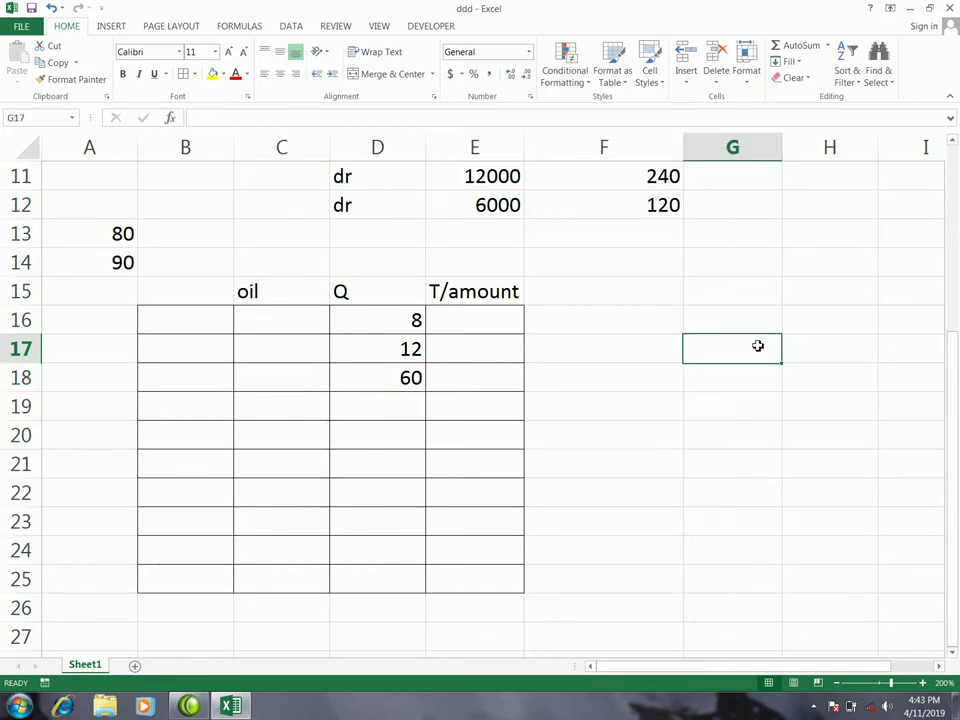
pyautogui.write('desel')
pyautogui.press('Return')
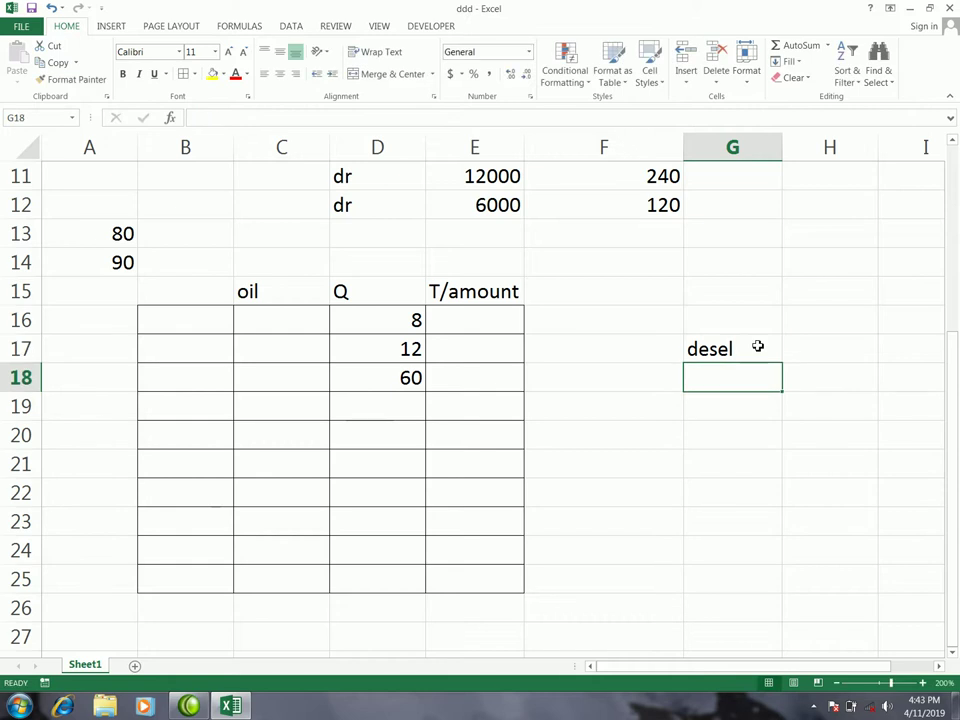
pyautogui.write('petrol')
pyautogui.press('F2')
pyautogui.press('Return')
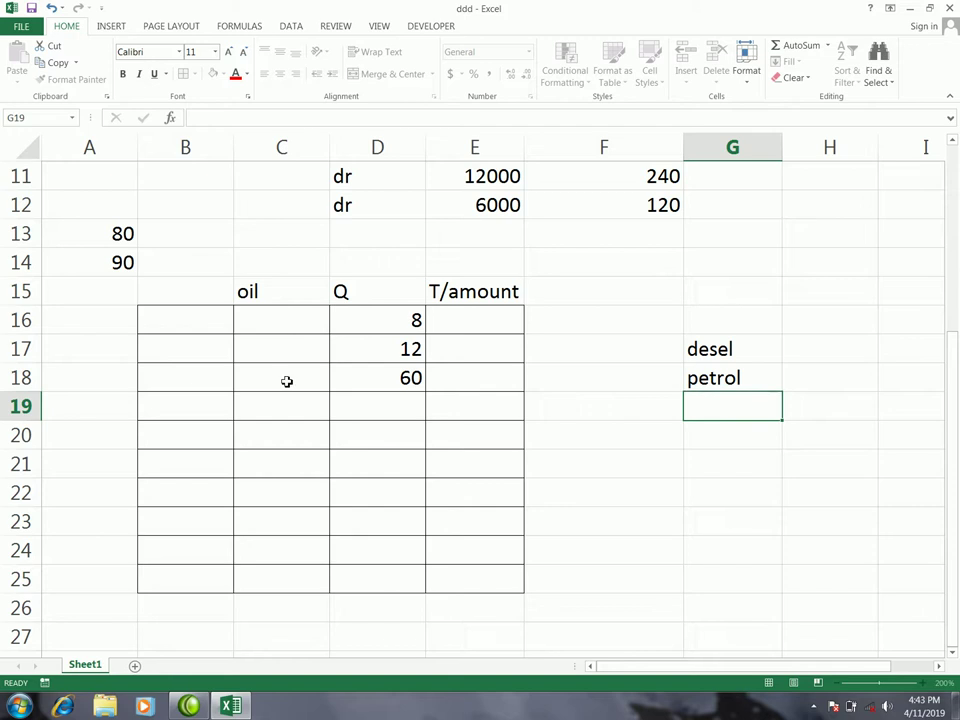
pyautogui.moveTo(281, 320); pyautogui.dragTo(282, 577)
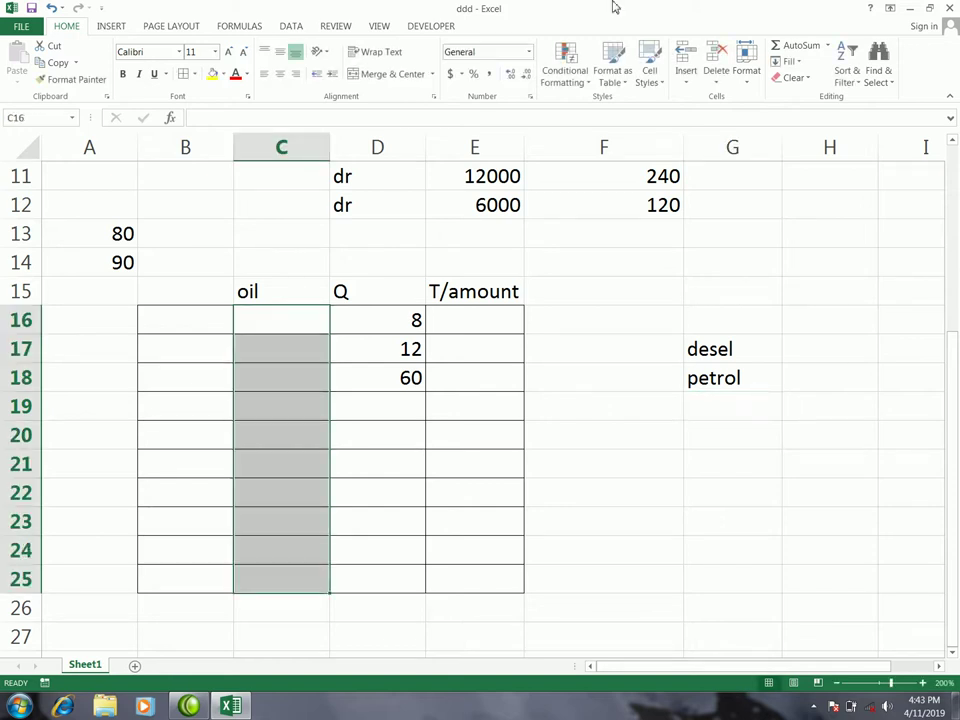
# Add Data Validation to C16:C25 allowing a List sourced from G17:G18.
pyautogui.click(293, 27)
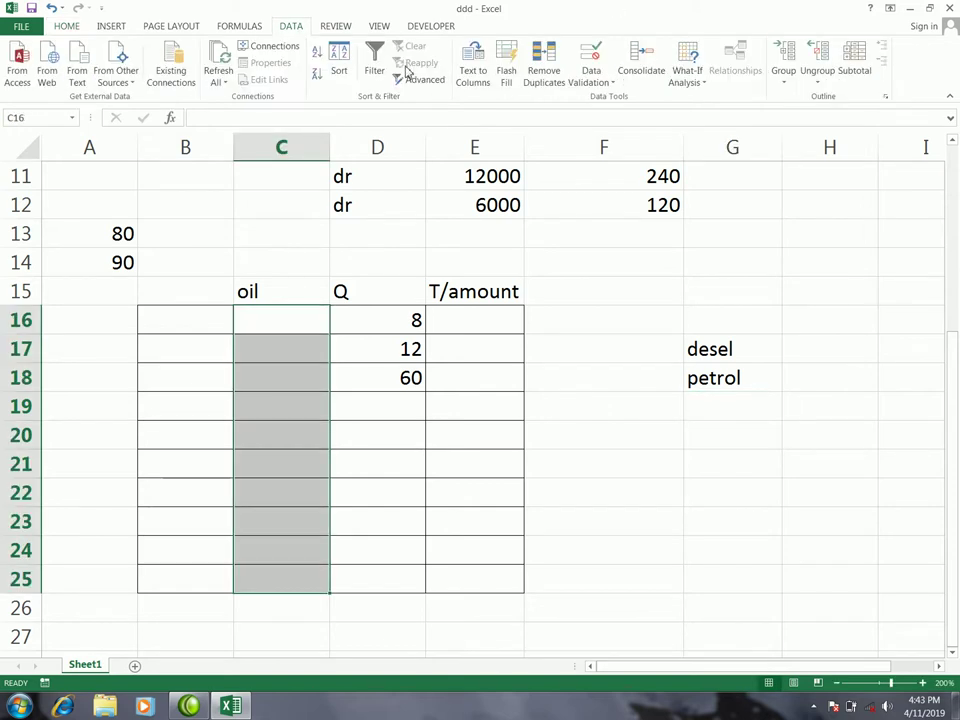
pyautogui.click(608, 84)
pyautogui.click(618, 100)
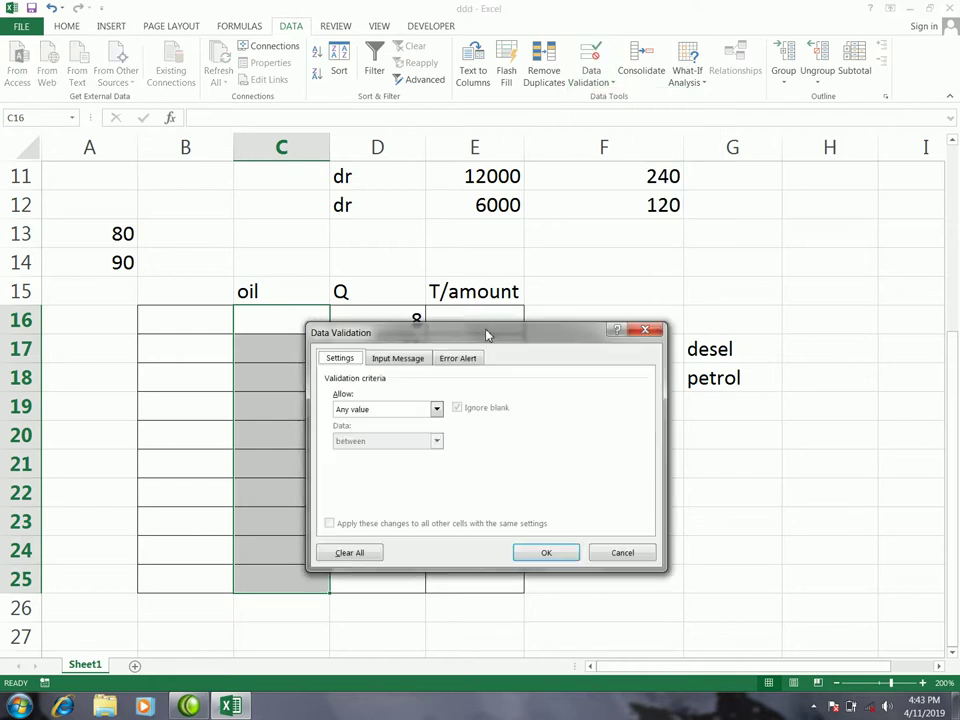
pyautogui.moveTo(486, 334); pyautogui.dragTo(633, 90)
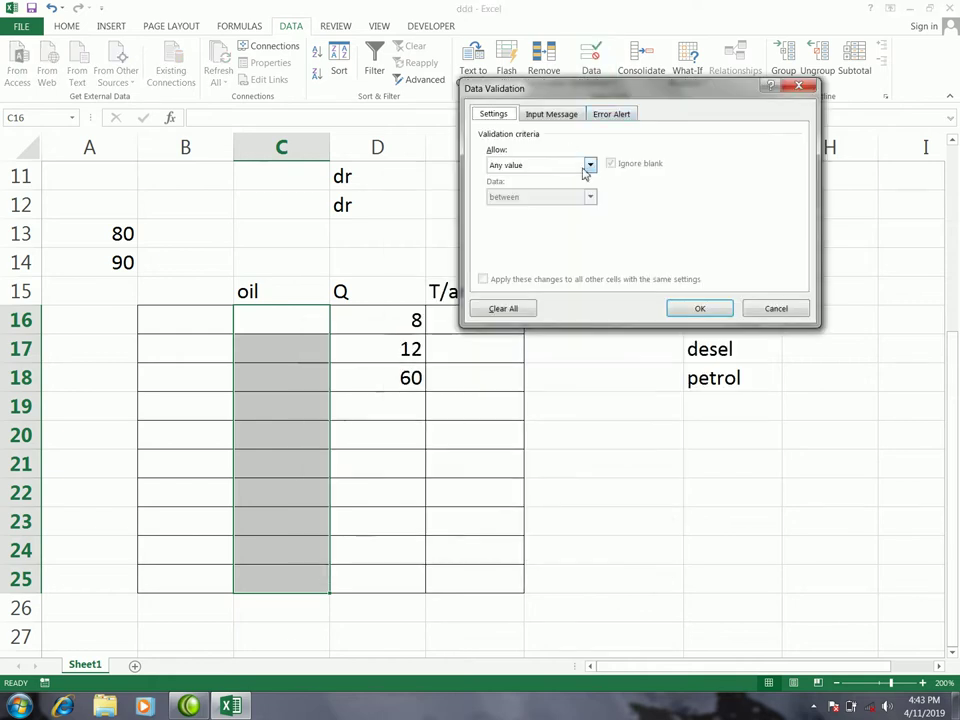
pyautogui.click(590, 165)
pyautogui.click(505, 210)
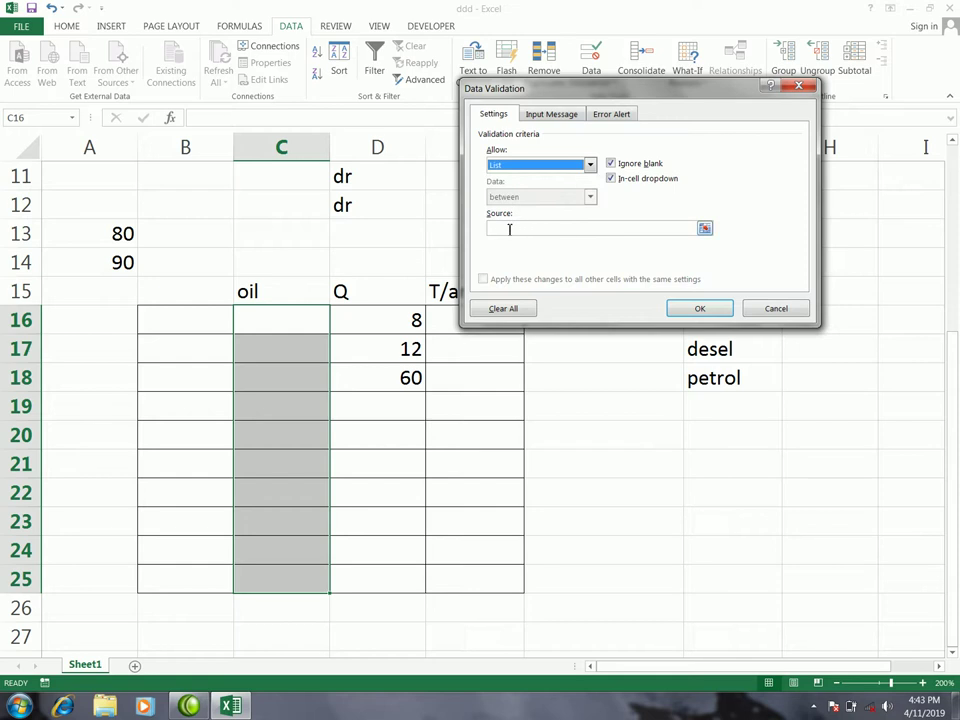
pyautogui.moveTo(534, 92); pyautogui.dragTo(505, 55)
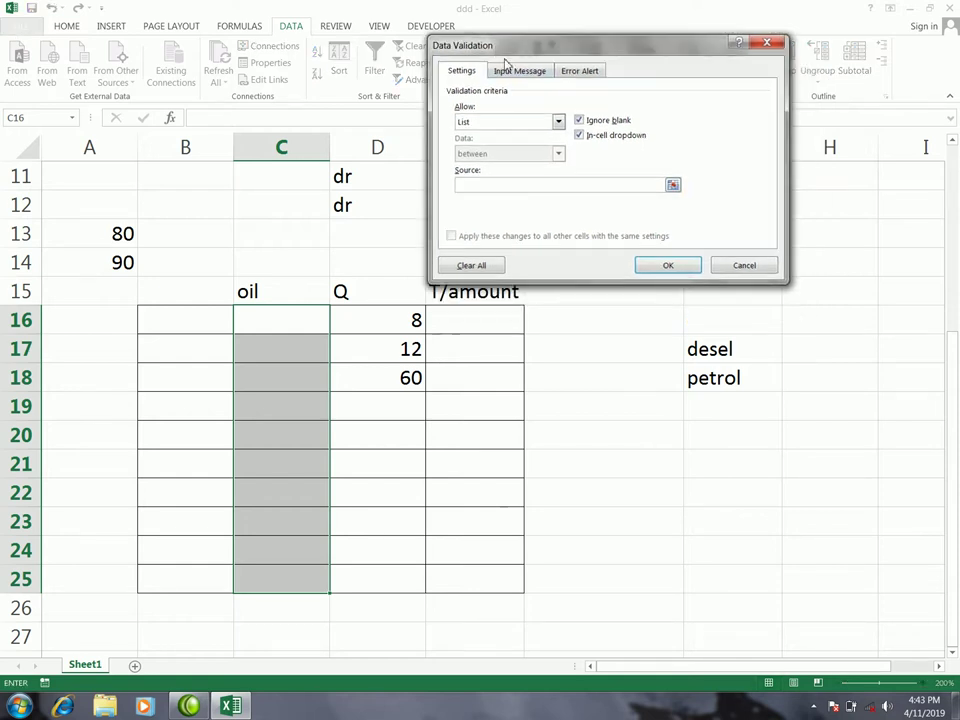
pyautogui.moveTo(713, 350); pyautogui.dragTo(718, 376)
pyautogui.click(668, 266)
pyautogui.click(331, 330)
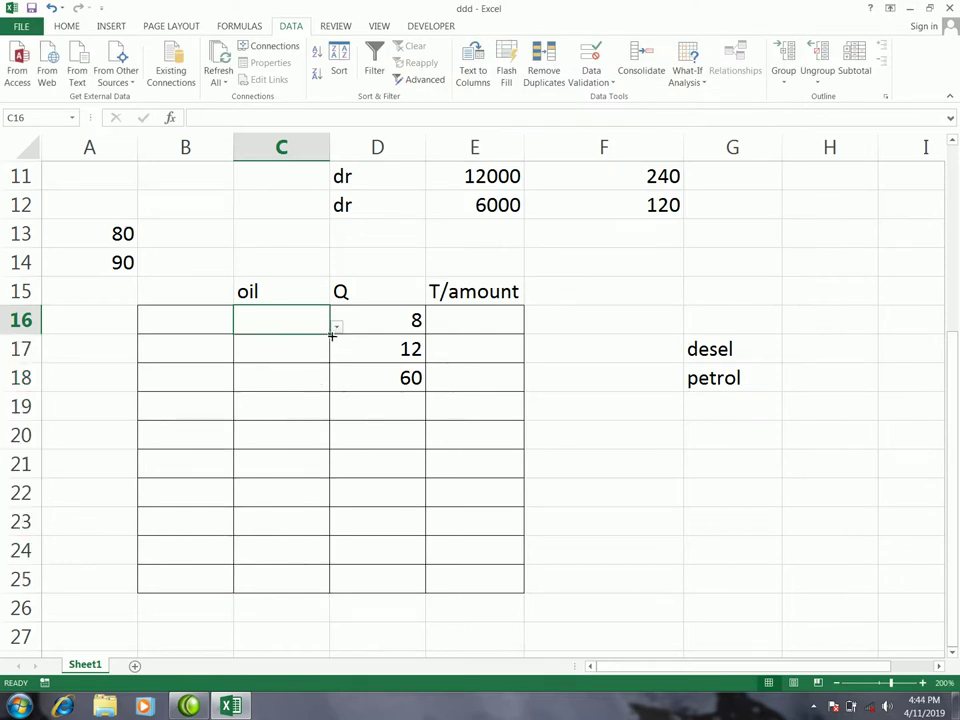
# Set C16 to desel from its dropdown and clear the quantities 12 and 60.
pyautogui.click(336, 327)
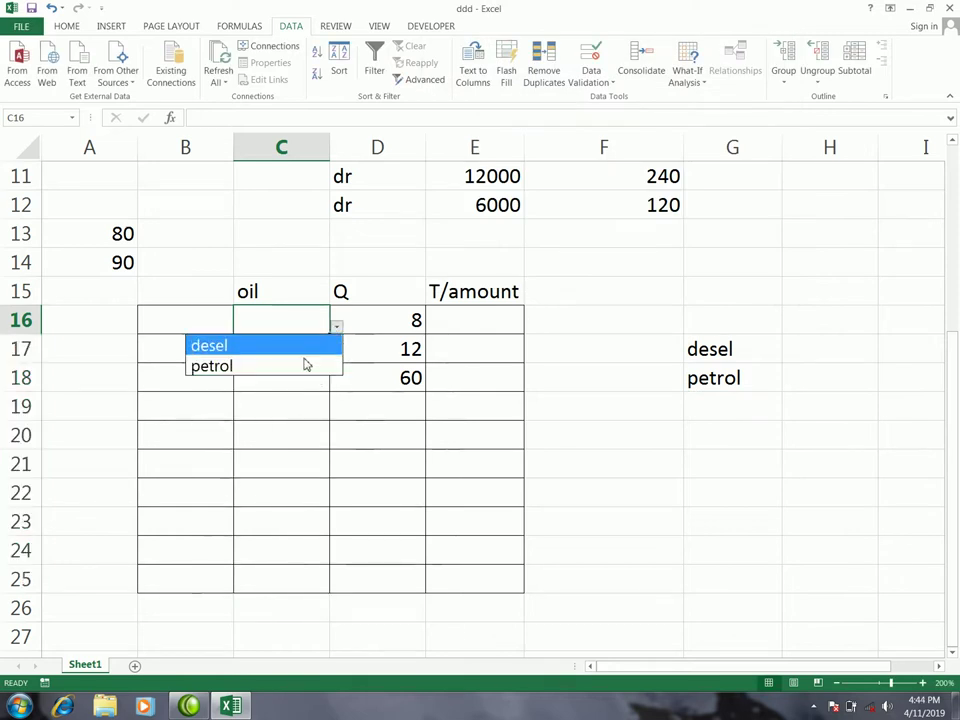
pyautogui.click(301, 344)
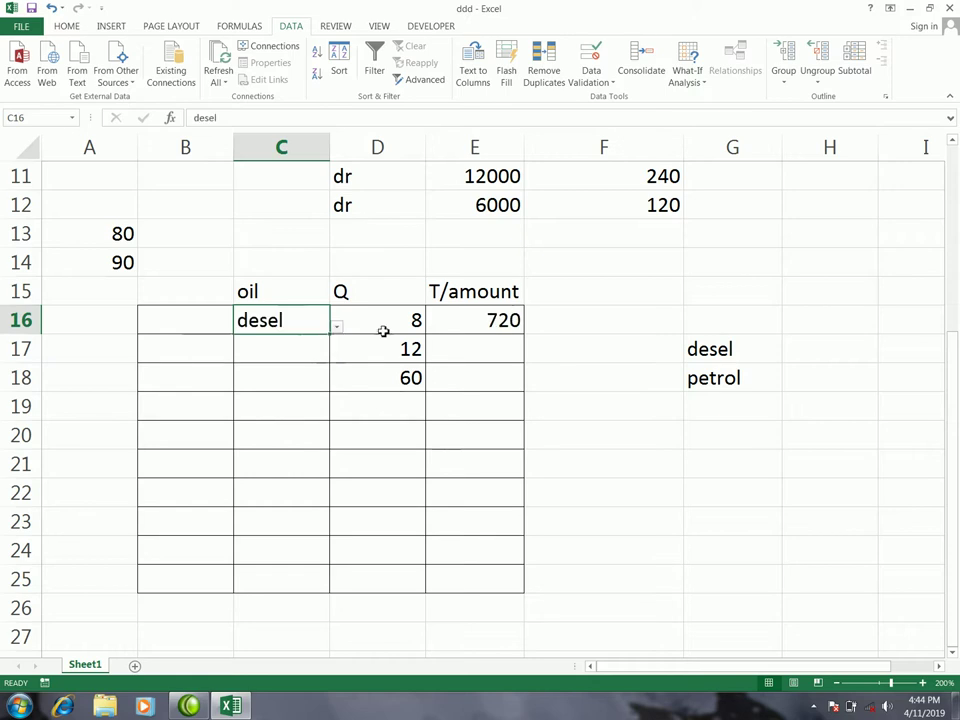
pyautogui.moveTo(399, 349); pyautogui.dragTo(404, 382)
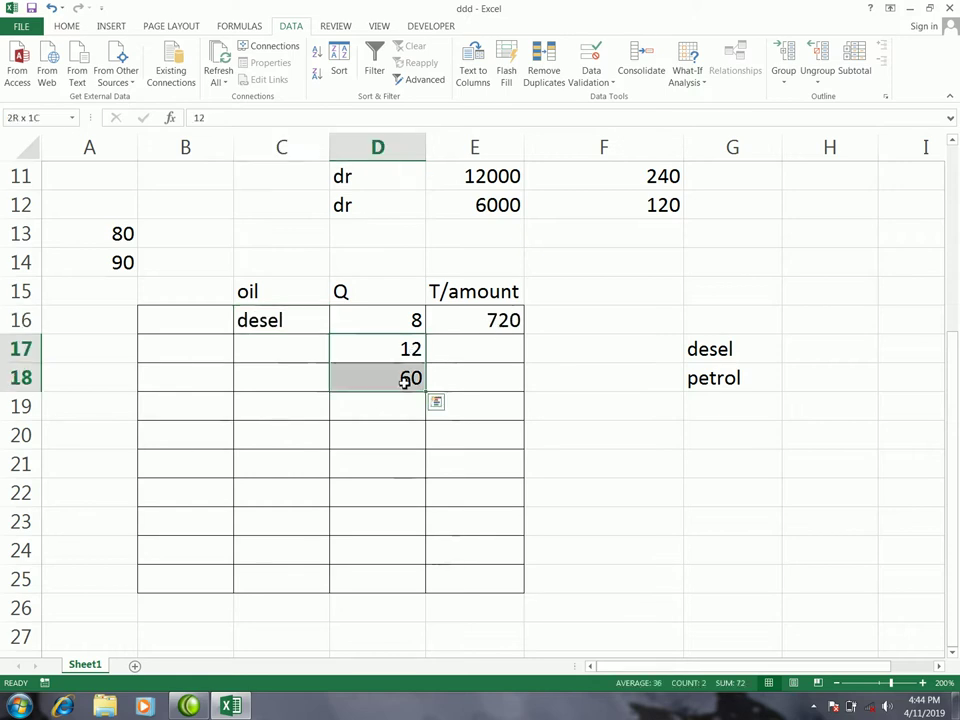
pyautogui.press('Delete')
# Pick petrol for C17 and enter quantity 90 in D17.
pyautogui.click(309, 349)
pyautogui.click(337, 355)
pyautogui.click(315, 395)
pyautogui.click(356, 360)
pyautogui.write('90')
pyautogui.click(574, 435)
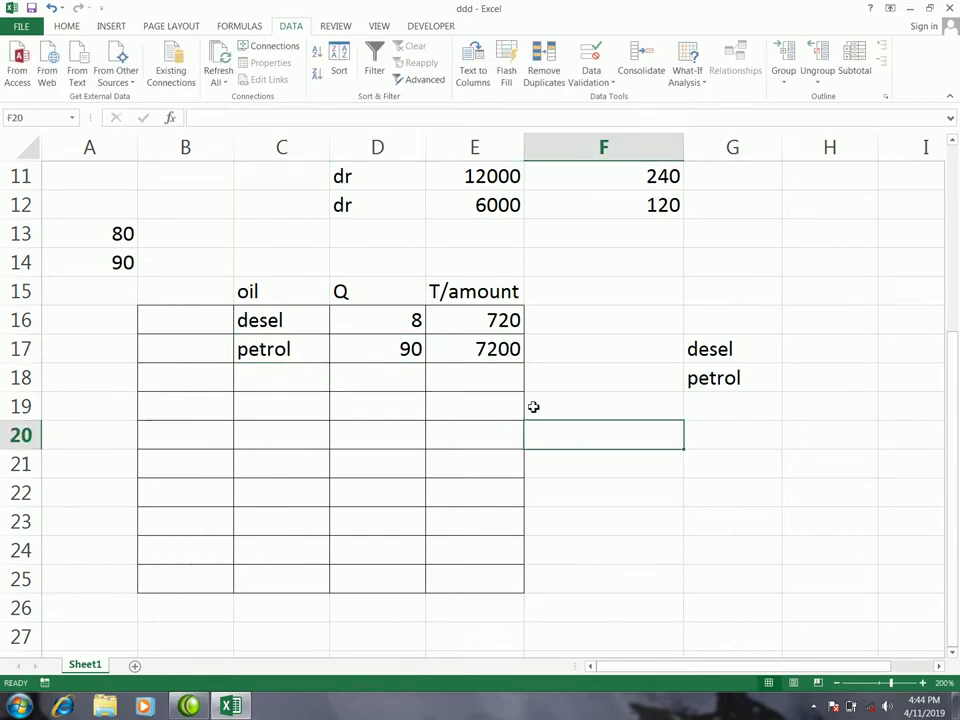
# Switch C17 to desel so its total becomes 8100.
pyautogui.click(306, 346)
pyautogui.click(336, 360)
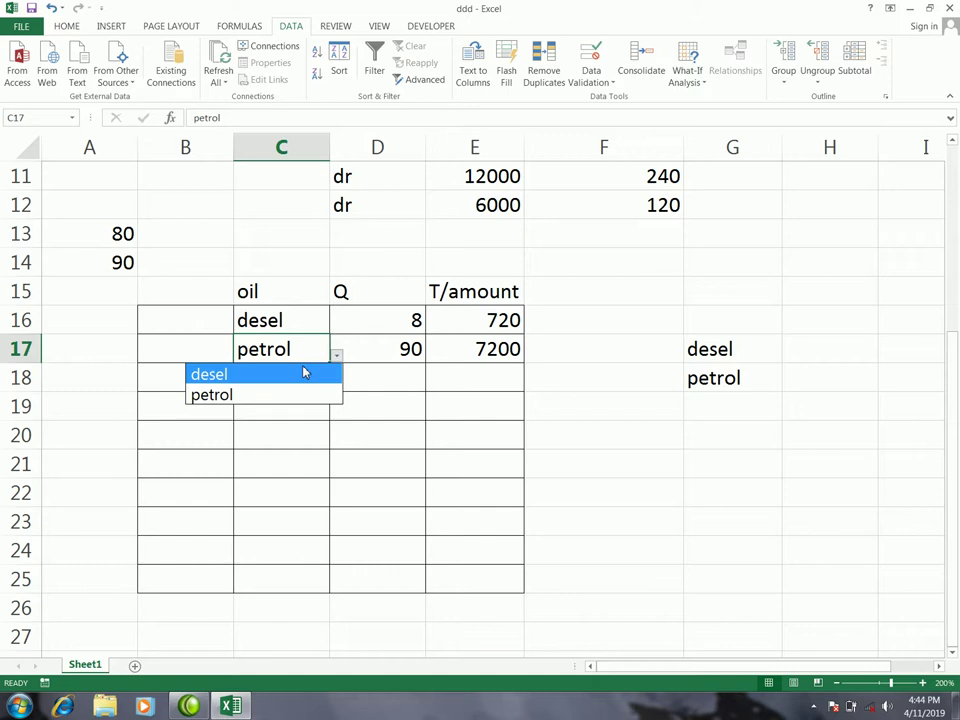
pyautogui.click(300, 374)
pyautogui.click(550, 386)
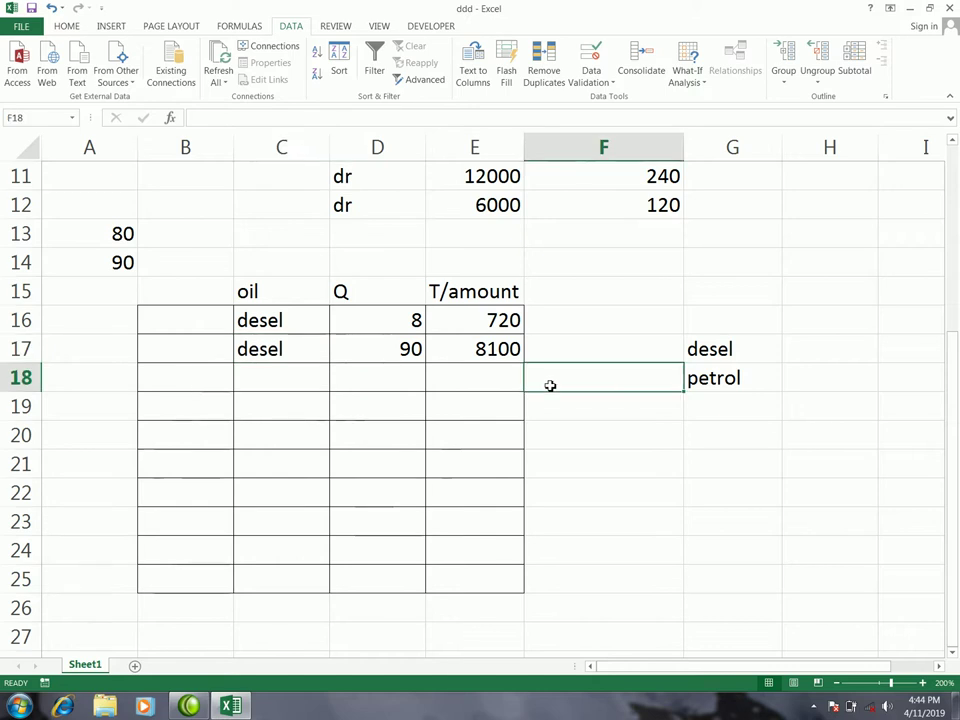
# Select the oil table body and inspect the IF formula in E20.
pyautogui.moveTo(281, 321)
pyautogui.mouseDown()
pyautogui.moveTo(286, 435)
pyautogui.moveTo(274, 566)
pyautogui.mouseUp()
pyautogui.scroll(3, 342, 433)
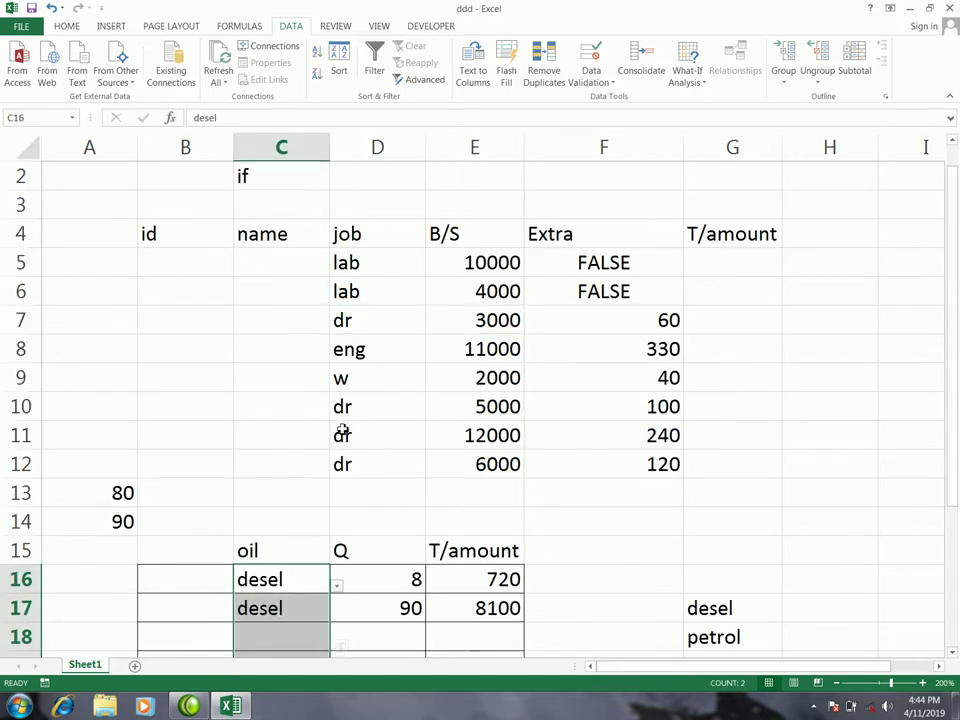
pyautogui.moveTo(311, 287); pyautogui.dragTo(504, 379)
pyautogui.scroll(-3, 366, 422)
pyautogui.moveTo(200, 322); pyautogui.dragTo(457, 488)
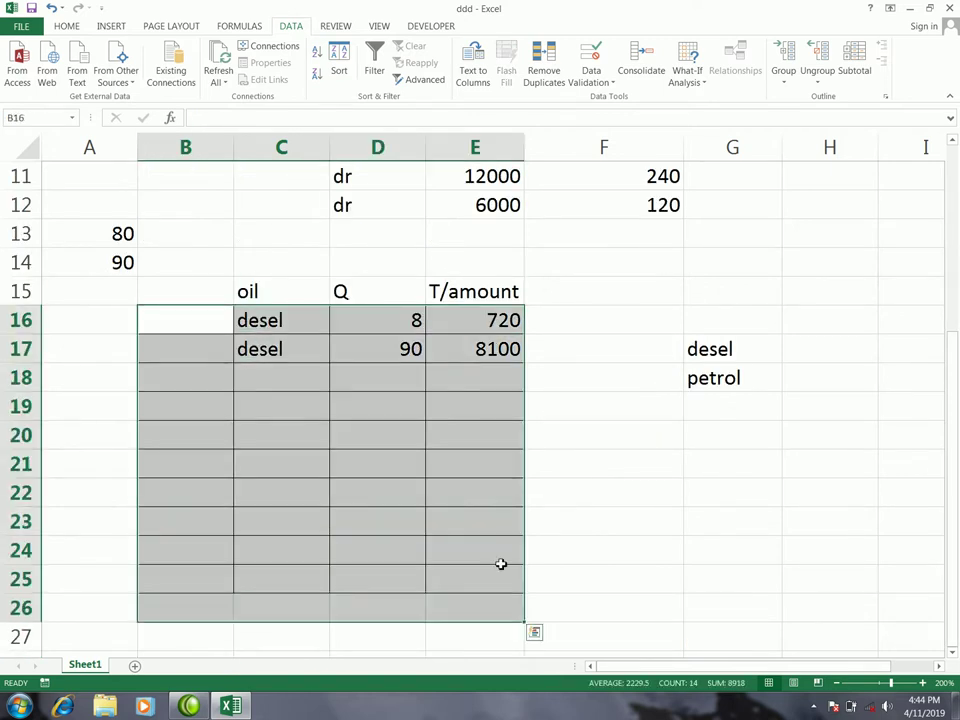
pyautogui.click(478, 428)
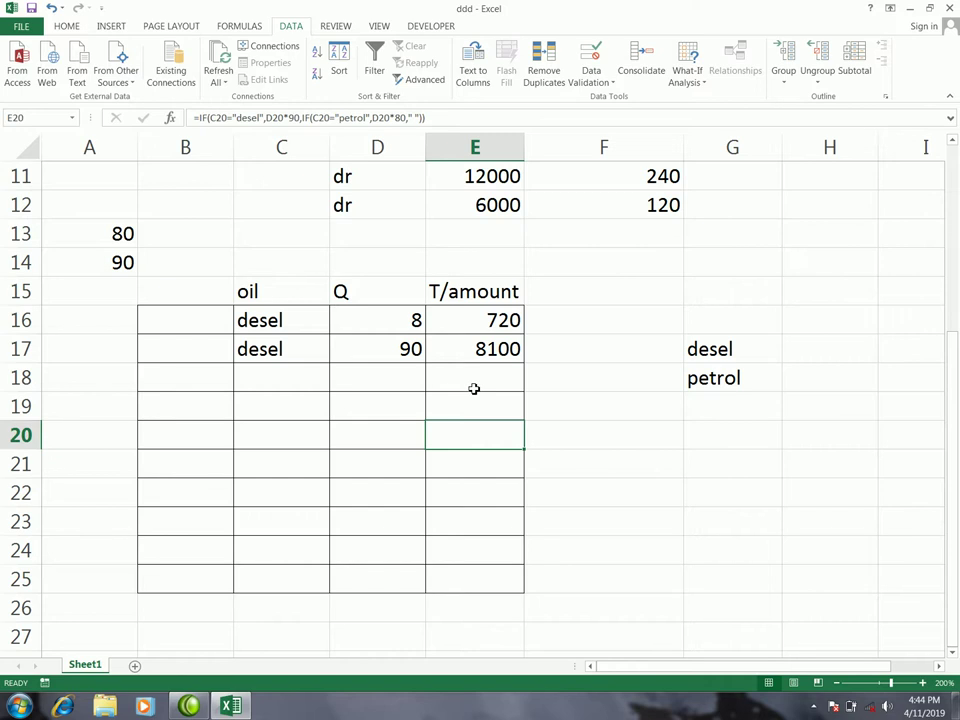
pyautogui.click(585, 453)
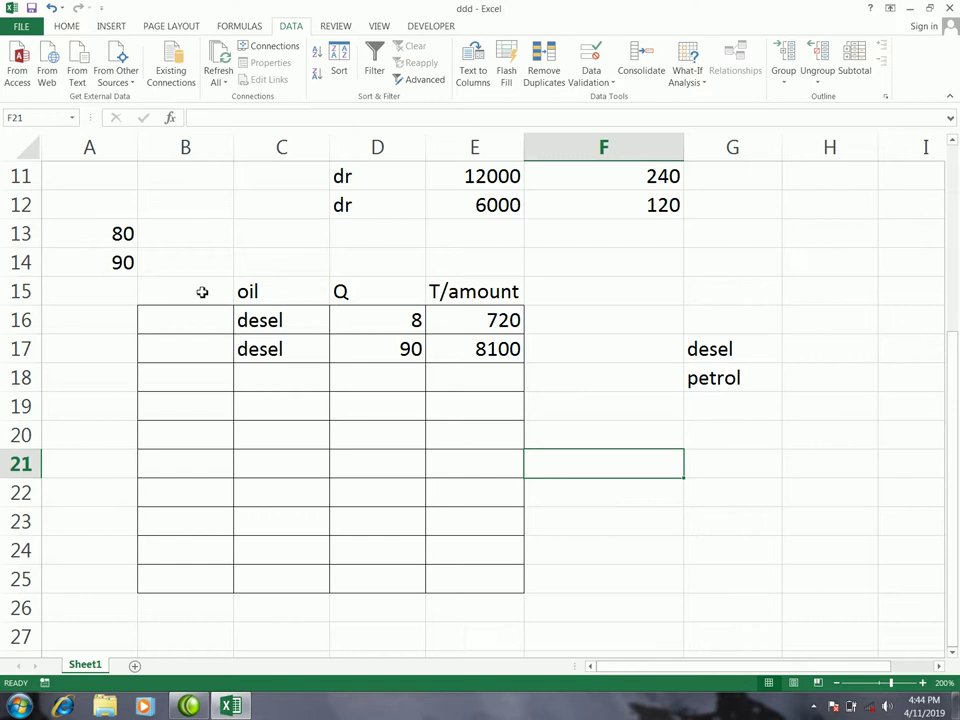
# Review the oil table, then select C27 below it for a new table.
pyautogui.moveTo(202, 292); pyautogui.dragTo(503, 622)
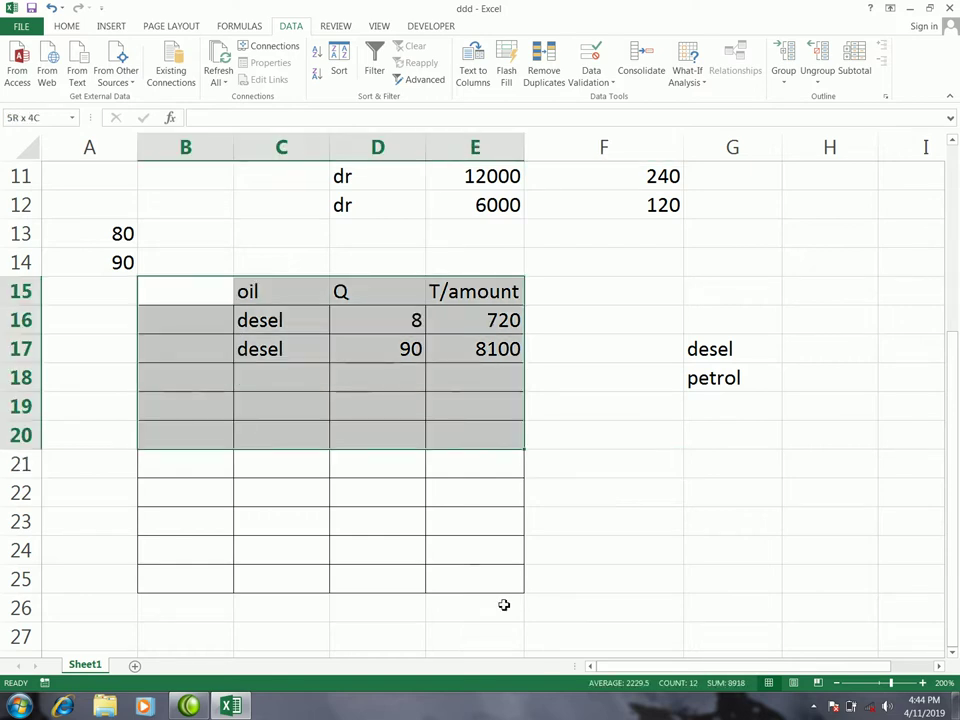
pyautogui.scroll(3, 508, 494)
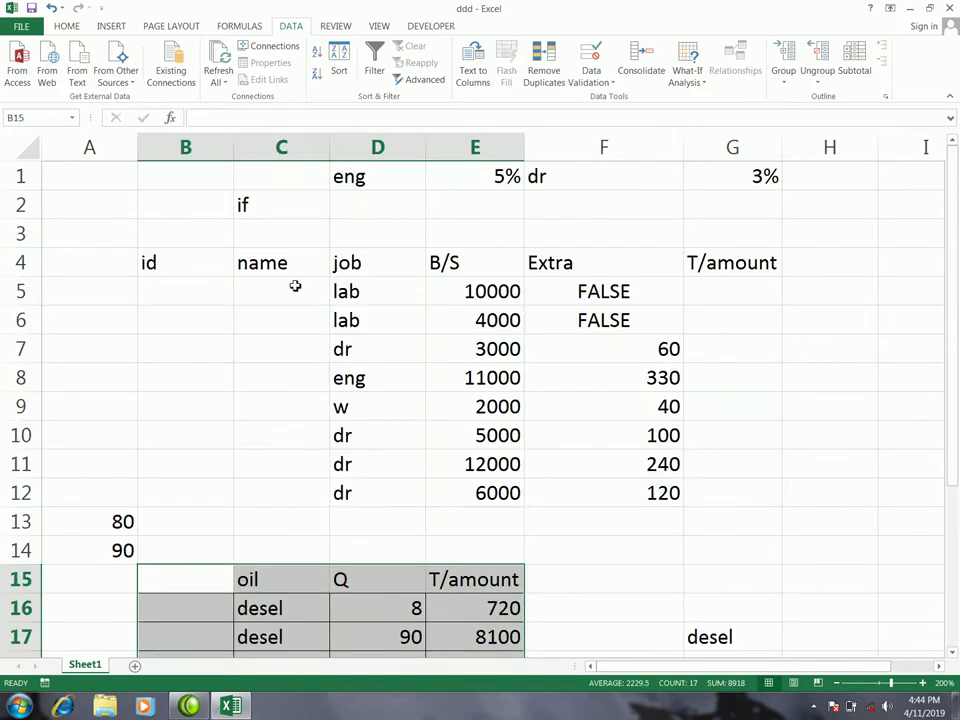
pyautogui.moveTo(270, 262); pyautogui.dragTo(645, 521)
pyautogui.scroll(-3, 611, 462)
pyautogui.scroll(-6, 611, 462)
pyautogui.scroll(2, 463, 392)
pyautogui.scroll(1, 354, 358)
pyautogui.click(324, 405)
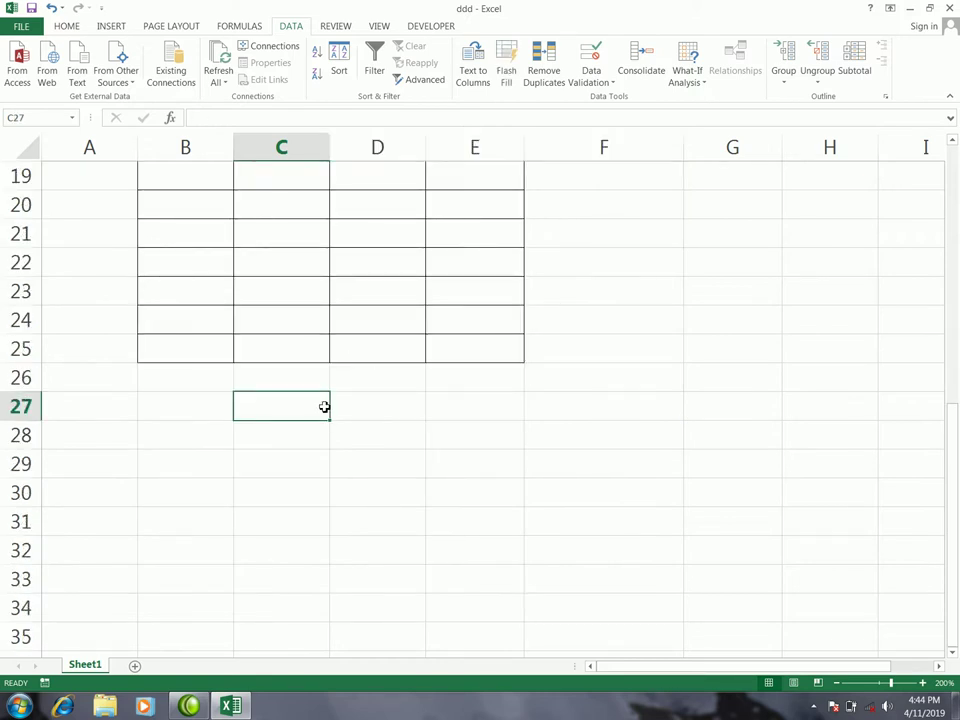
# Enter the headings items, Q and T across C27:E27.
pyautogui.click(369, 414)
pyautogui.click(304, 408)
pyautogui.write('items')
pyautogui.click(369, 415)
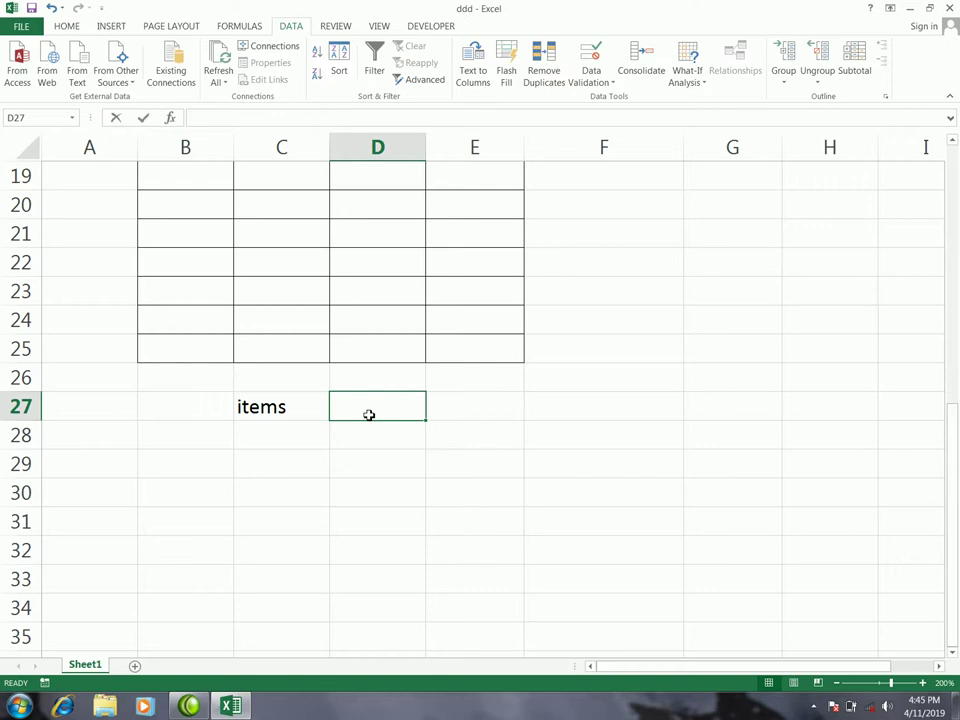
pyautogui.write('Q')
pyautogui.click(447, 410)
pyautogui.write('T')
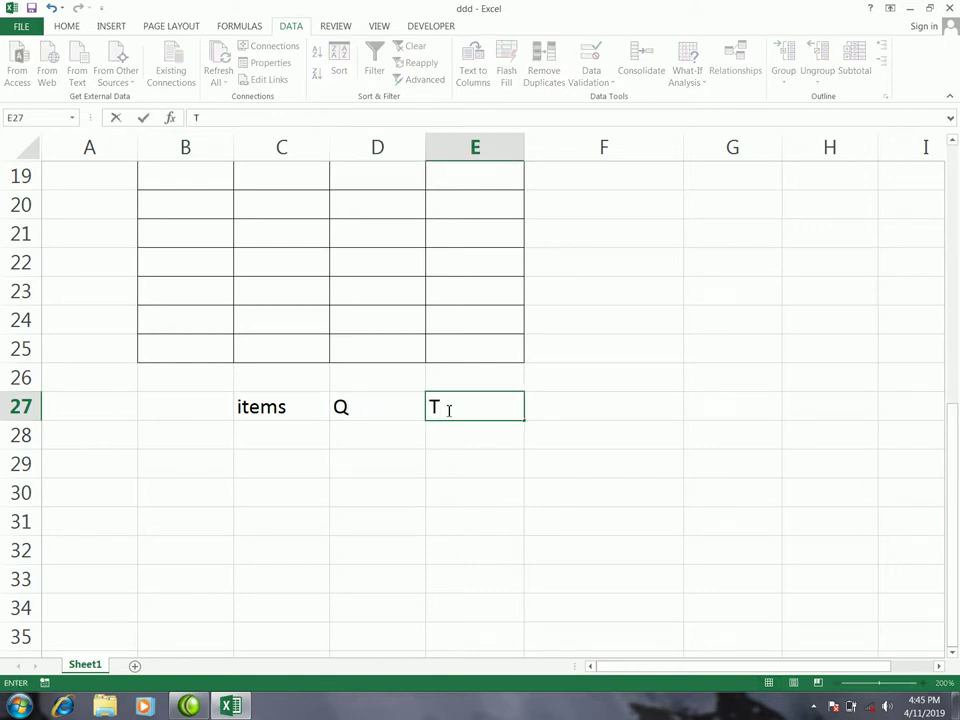
pyautogui.click(306, 432)
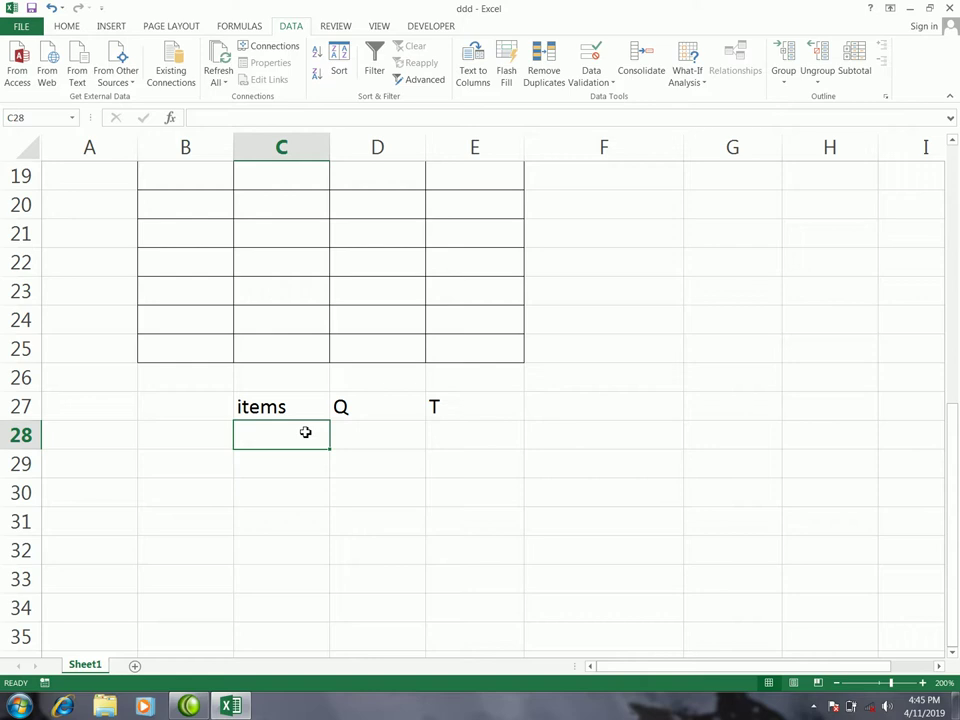
# Enter LCD and TV as the first two item names in C28:C29.
pyautogui.click(355, 434)
pyautogui.click(318, 436)
pyautogui.write('LCD')
pyautogui.click(305, 463)
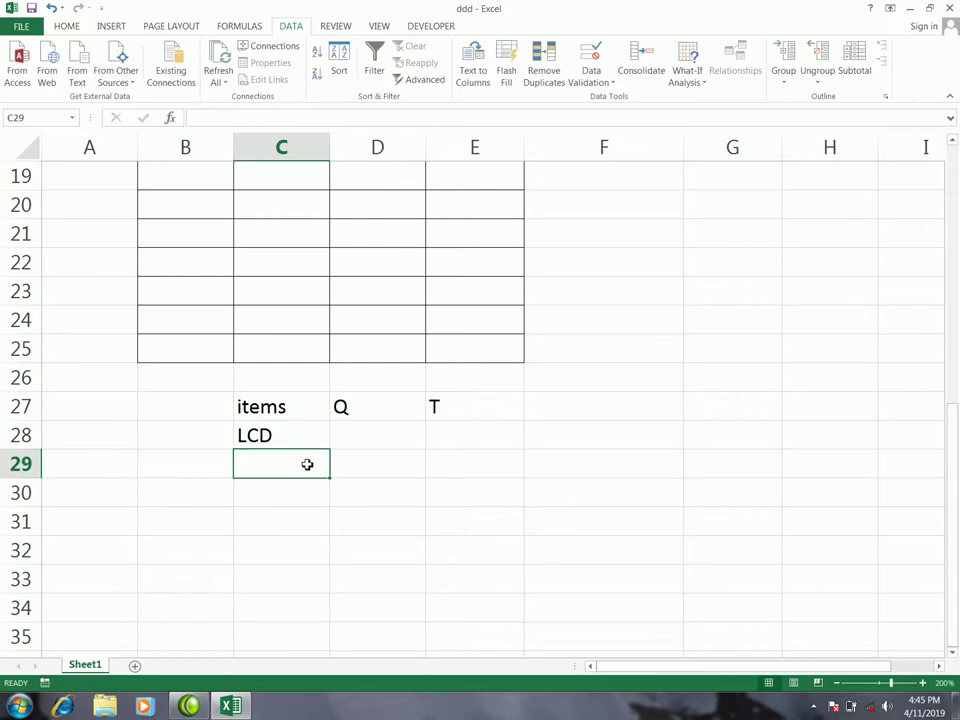
pyautogui.write('Y')
pyautogui.press('BackSpace')
pyautogui.write('TV')
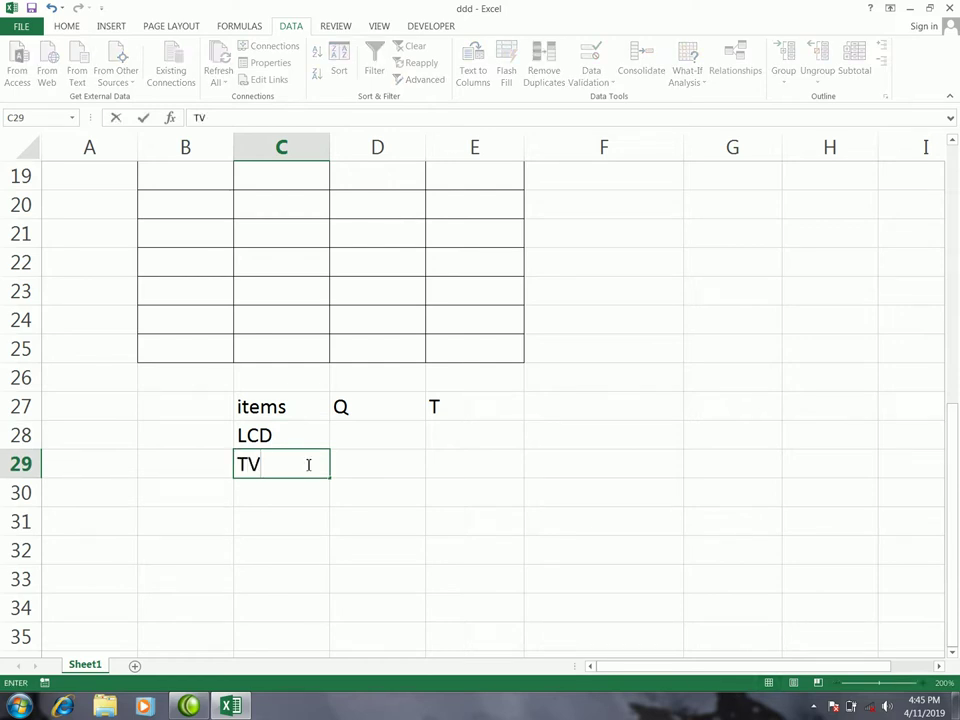
pyautogui.click(291, 499)
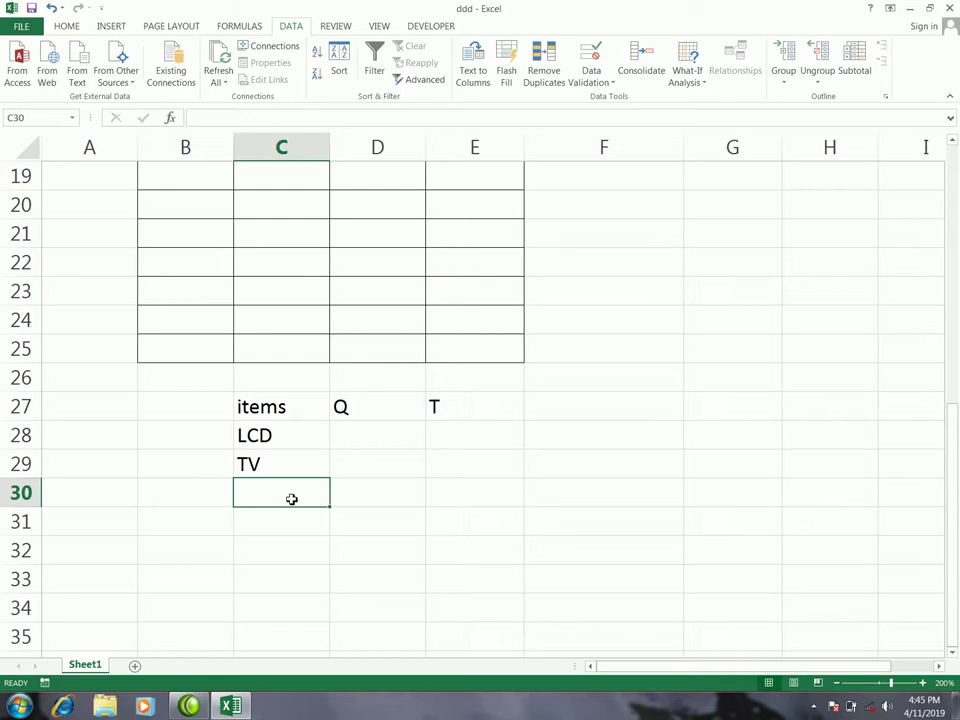
# Add M as the third item name, then start and cancel a formula in E28.
pyautogui.doubleClick(292, 498)
pyautogui.write('M')
pyautogui.click(437, 433)
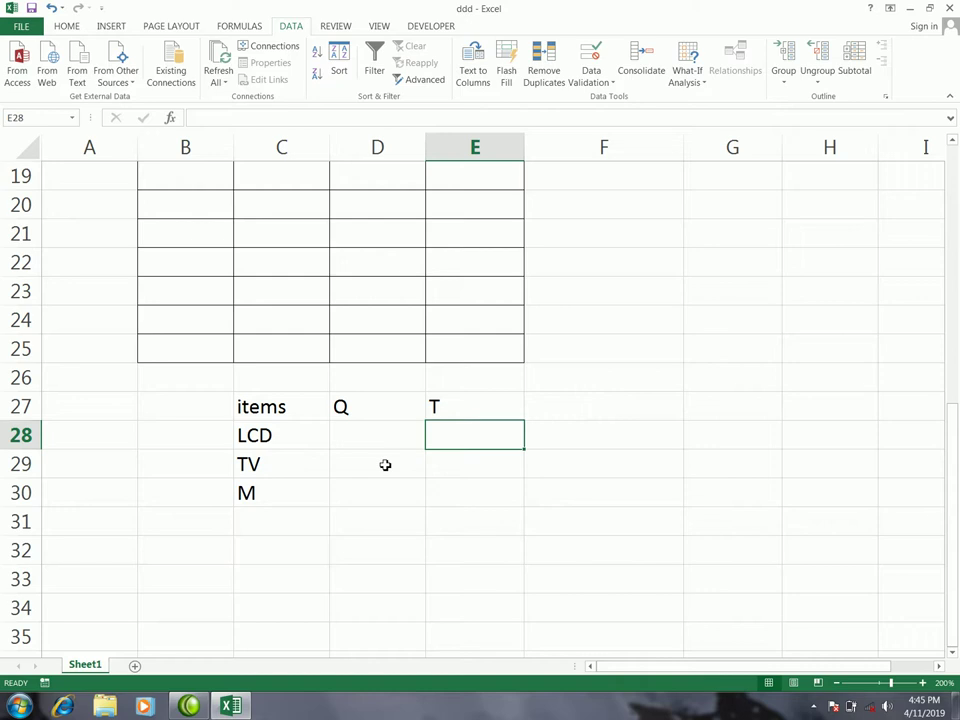
pyautogui.write('=')
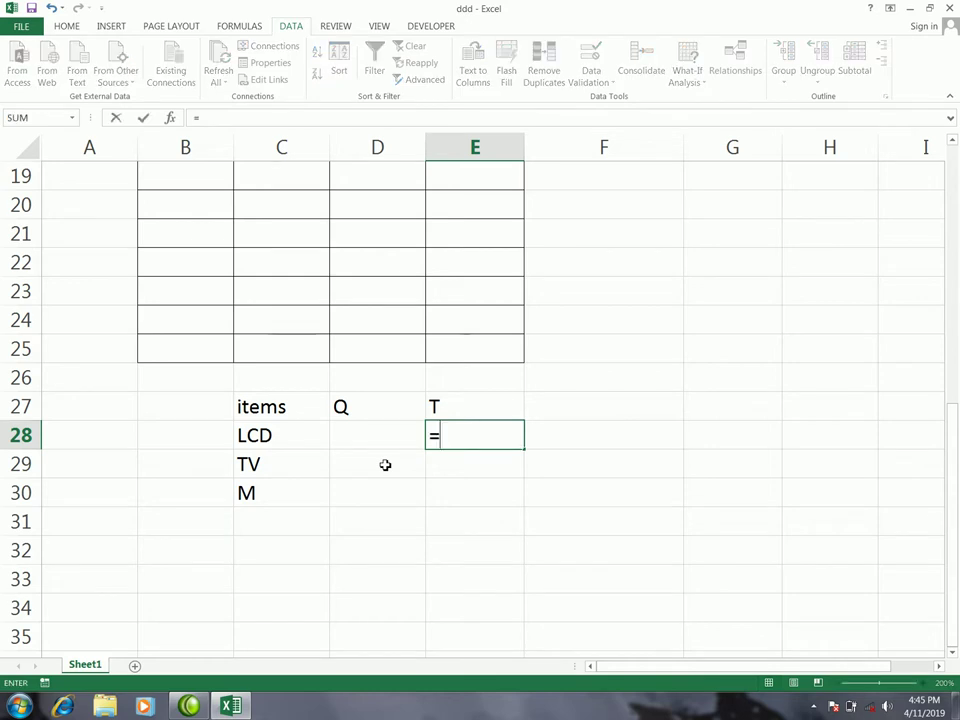
pyautogui.press('Escape')
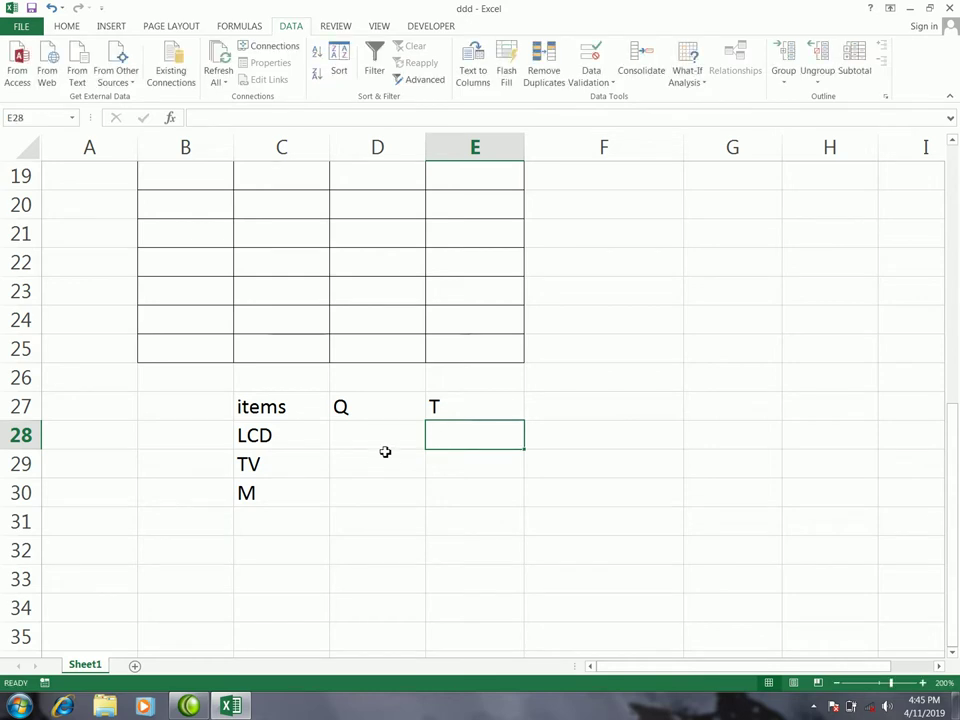
# Insert a new empty sheet column before the Q column.
pyautogui.click(378, 146)
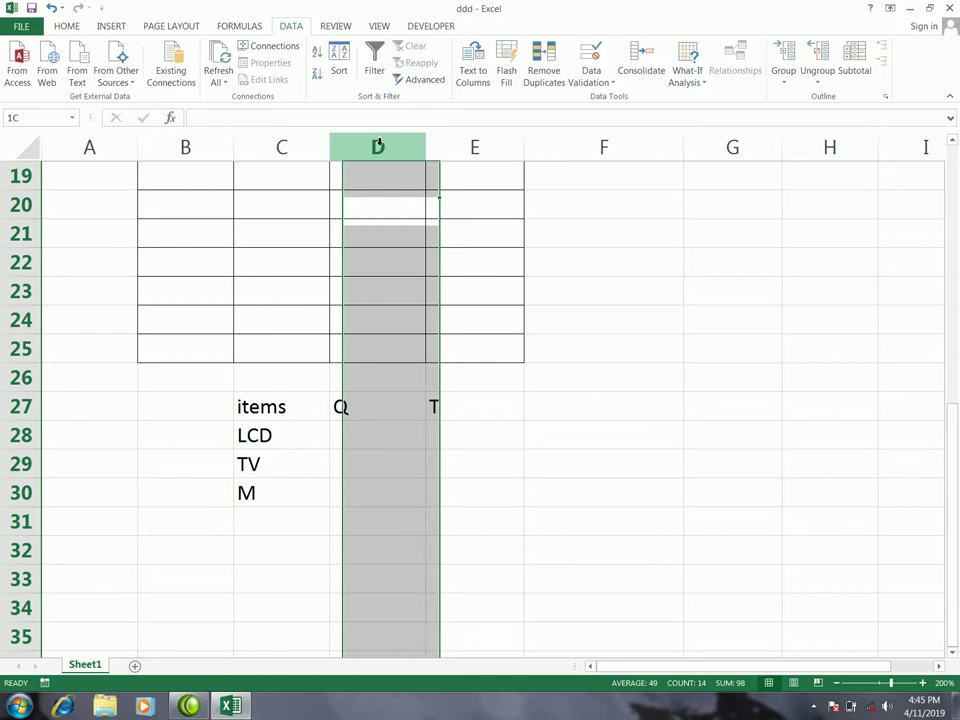
pyautogui.click(66, 26)
pyautogui.click(686, 84)
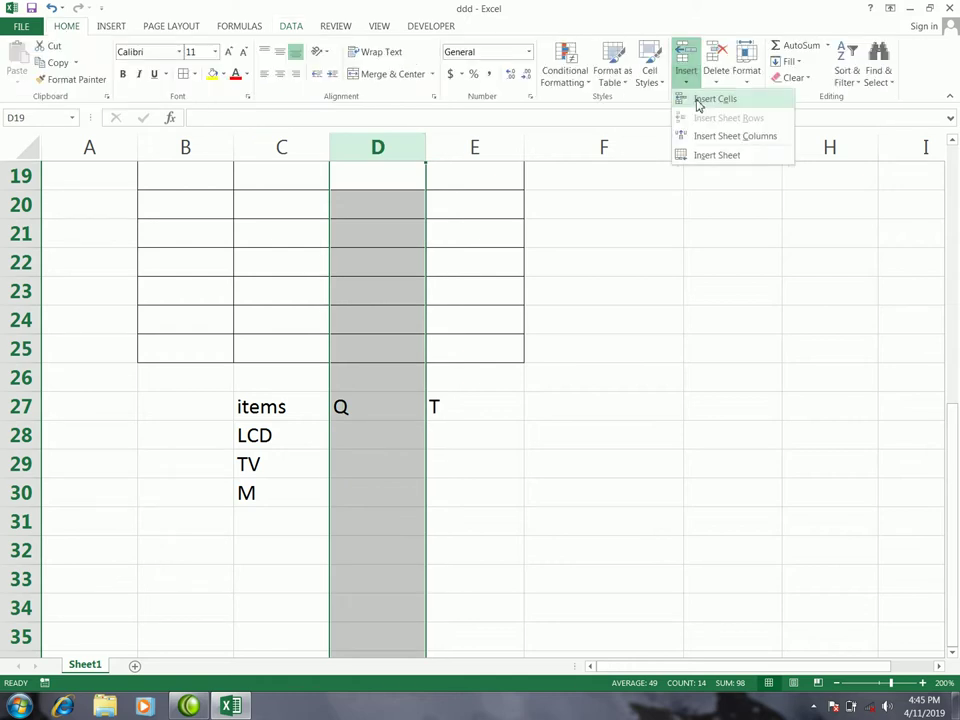
pyautogui.click(715, 137)
# Head the new column 'p' and enter prices 1000 for LCD and 500 for TV.
pyautogui.click(392, 414)
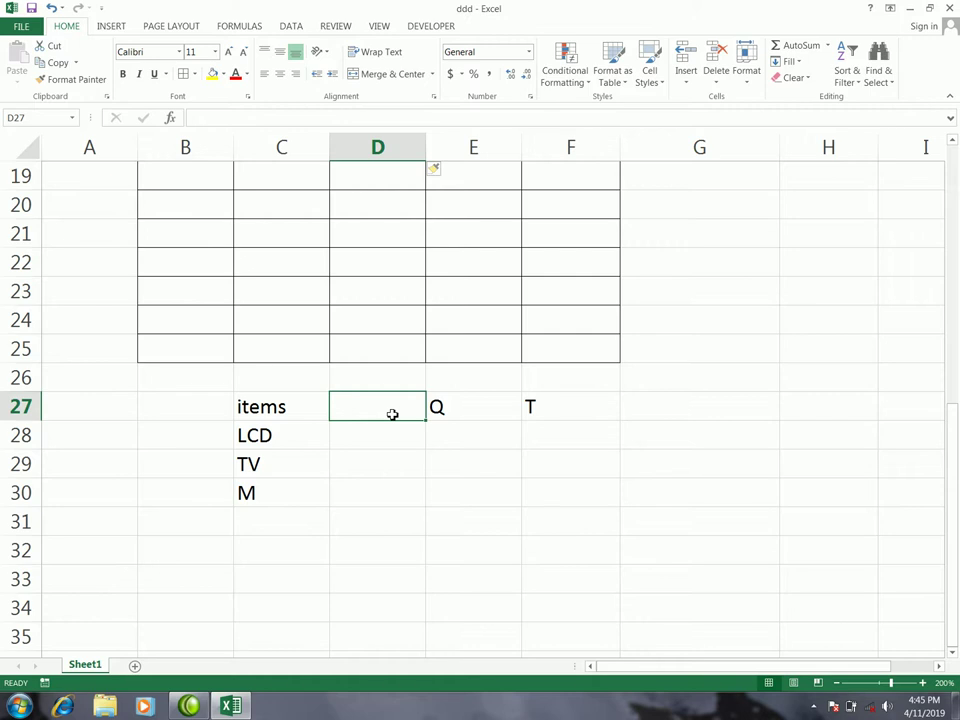
pyautogui.write('p')
pyautogui.click(397, 433)
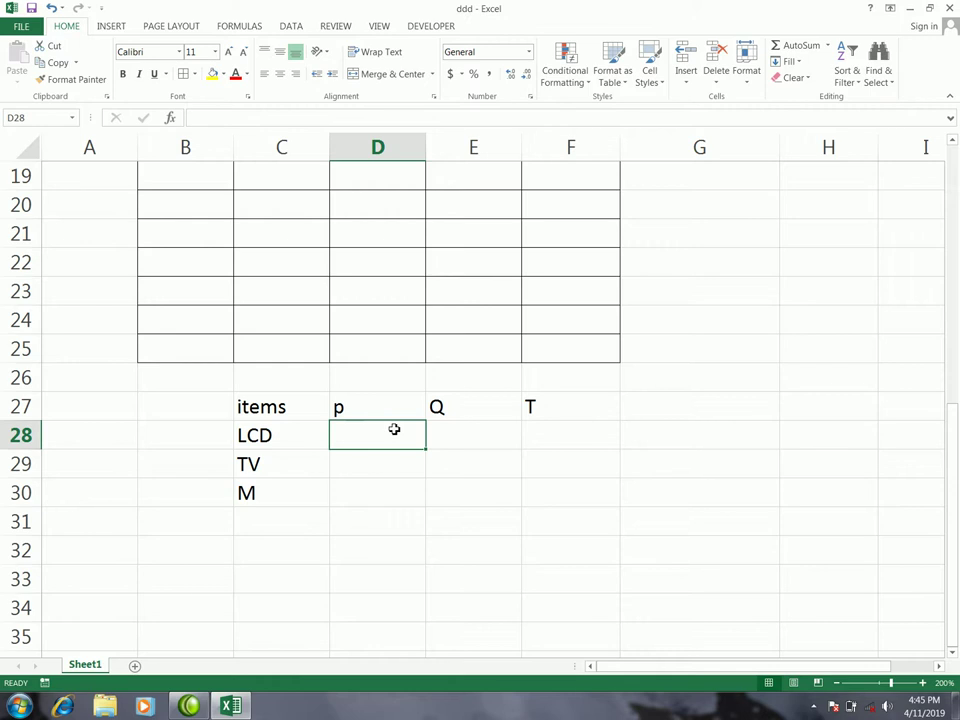
pyautogui.write('1000')
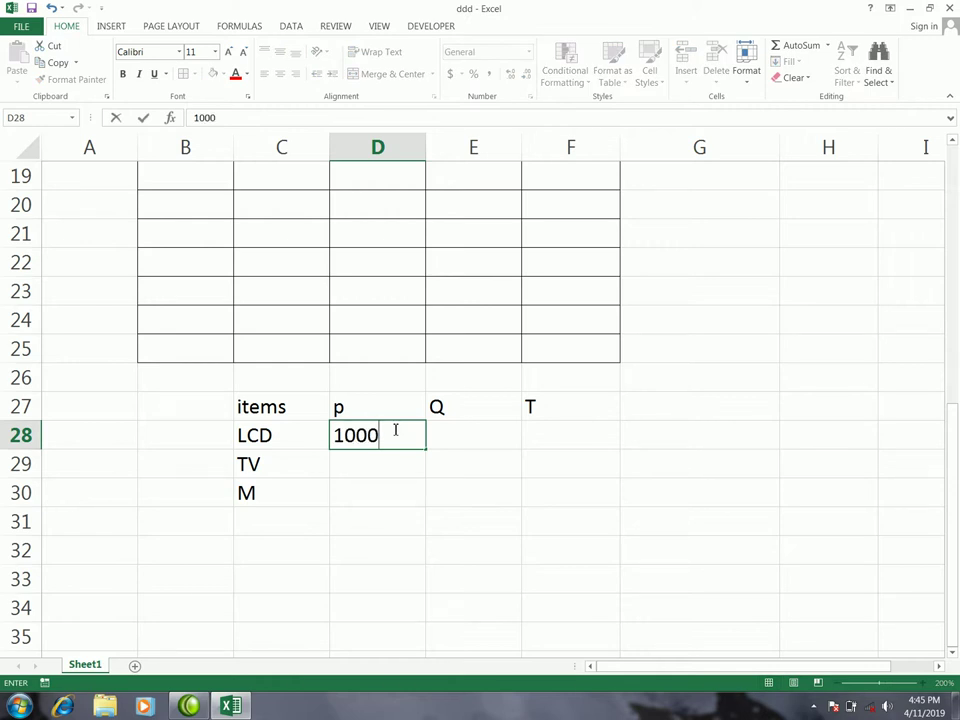
pyautogui.click(396, 469)
pyautogui.write('500')
pyautogui.click(398, 491)
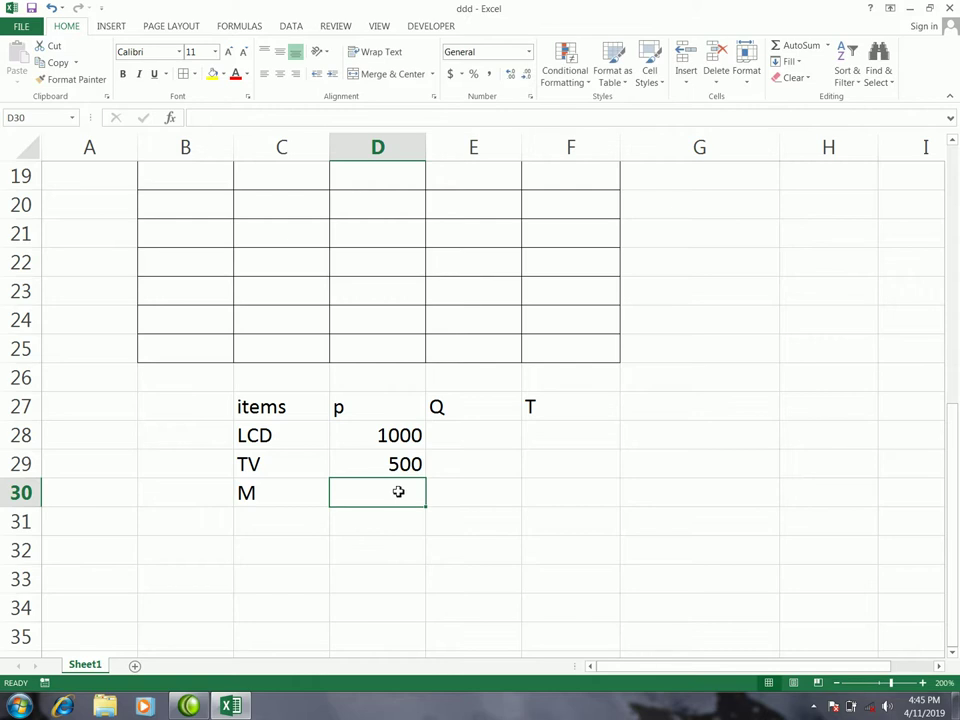
# Enter 200 as M's price and the formula =D28*E28 in F28.
pyautogui.write('200')
pyautogui.click(501, 489)
pyautogui.click(482, 435)
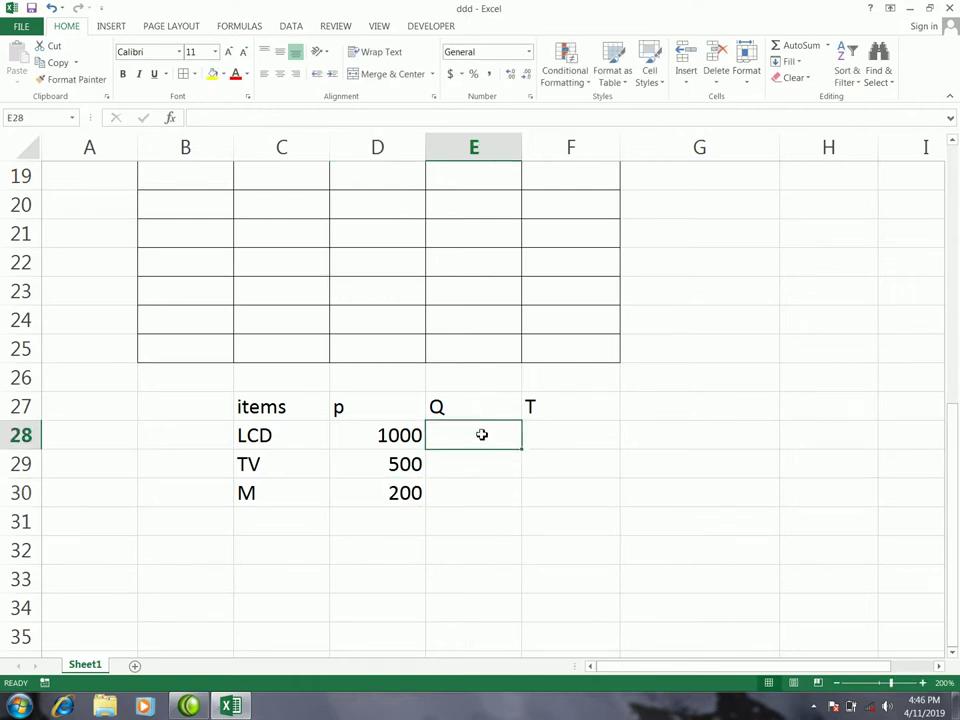
pyautogui.click(540, 436)
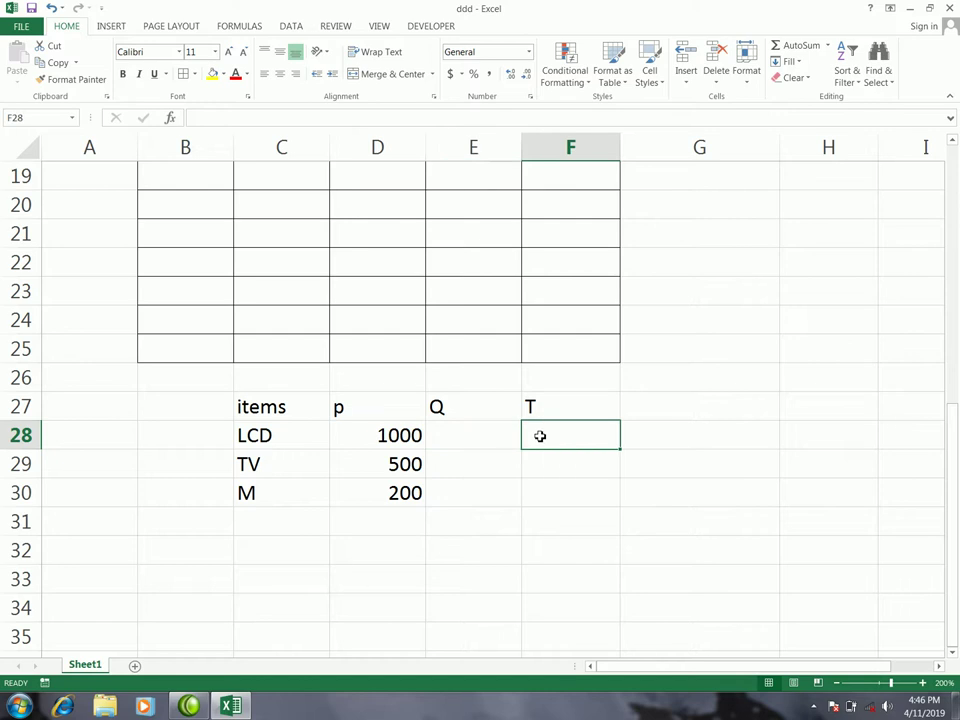
pyautogui.write('=')
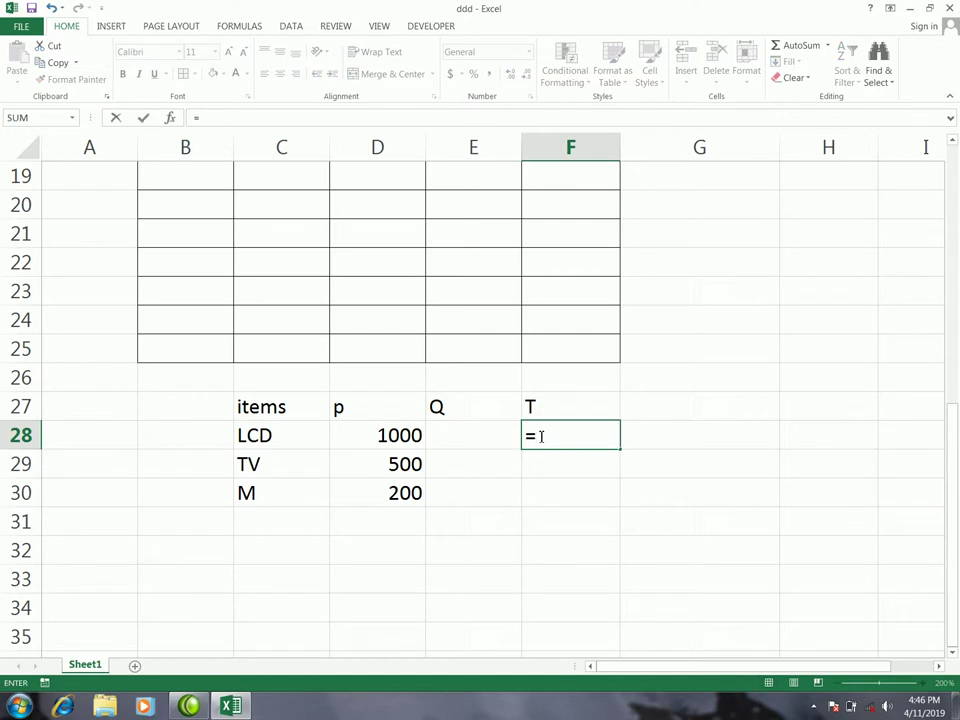
pyautogui.click(410, 435)
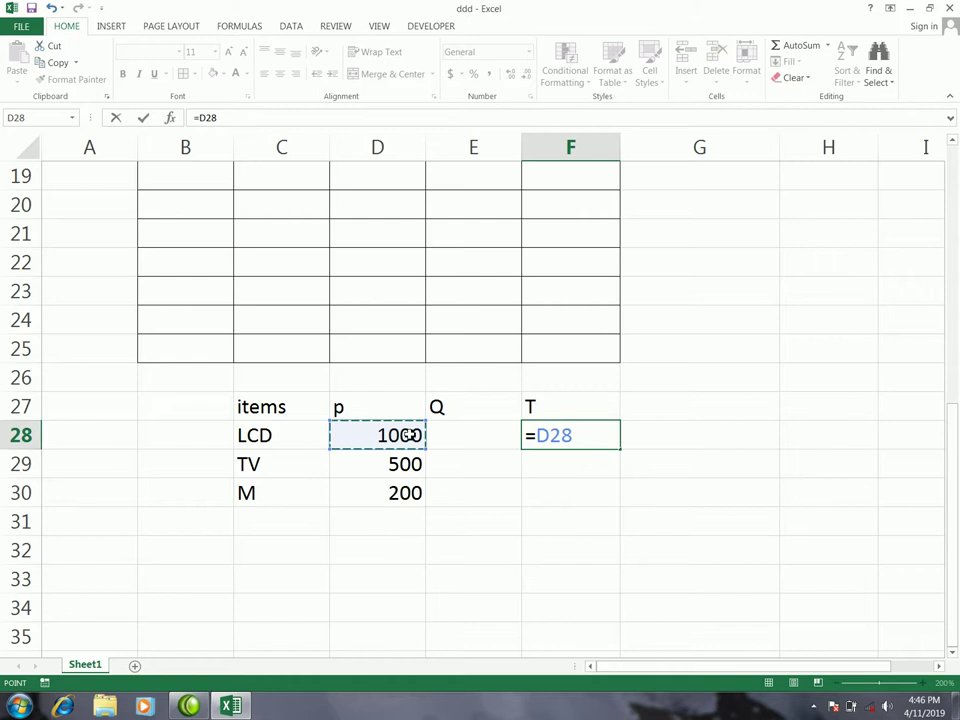
pyautogui.write('*')
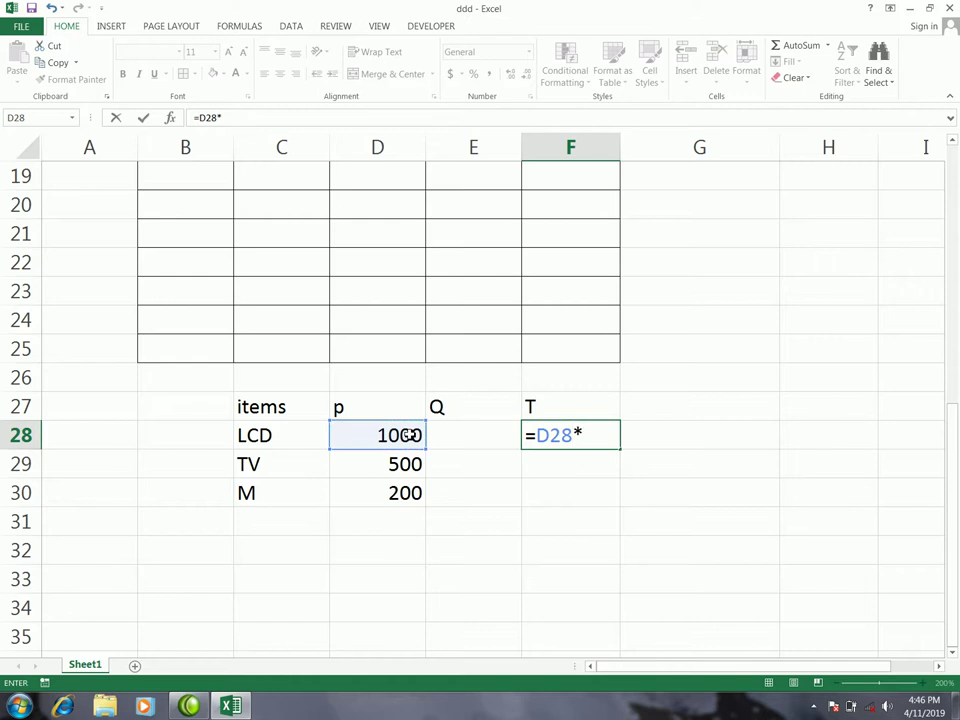
pyautogui.click(433, 437)
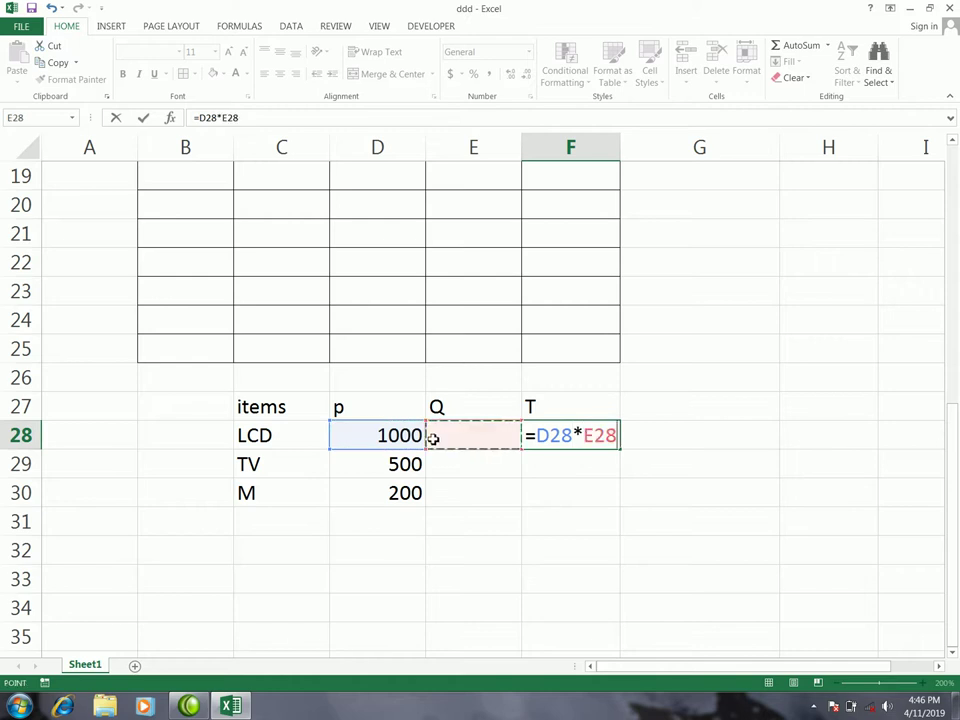
pyautogui.press('Return')
# Fill the total formula down to F30 and check the LCD price and quantity cells.
pyautogui.click(551, 437)
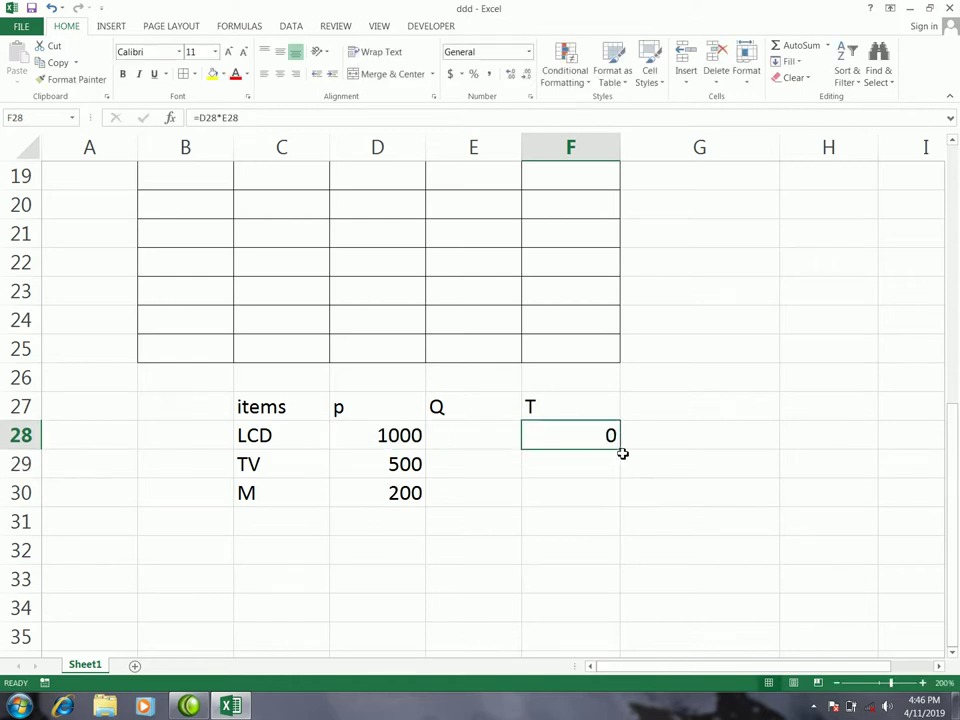
pyautogui.moveTo(620, 452); pyautogui.dragTo(623, 505)
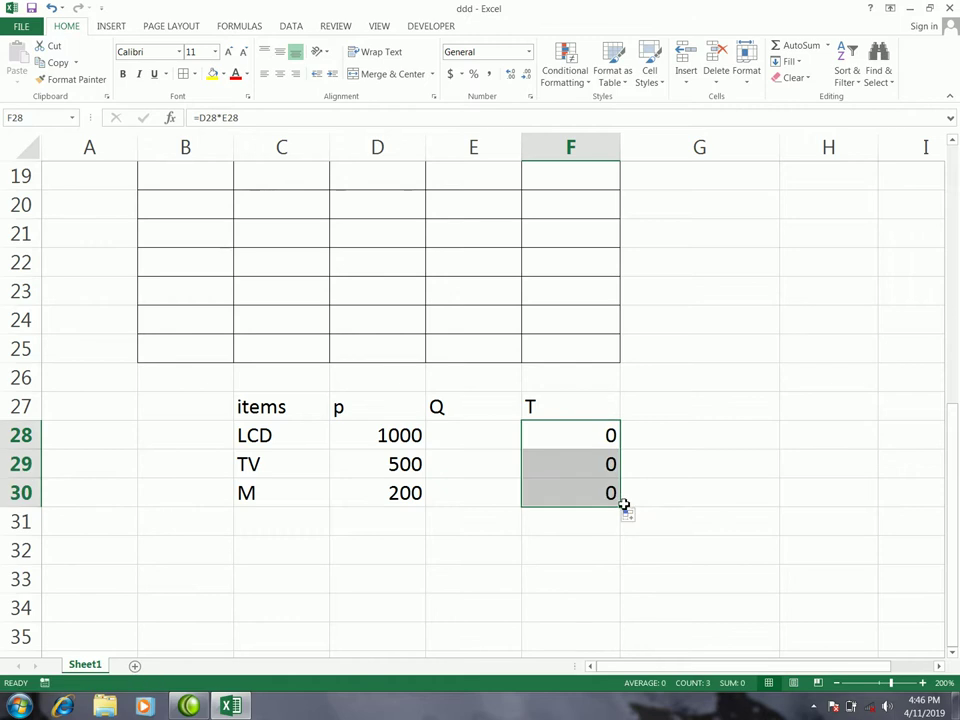
pyautogui.click(471, 437)
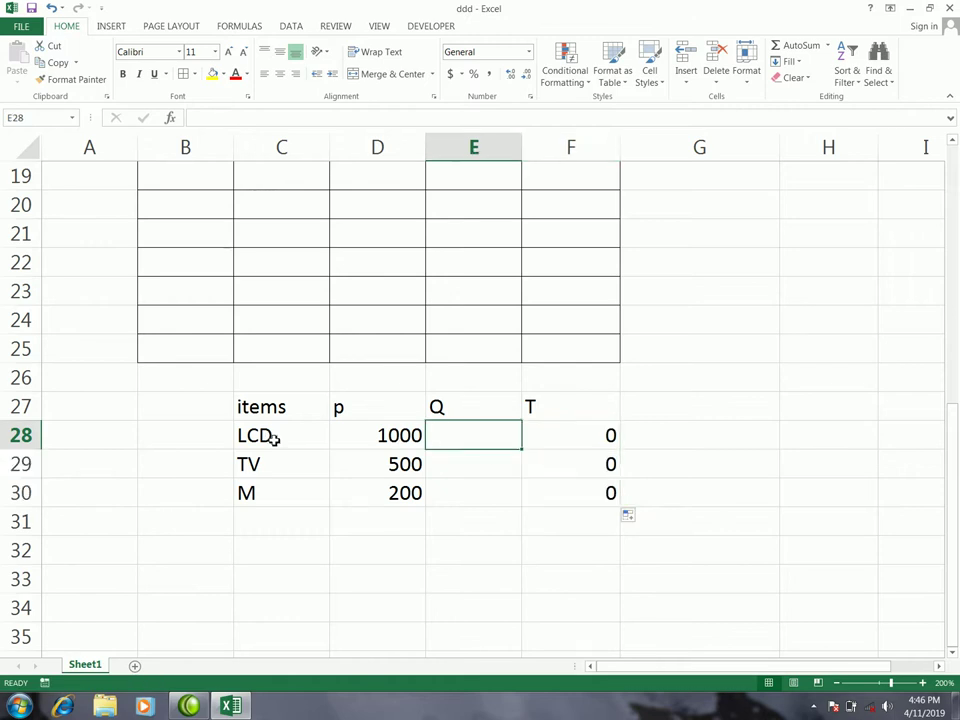
pyautogui.click(368, 438)
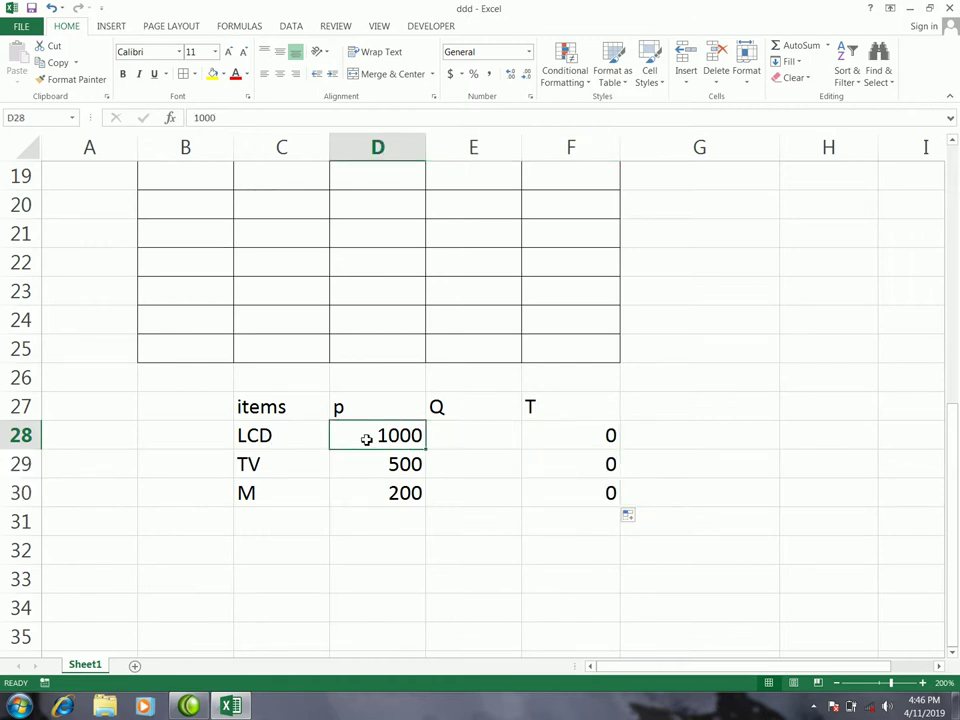
pyautogui.click(452, 437)
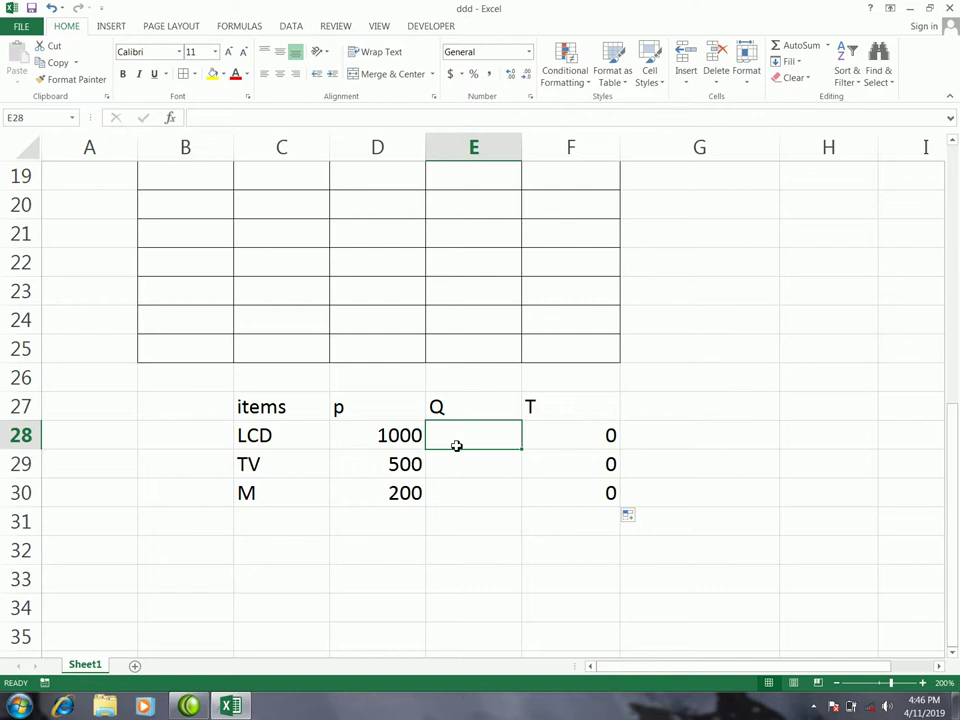
# Enter quantities 2, 5 and 5 for LCD, TV and M in E28:E30.
pyautogui.write('2')
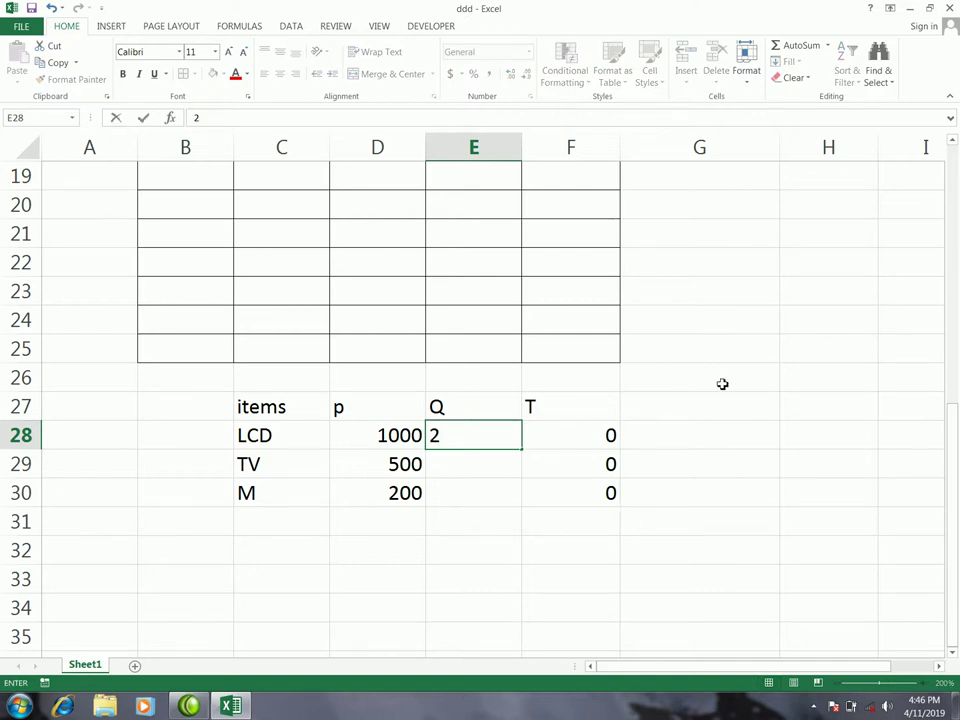
pyautogui.click(722, 381)
pyautogui.click(494, 463)
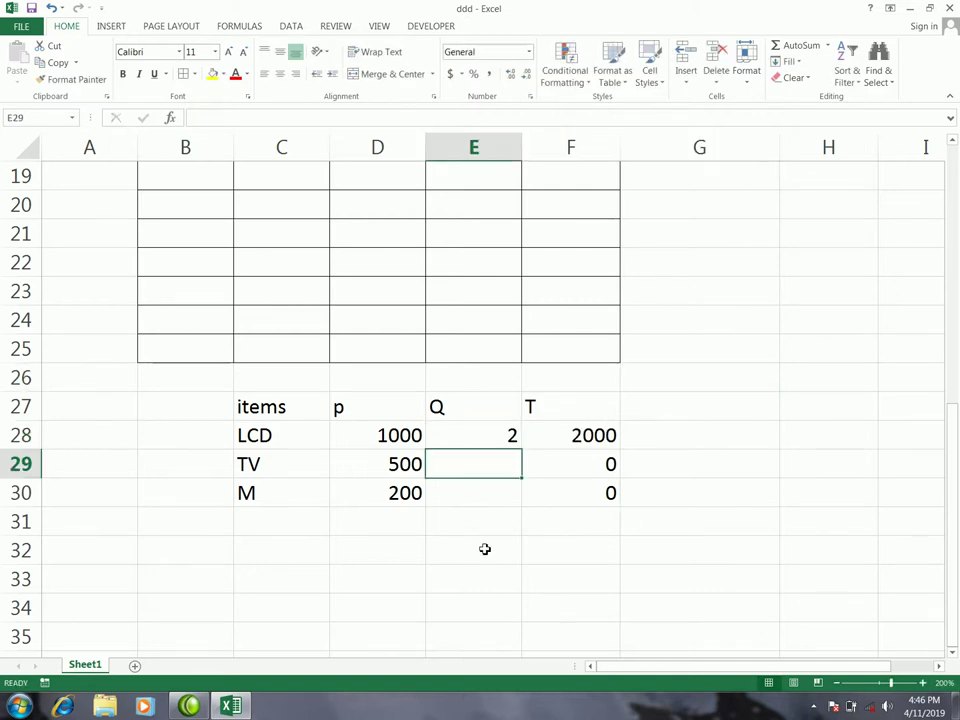
pyautogui.write('5')
pyautogui.click(755, 407)
pyautogui.click(496, 493)
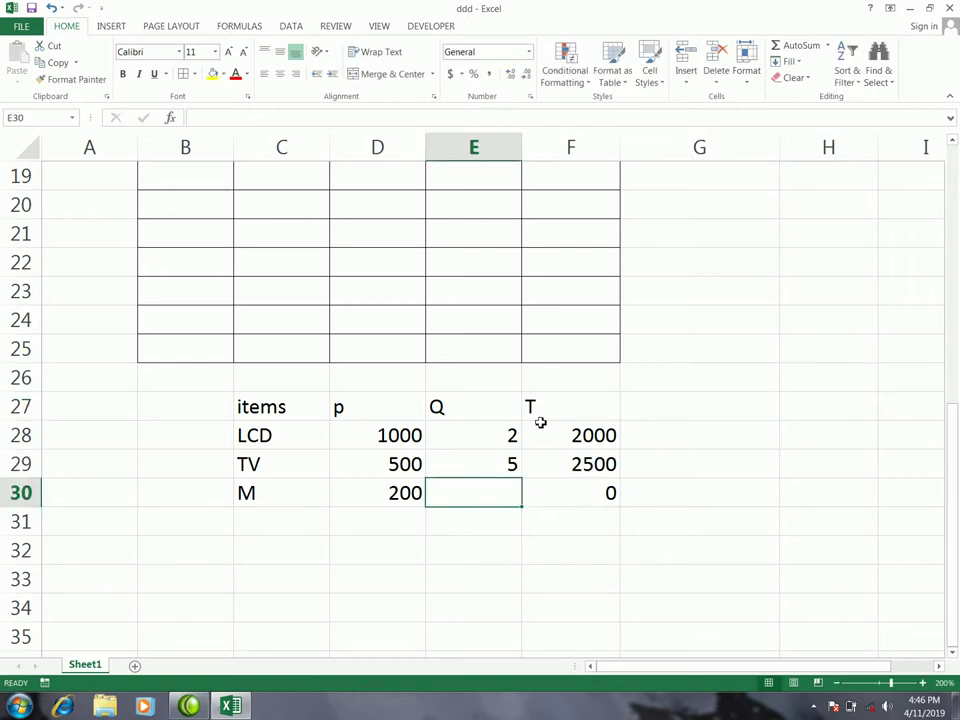
pyautogui.write('5')
pyautogui.click(696, 458)
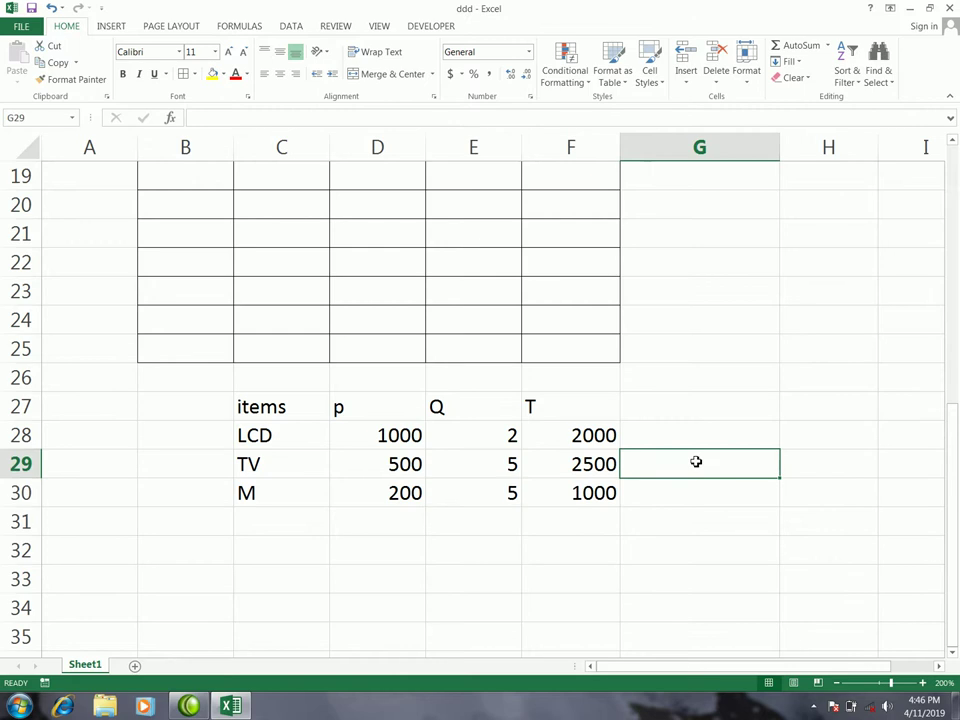
# Select the total cells and the LCD row, then pick F31 below the totals.
pyautogui.click(591, 440)
pyautogui.moveTo(591, 440); pyautogui.dragTo(583, 489)
pyautogui.moveTo(328, 439); pyautogui.dragTo(583, 441)
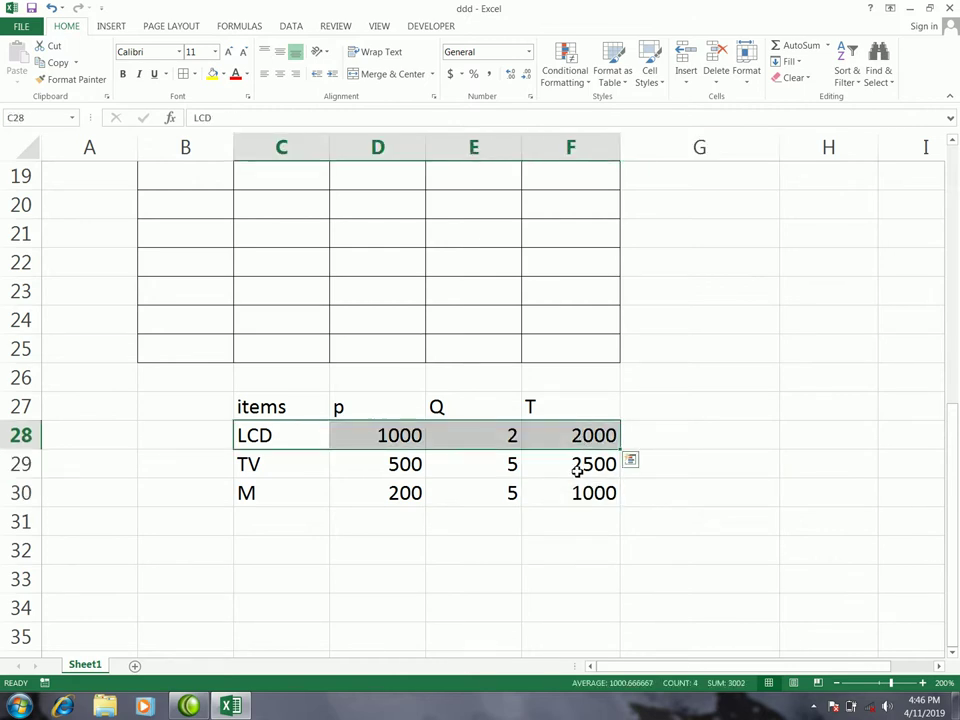
pyautogui.click(576, 521)
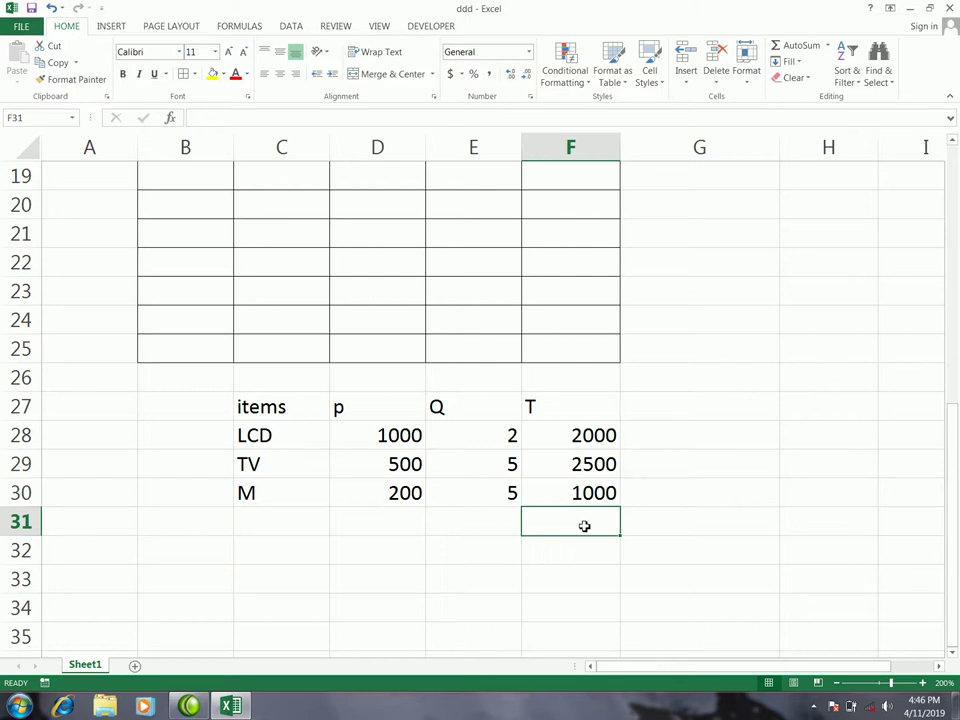
# Enter =SUM(F28:F30) in F31, giving a total of 5500.
pyautogui.write('=')
pyautogui.write('SUM')
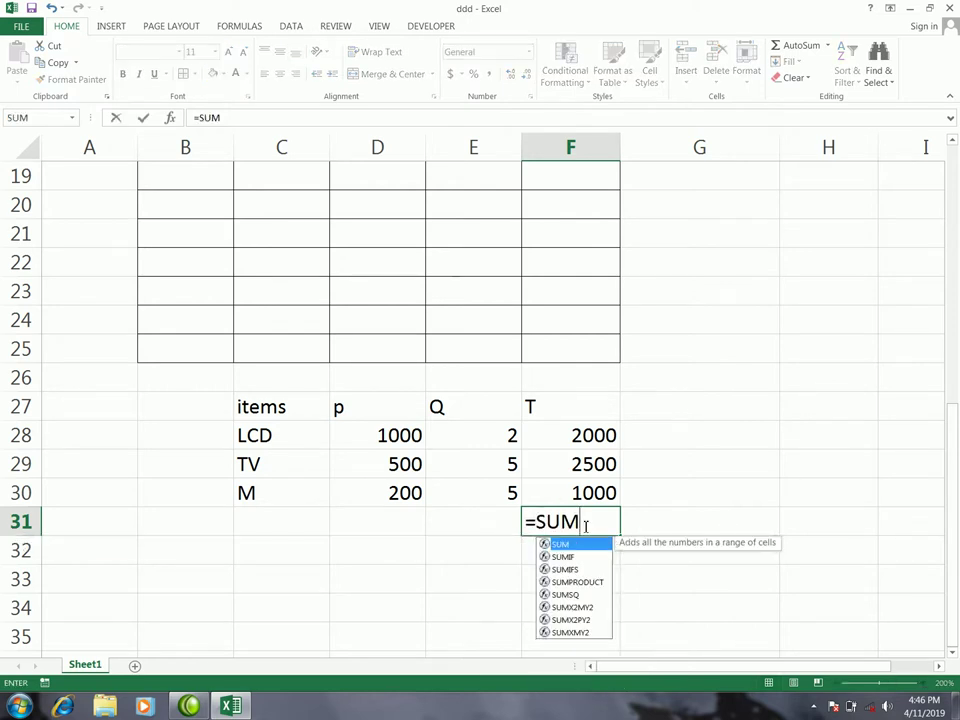
pyautogui.write('(')
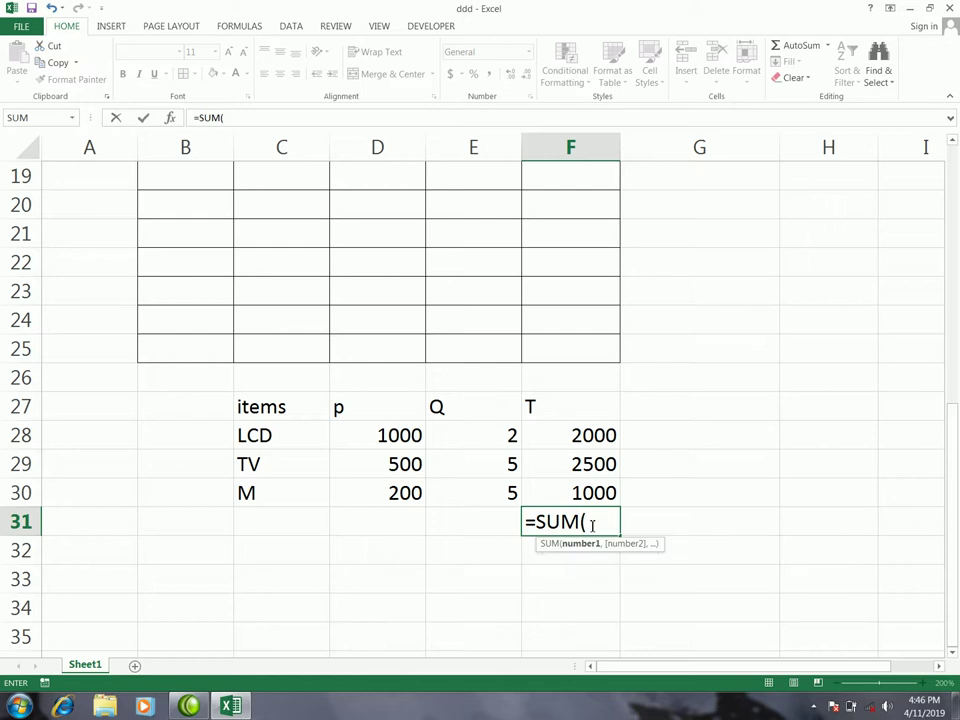
pyautogui.moveTo(583, 435); pyautogui.dragTo(588, 492)
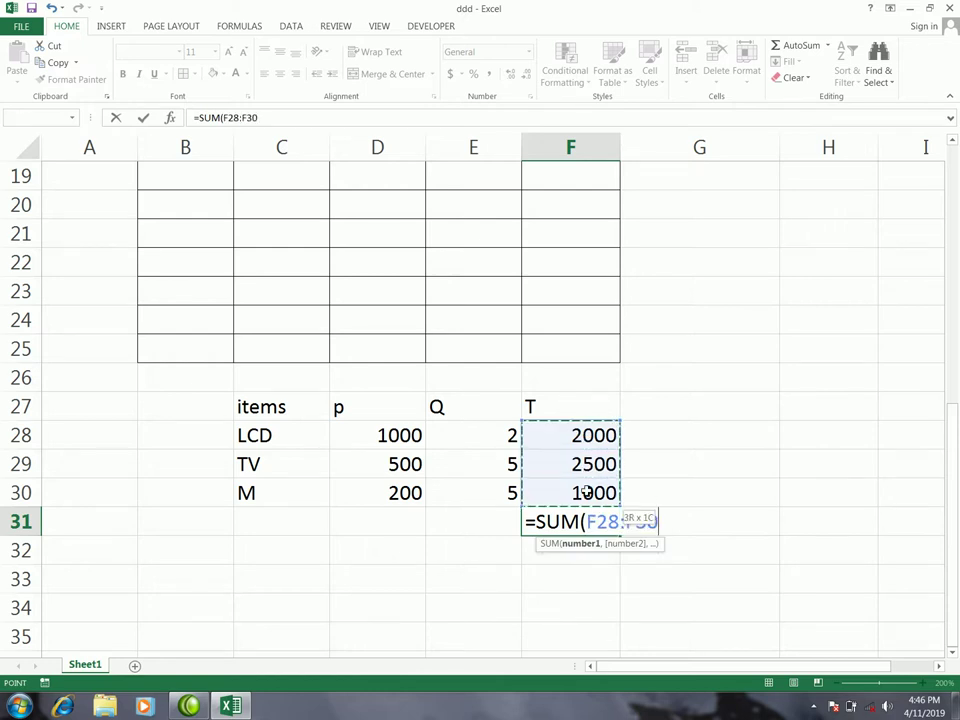
pyautogui.write(')')
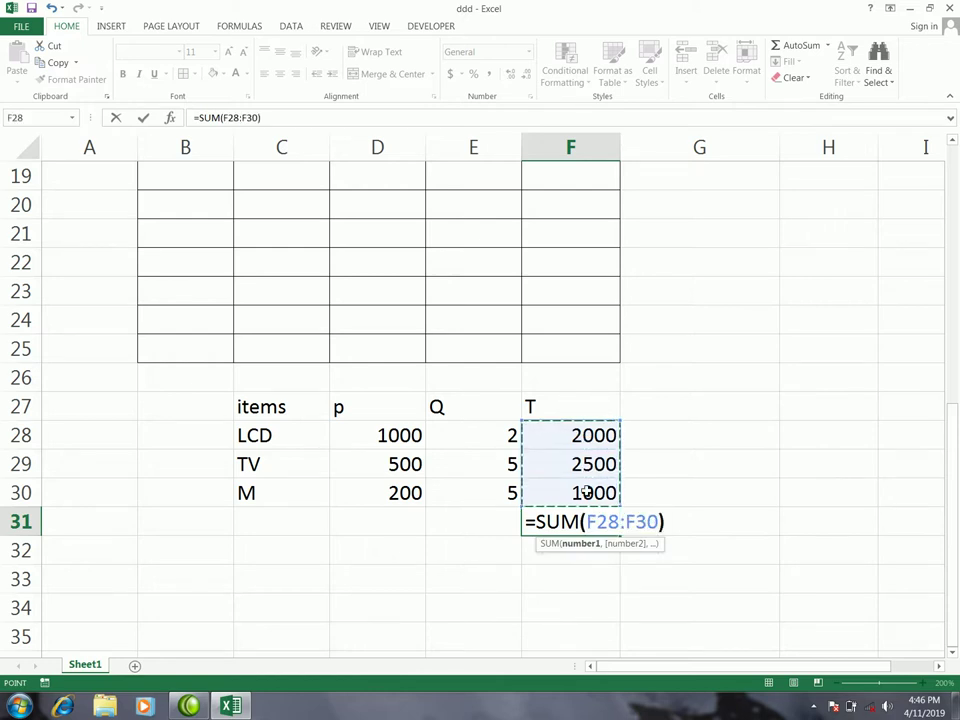
pyautogui.press('Return')
pyautogui.click(596, 528)
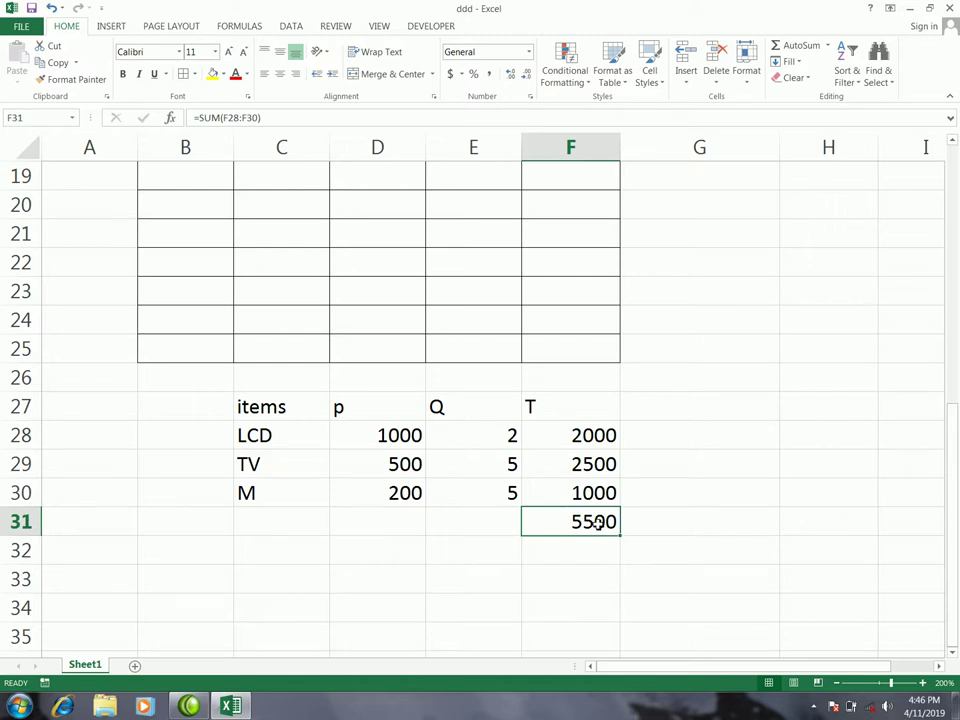
# Select the LCD and TV rows and the column F totals to review them.
pyautogui.moveTo(300, 437); pyautogui.dragTo(542, 435)
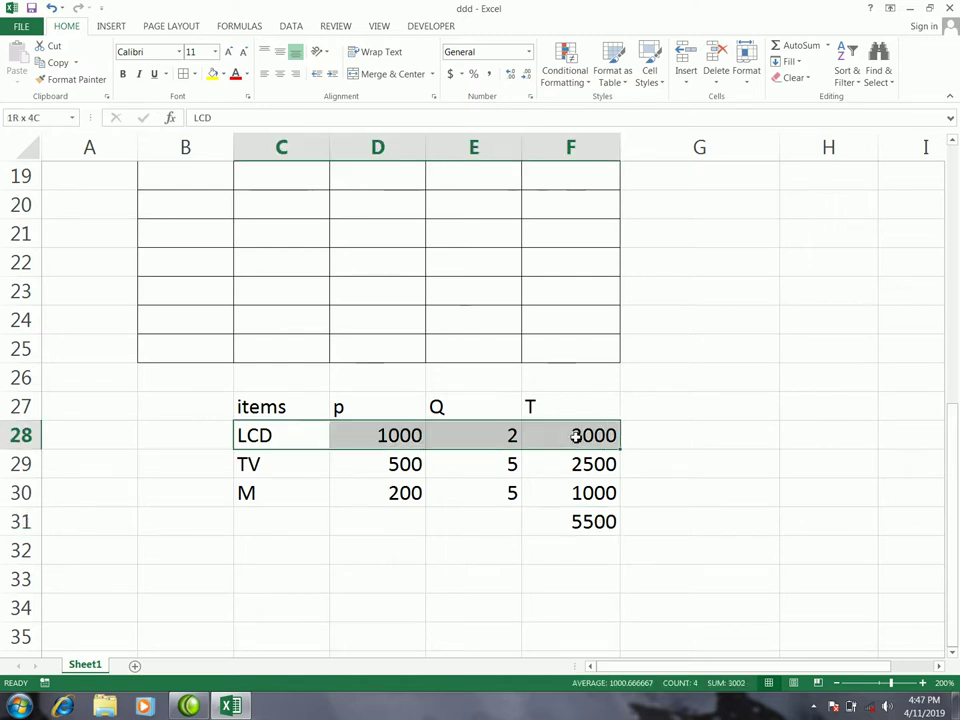
pyautogui.moveTo(300, 475); pyautogui.dragTo(531, 467)
pyautogui.click(566, 526)
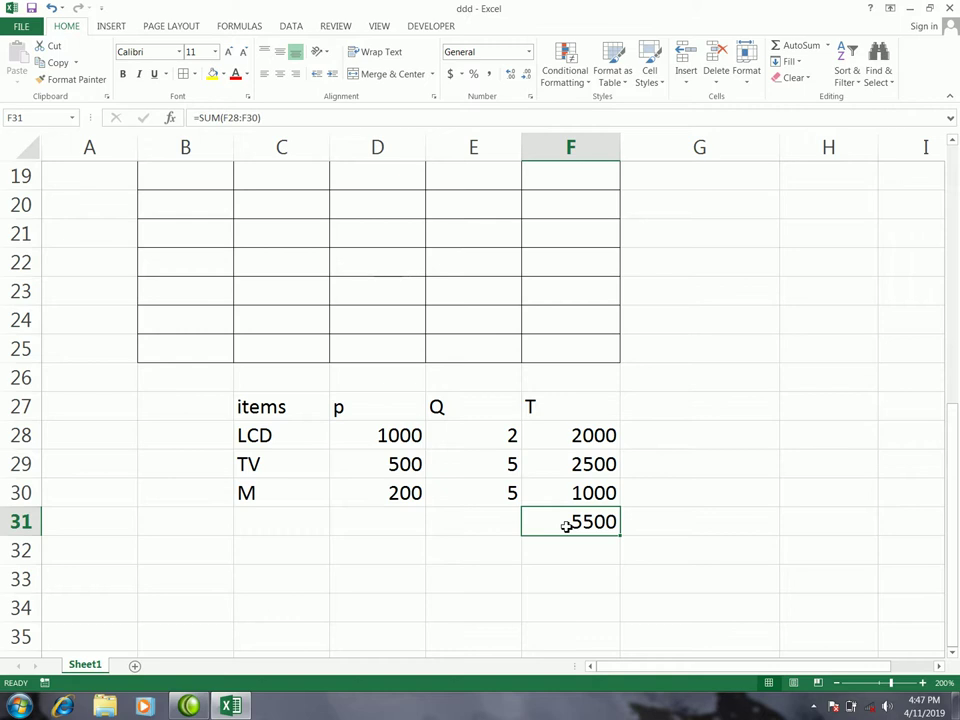
pyautogui.moveTo(540, 433); pyautogui.dragTo(557, 522)
# Delete F28:F31, check the prices 1000, 500 and 200, and select F28.
pyautogui.press('Delete')
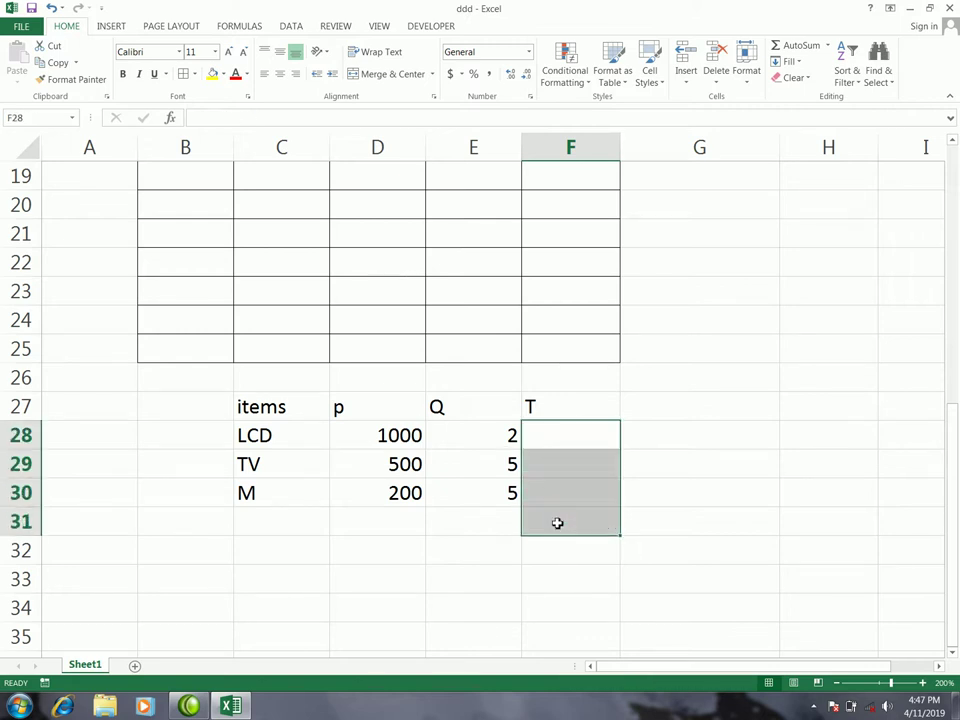
pyautogui.moveTo(395, 435)
pyautogui.mouseDown()
pyautogui.moveTo(408, 476)
pyautogui.moveTo(402, 578)
pyautogui.mouseUp()
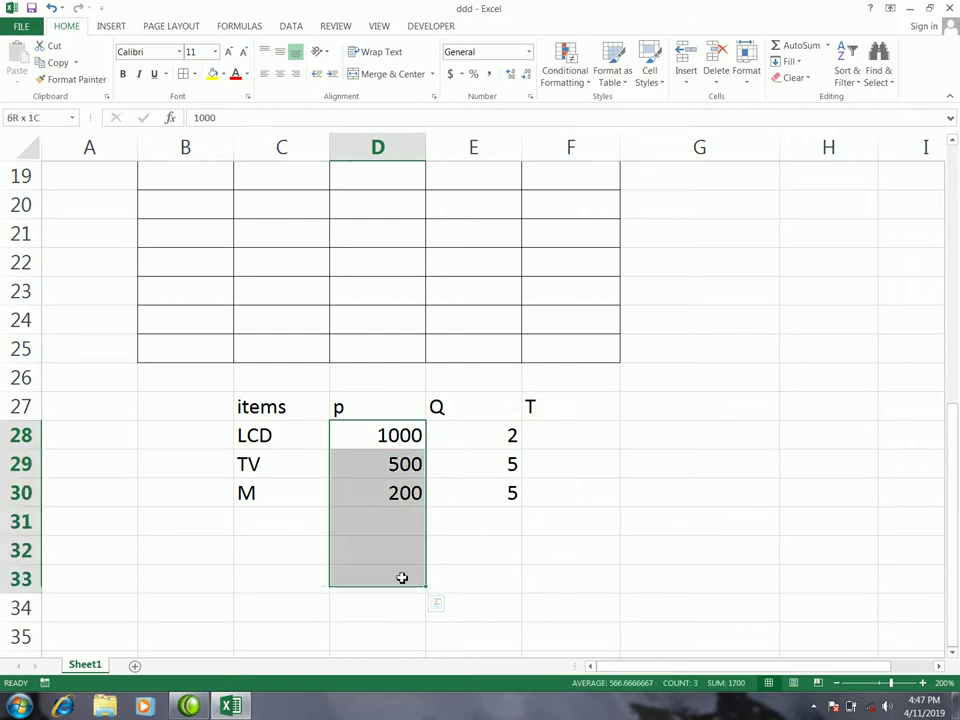
pyautogui.click(388, 467)
pyautogui.click(288, 433)
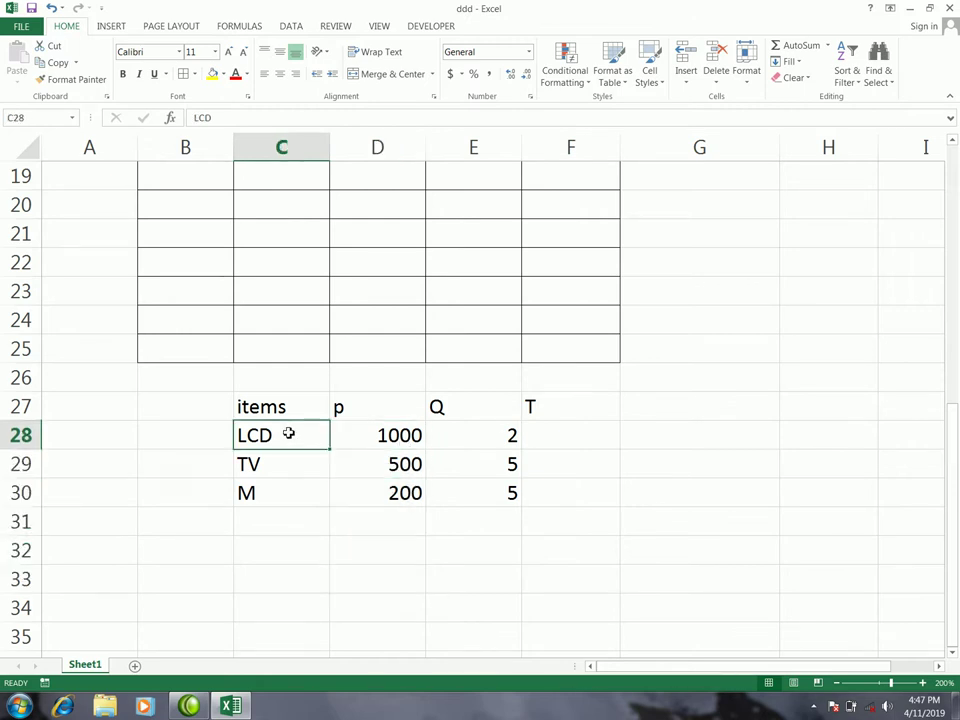
pyautogui.click(373, 435)
pyautogui.click(395, 468)
pyautogui.click(393, 495)
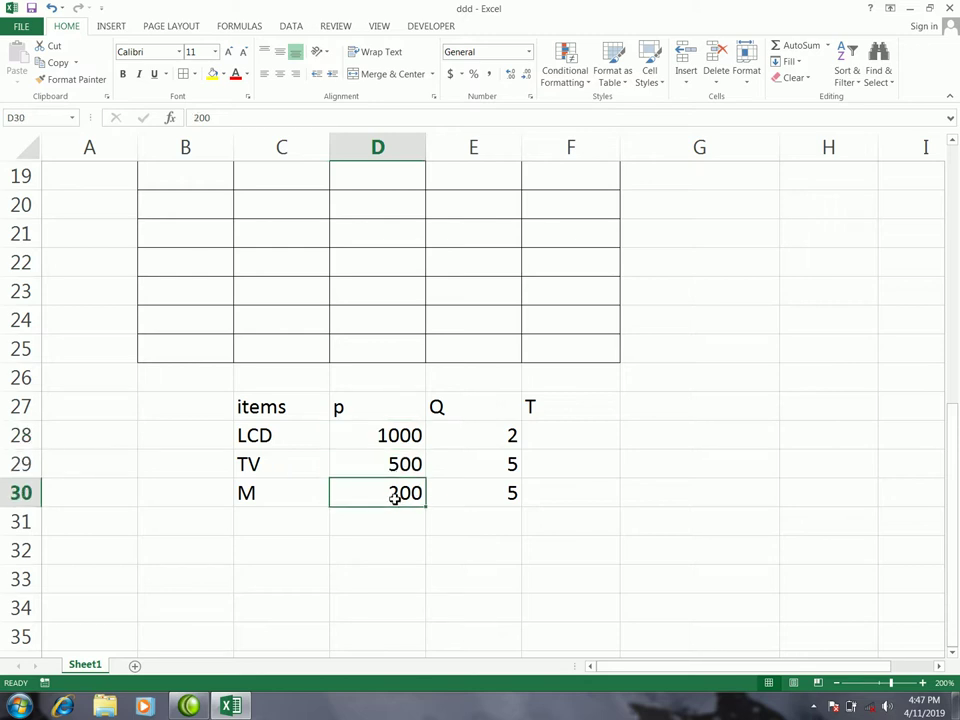
pyautogui.click(564, 435)
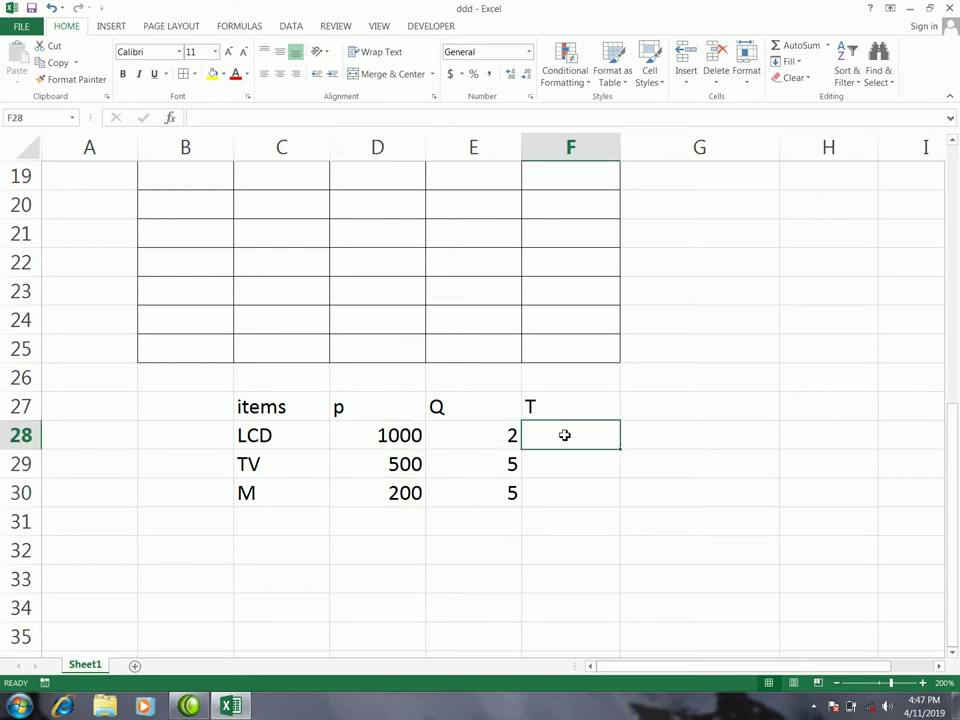
# Enter =IF(C28="LCD",E28*1000,IF(C28="TV",E28*500)) in F28, showing 2000.
pyautogui.write('=IF(')
pyautogui.click(293, 429)
pyautogui.write('=')
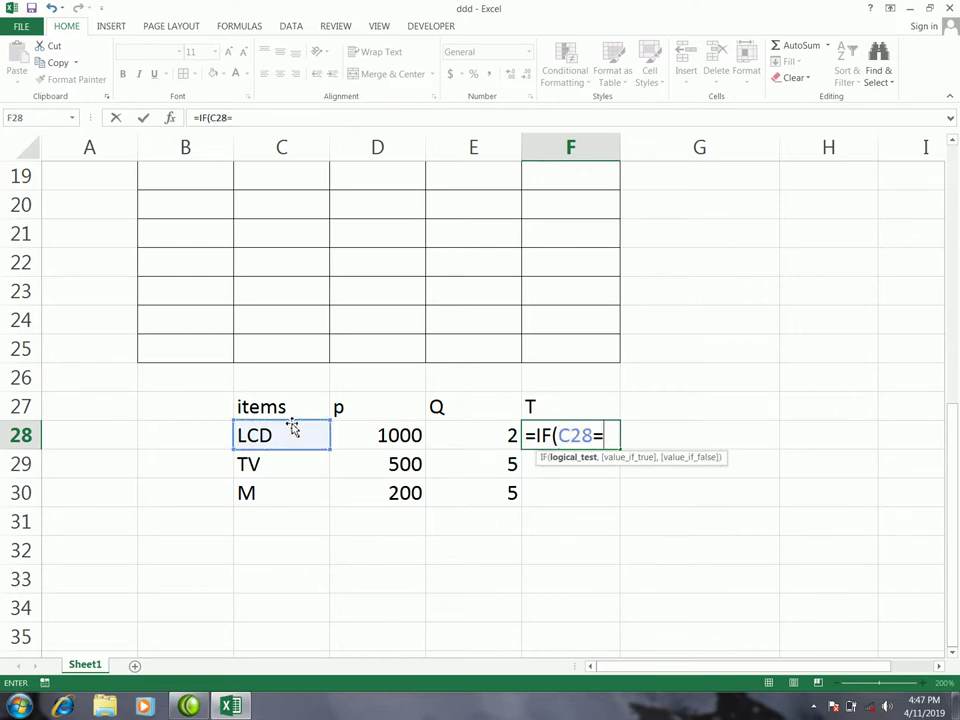
pyautogui.write('"LCD')
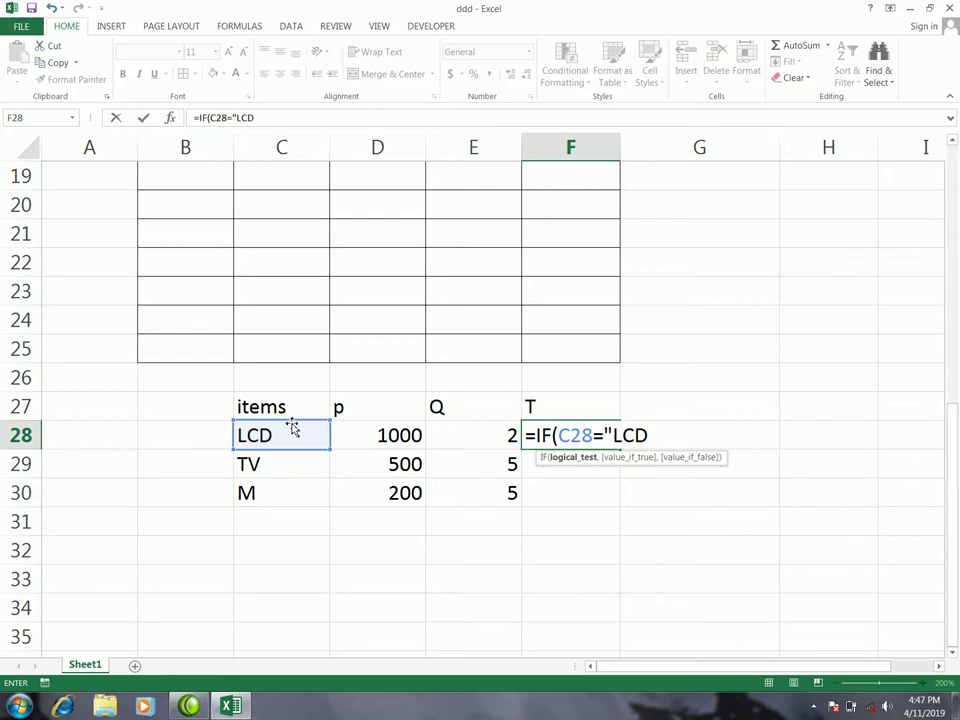
pyautogui.write('",')
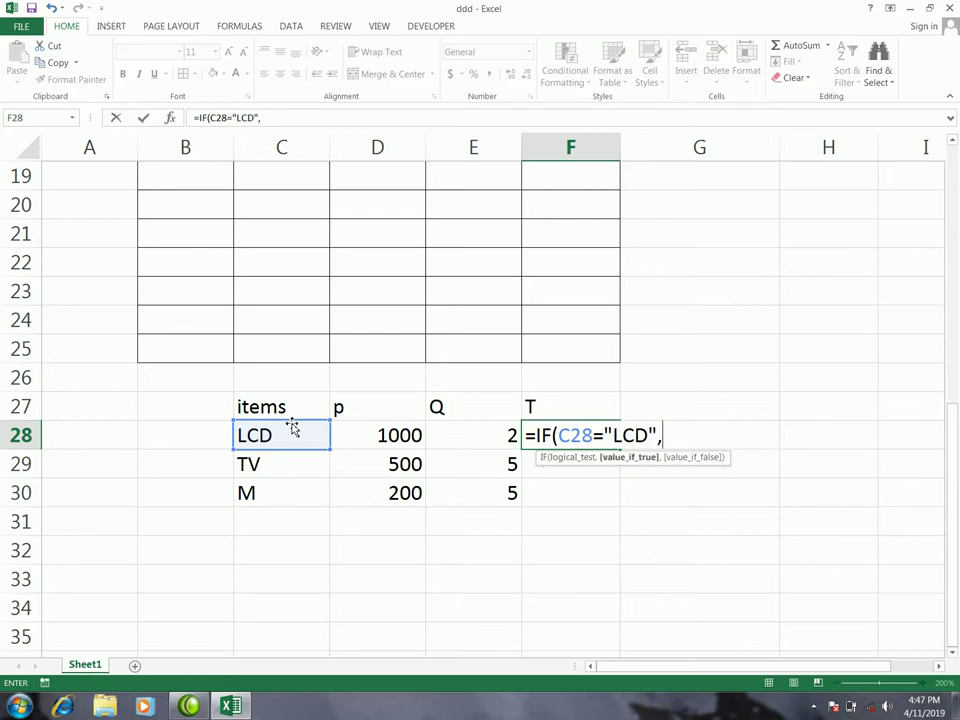
pyautogui.click(463, 435)
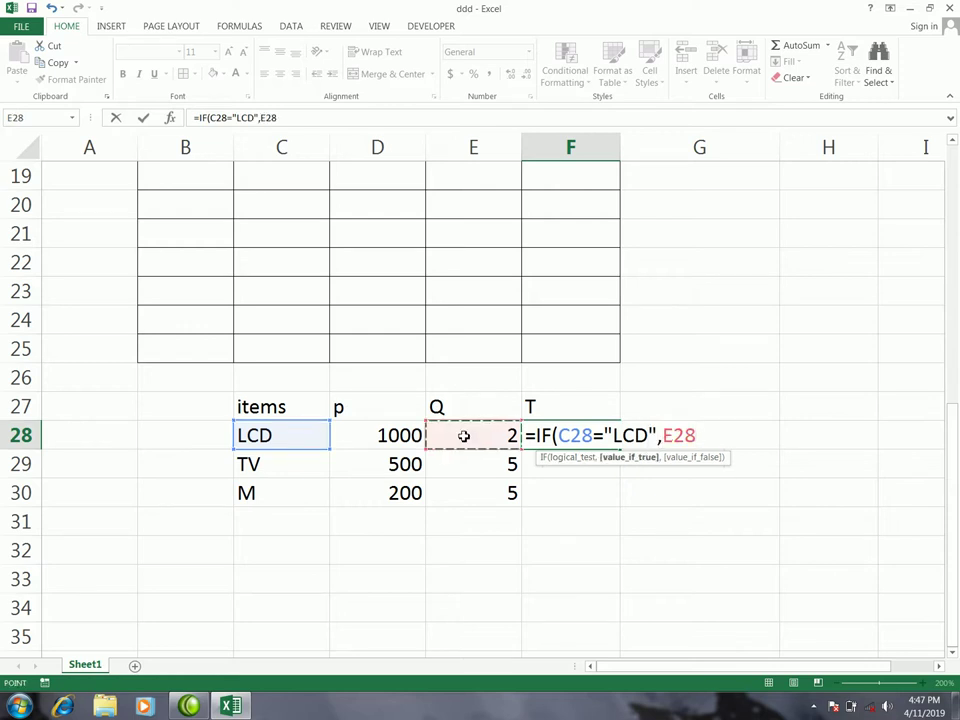
pyautogui.write('*')
pyautogui.write('1000,IF(')
pyautogui.click(304, 431)
pyautogui.write('=')
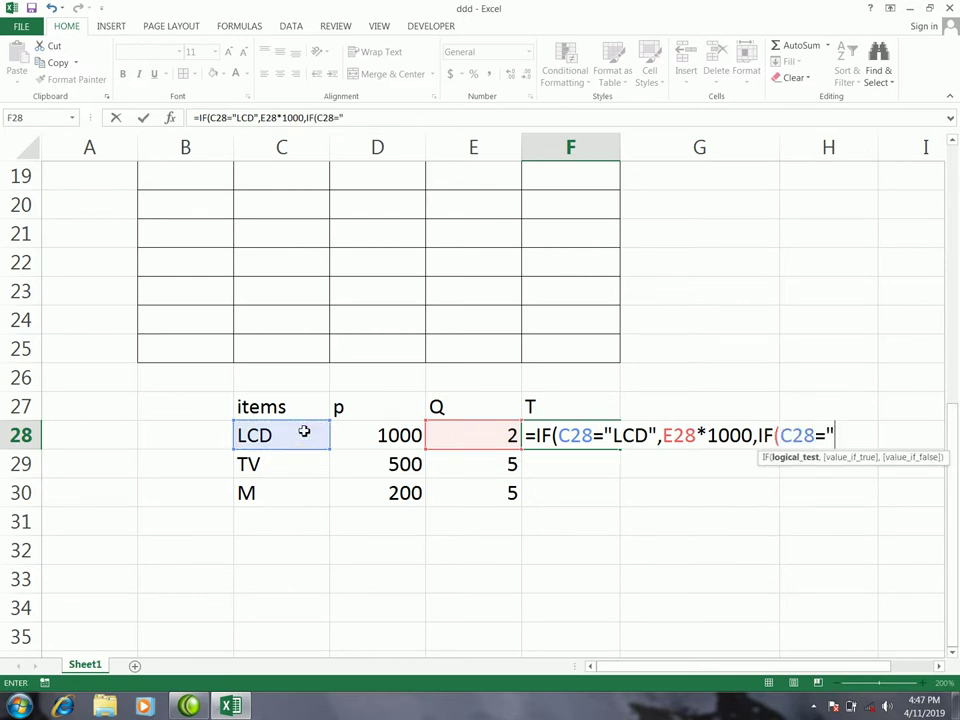
pyautogui.write('TV')
pyautogui.write('",')
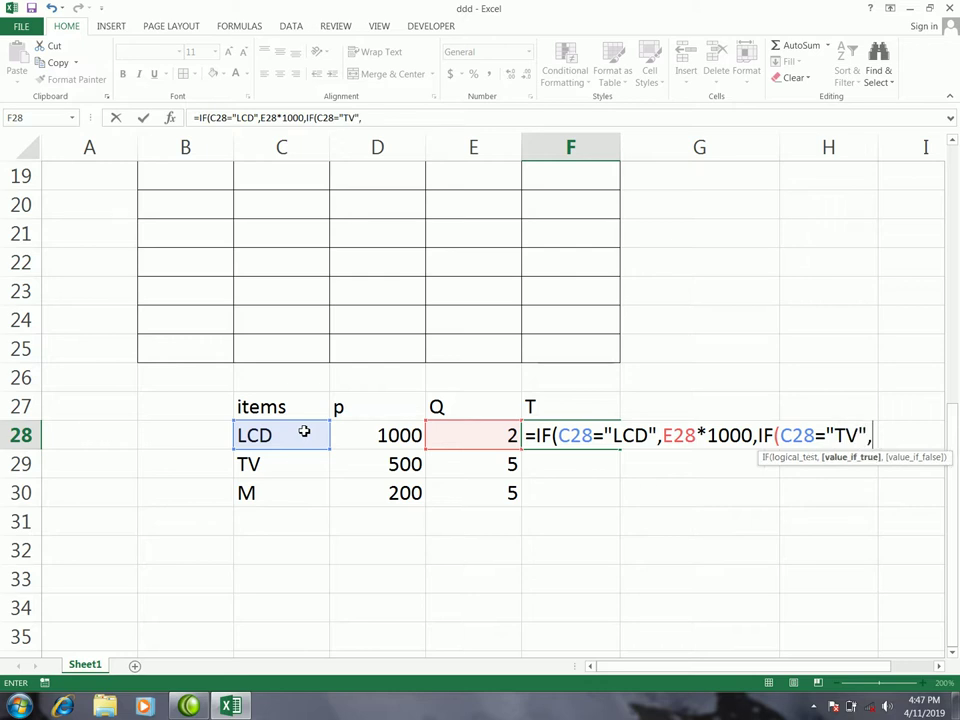
pyautogui.click(450, 433)
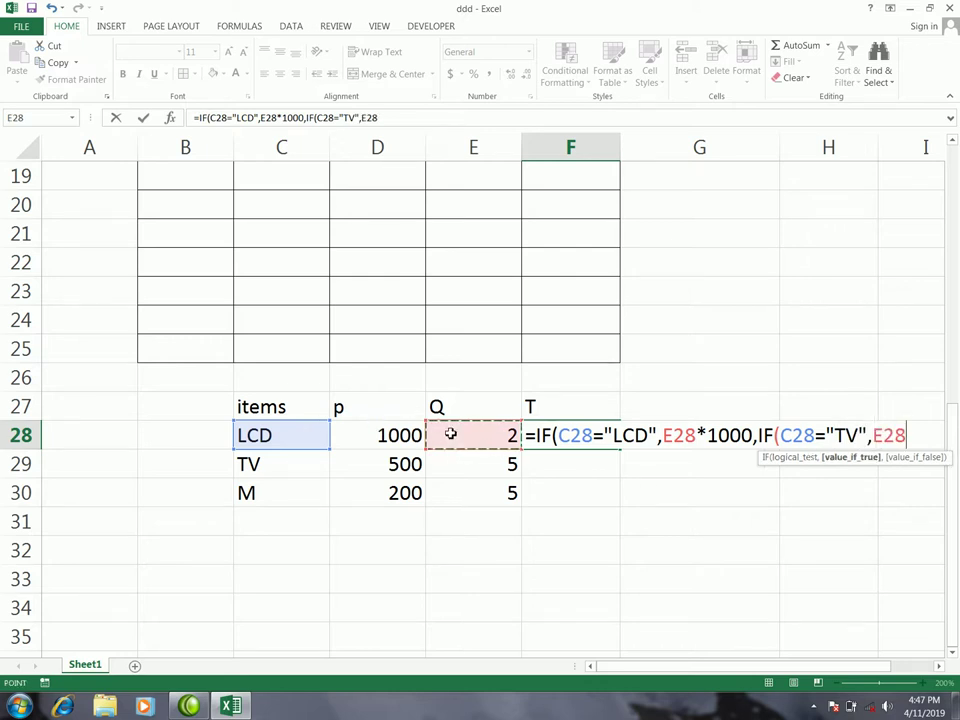
pyautogui.write('*')
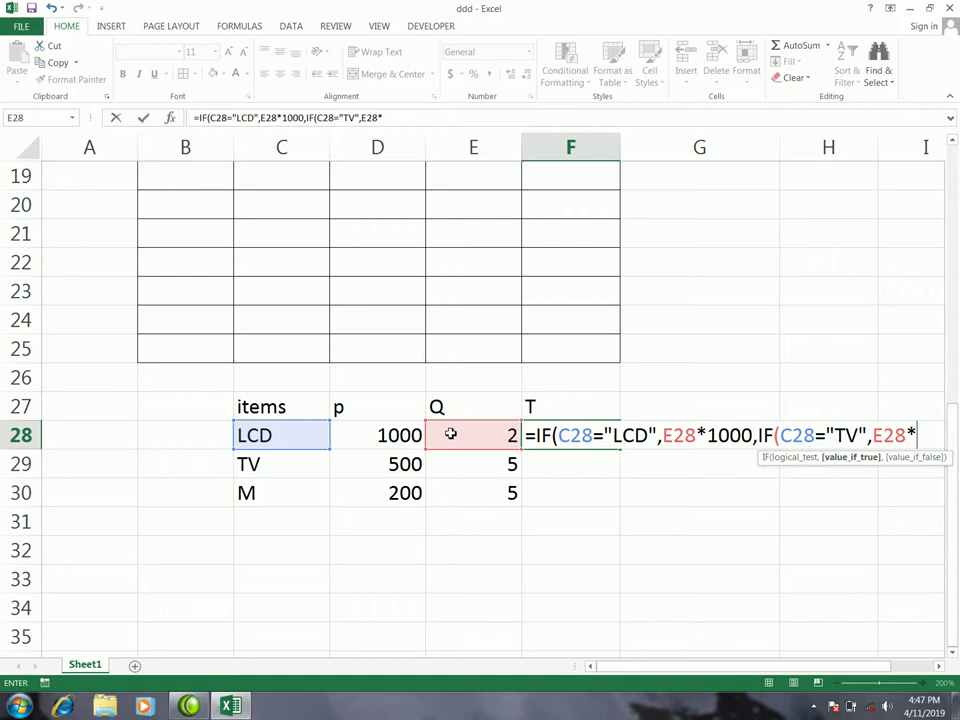
pyautogui.write('500')
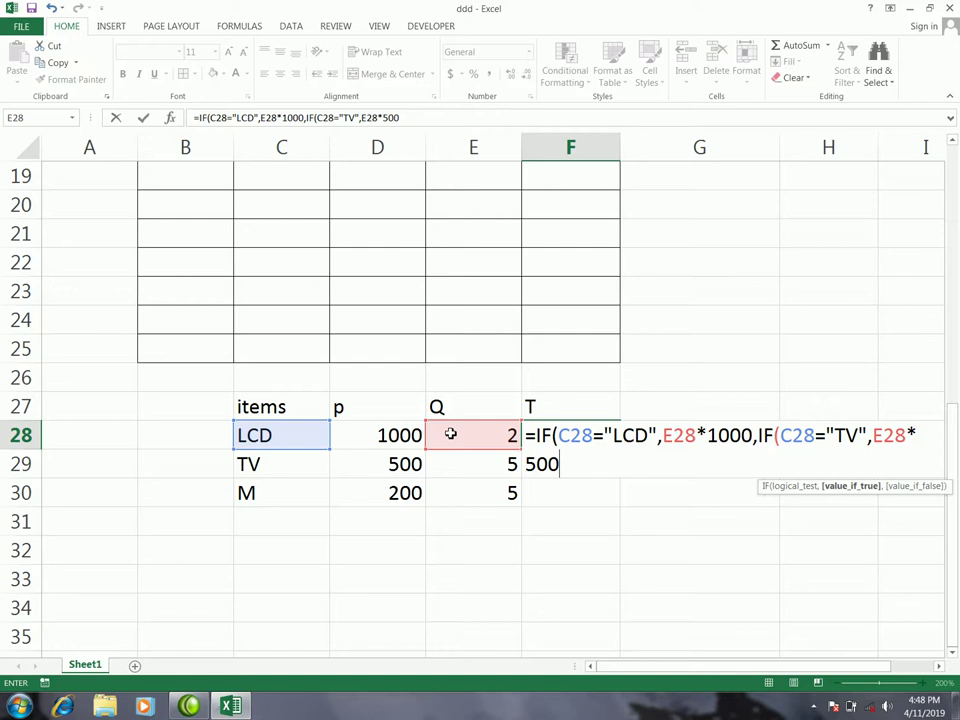
pyautogui.write(')')
pyautogui.write(')')
pyautogui.press('Return')
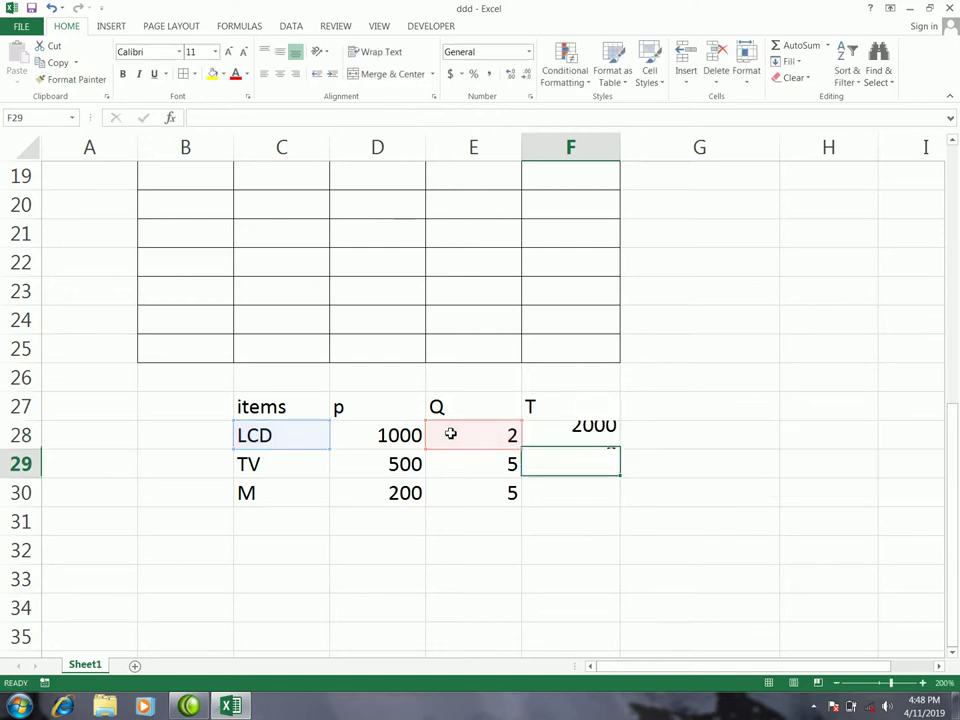
# Copy the nested IF formula from F28 down to F30.
pyautogui.click(258, 436)
pyautogui.click(563, 437)
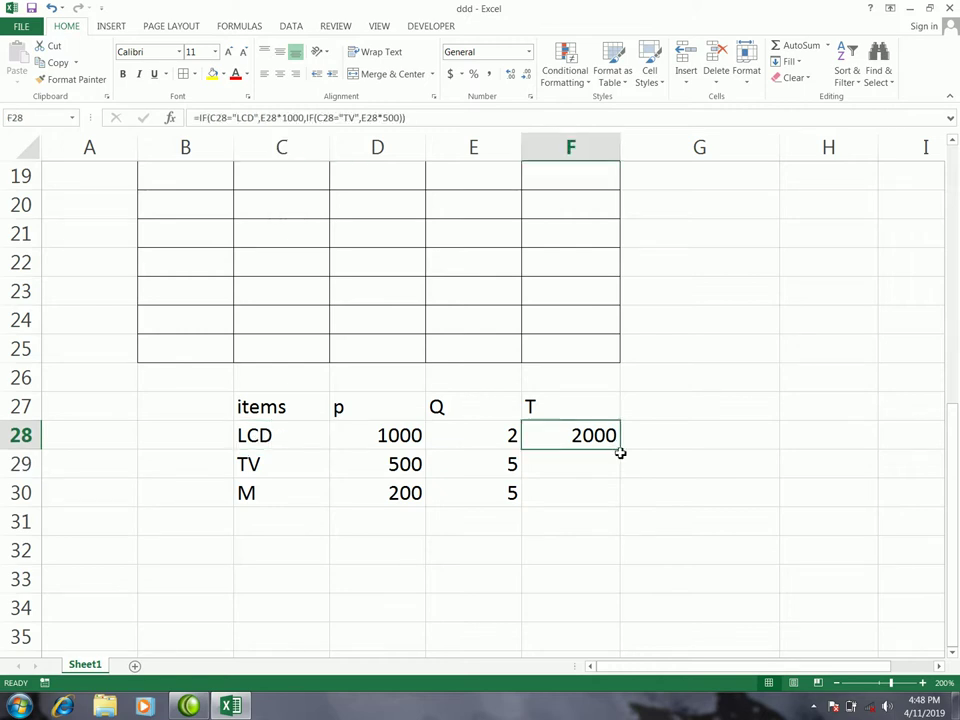
pyautogui.moveTo(621, 453); pyautogui.dragTo(622, 506)
# Clear the p column heading and its prices in D27:D30.
pyautogui.click(386, 436)
pyautogui.moveTo(388, 463); pyautogui.dragTo(390, 489)
pyautogui.moveTo(372, 405); pyautogui.dragTo(377, 500)
pyautogui.press('Delete')
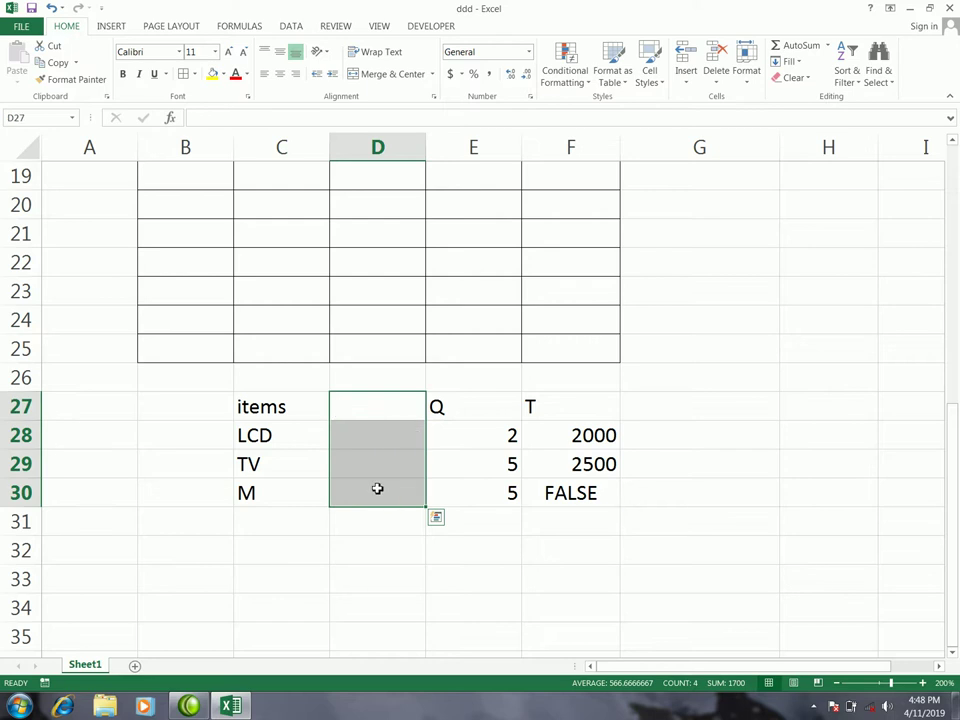
# Replace the item name LCD with TV in C28 so F28 shows 1000.
pyautogui.click(346, 441)
pyautogui.click(469, 437)
pyautogui.click(570, 437)
pyautogui.click(280, 432)
pyautogui.write('TV')
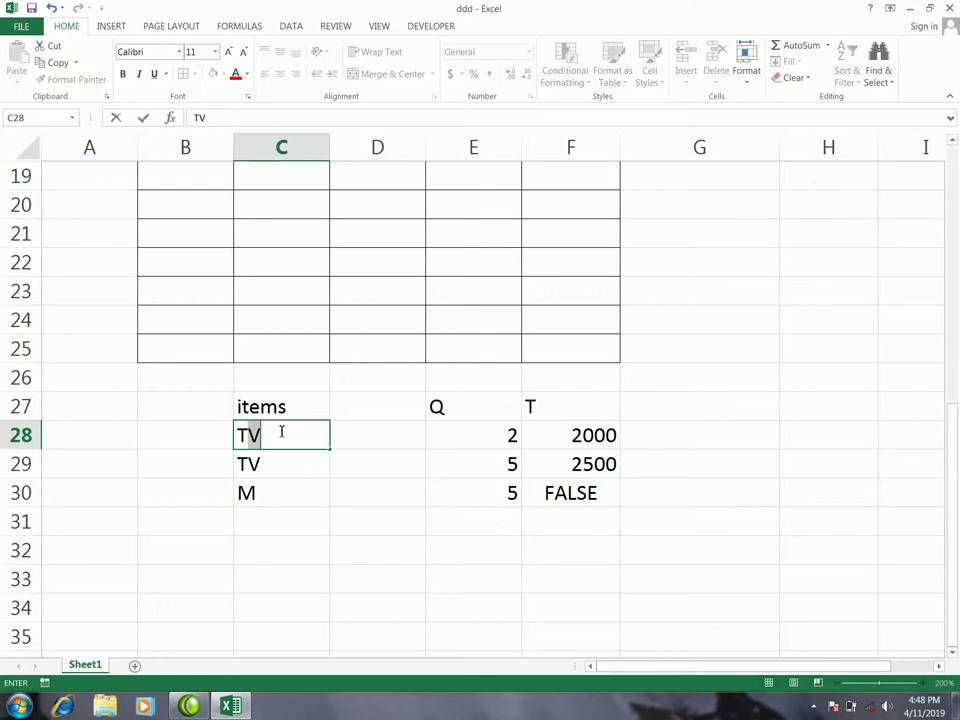
pyautogui.click(736, 507)
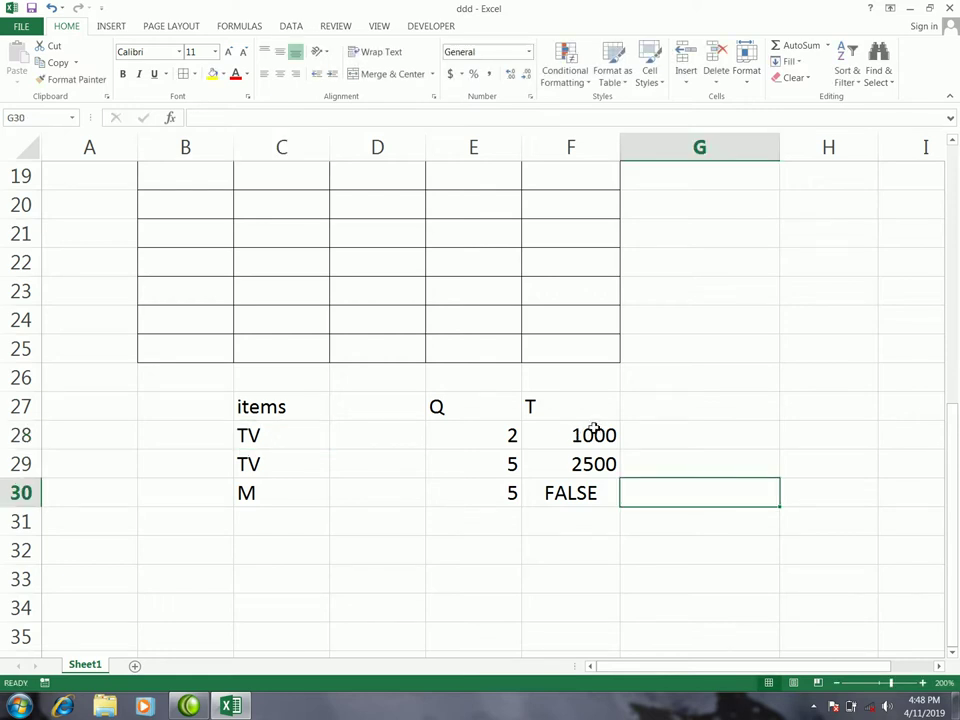
# Review the items table, with T showing 1000, 2500 and FALSE for M.
pyautogui.scroll(6, 516, 386)
pyautogui.scroll(-2, 516, 386)
pyautogui.moveTo(300, 440); pyautogui.dragTo(484, 490)
pyautogui.scroll(-3, 512, 425)
pyautogui.scroll(-2, 514, 418)
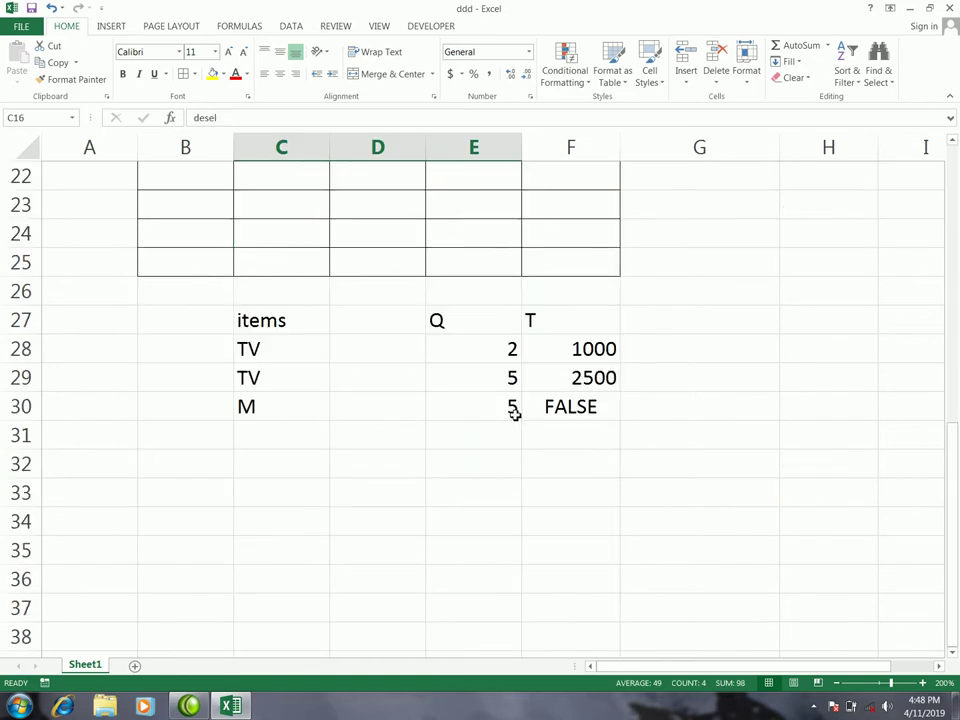
pyautogui.scroll(1, 562, 442)
pyautogui.moveTo(304, 416)
pyautogui.mouseDown()
pyautogui.moveTo(585, 485)
pyautogui.moveTo(615, 519)
pyautogui.mouseUp()
pyautogui.click(615, 519)
pyautogui.moveTo(700, 435); pyautogui.dragTo(347, 432)
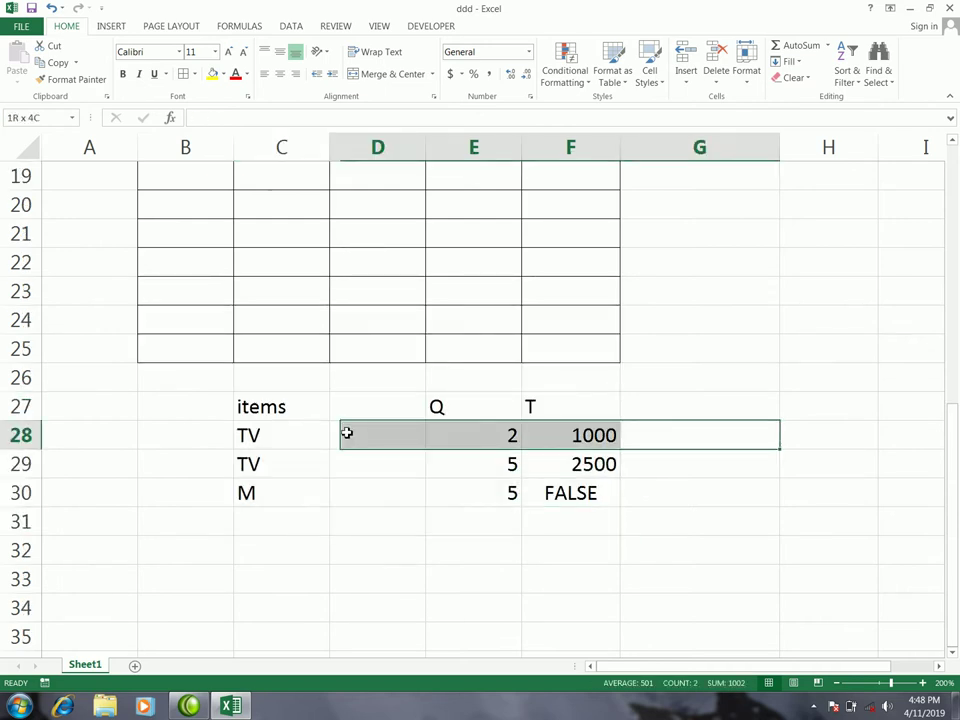
pyautogui.click(298, 440)
pyautogui.moveTo(258, 409); pyautogui.dragTo(583, 554)
pyautogui.click(583, 554)
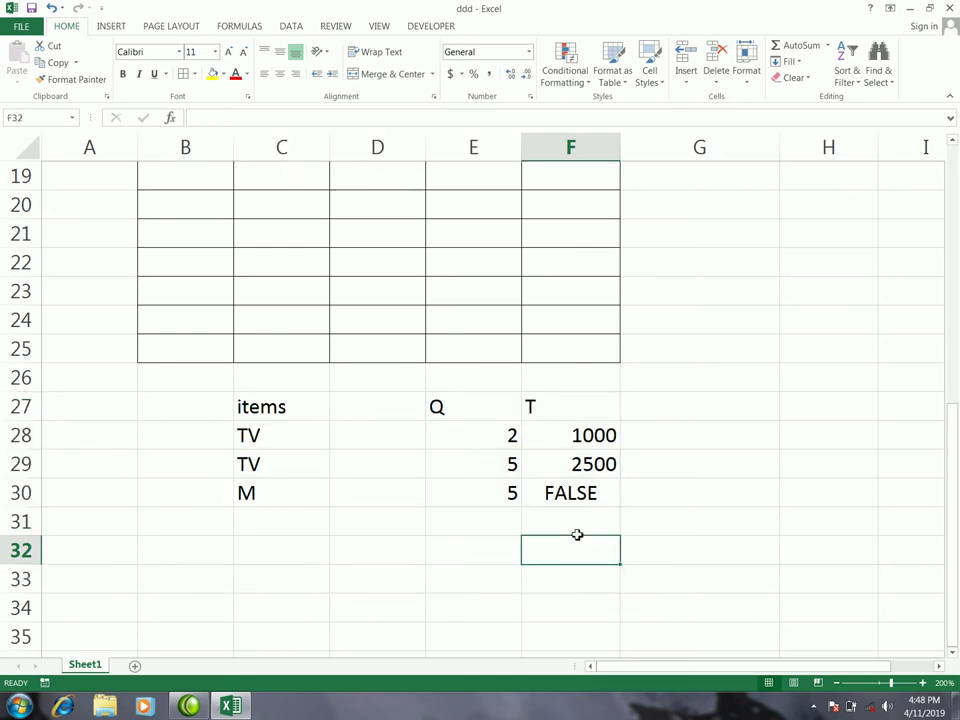